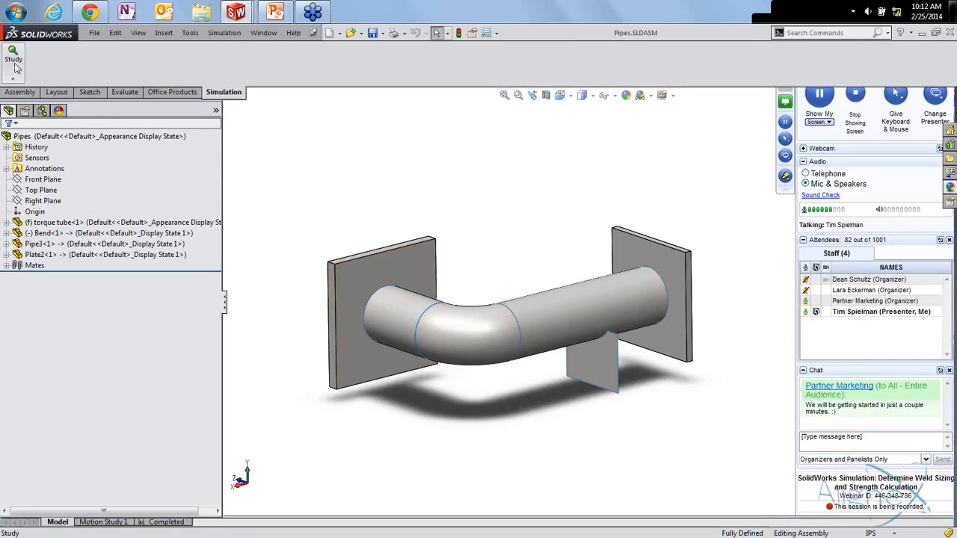
Create a new static simulation study named "Webinar"
click(14, 75)
click(30, 73)
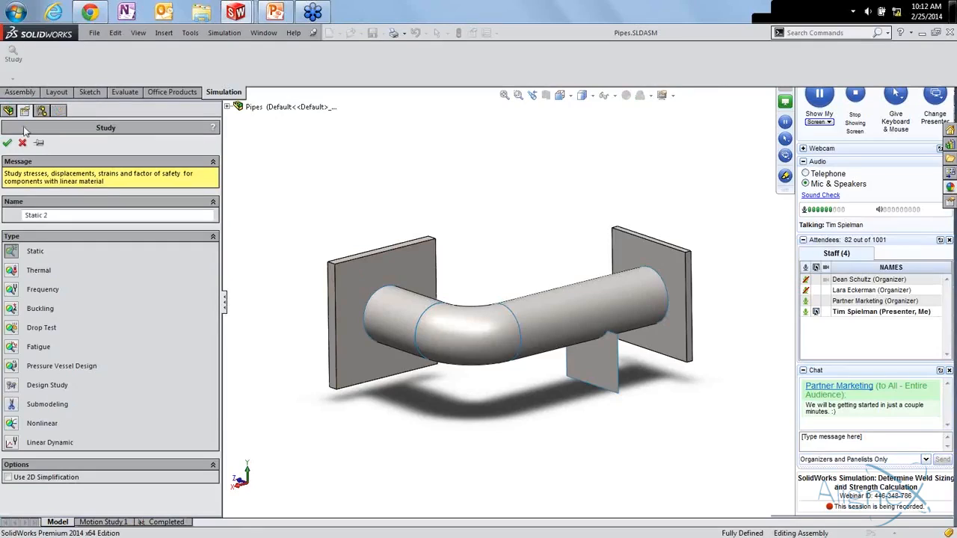
text(We)
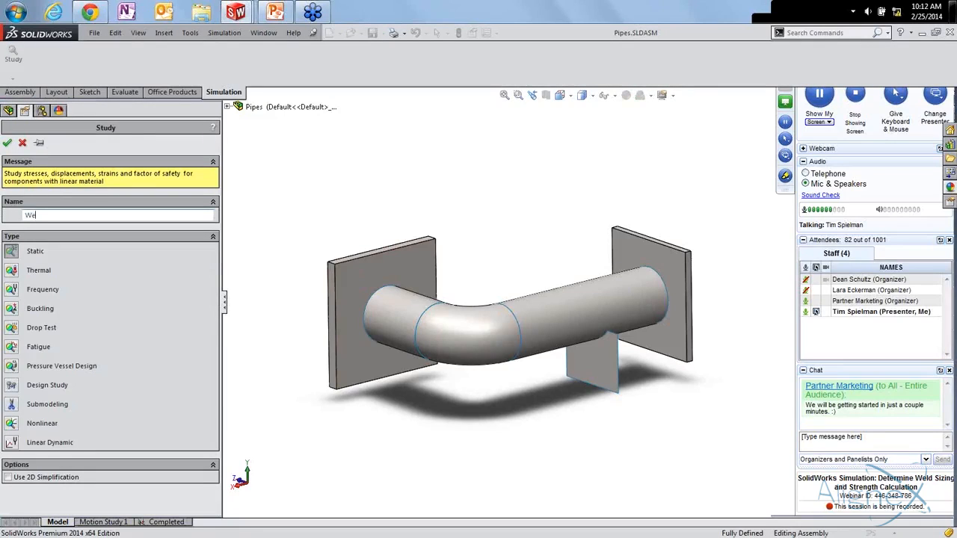
text(binar)
click(7, 142)
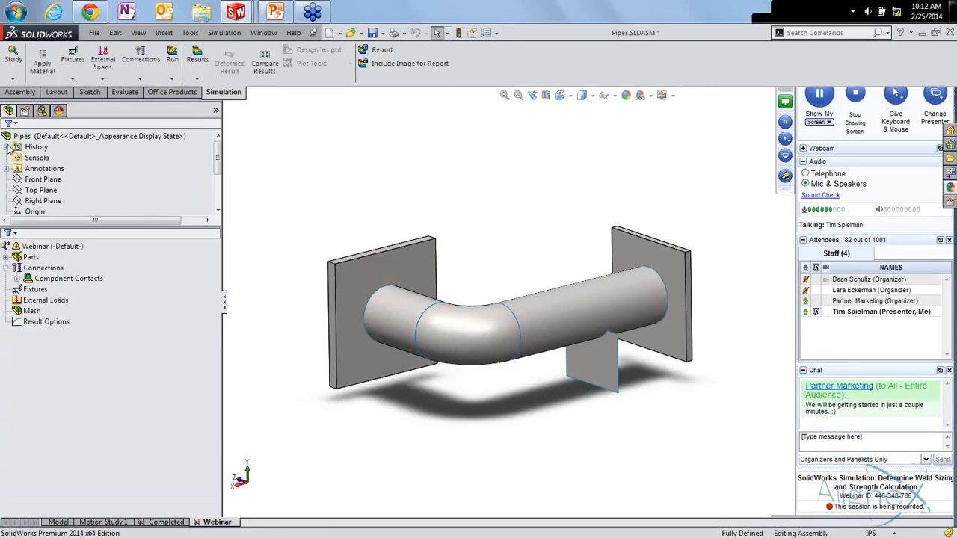
Examine the study's parts by highlighting the torque tube, Bend-1, Pipe3-1 and Plate2-1 in the assembly
click(7, 258)
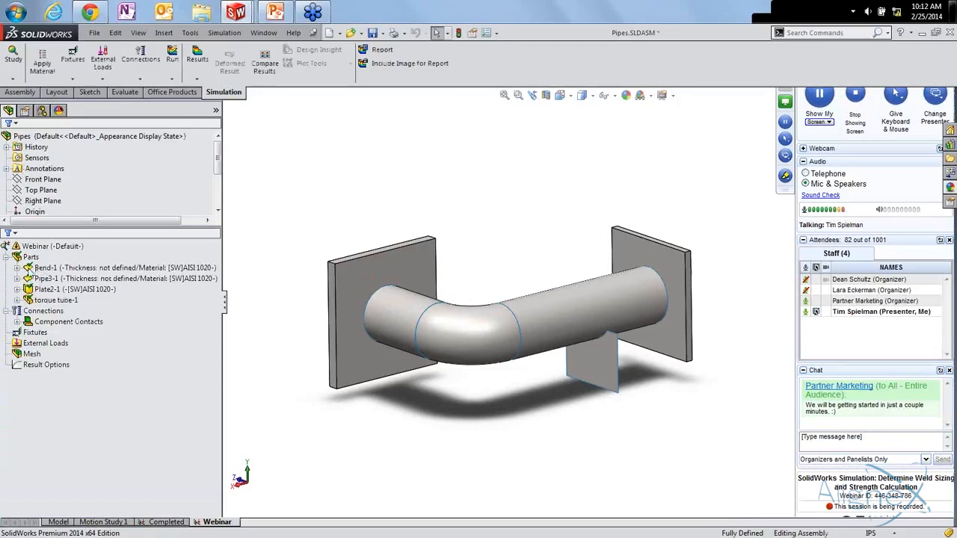
click(52, 301)
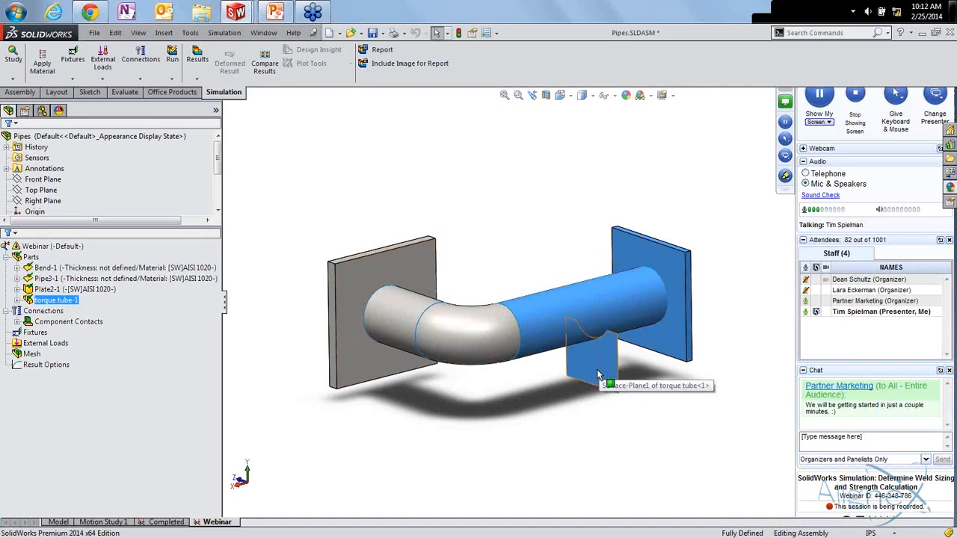
click(649, 364)
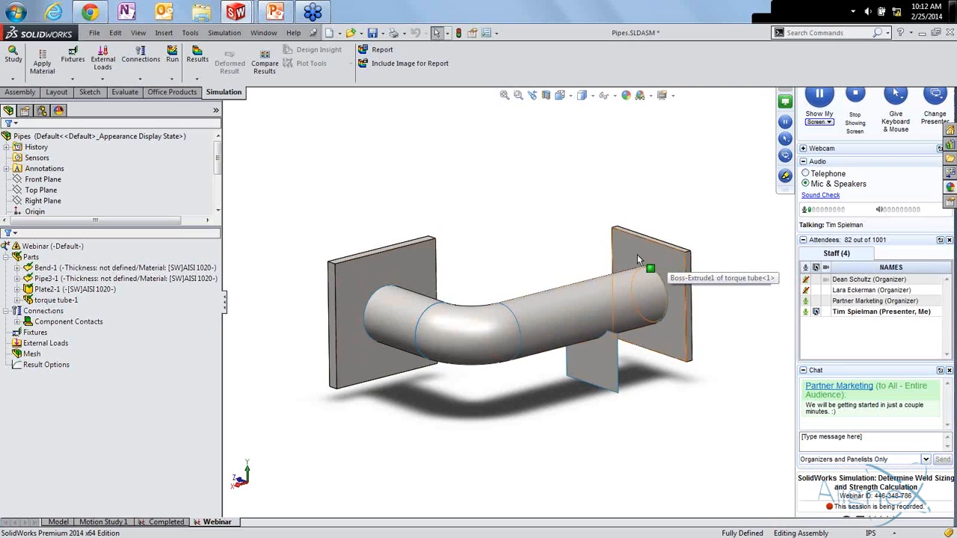
click(46, 268)
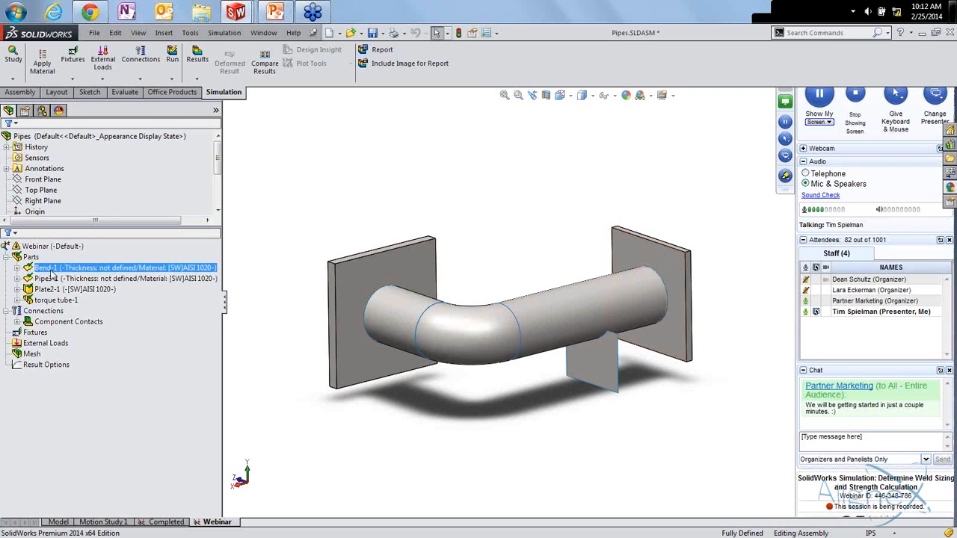
click(47, 279)
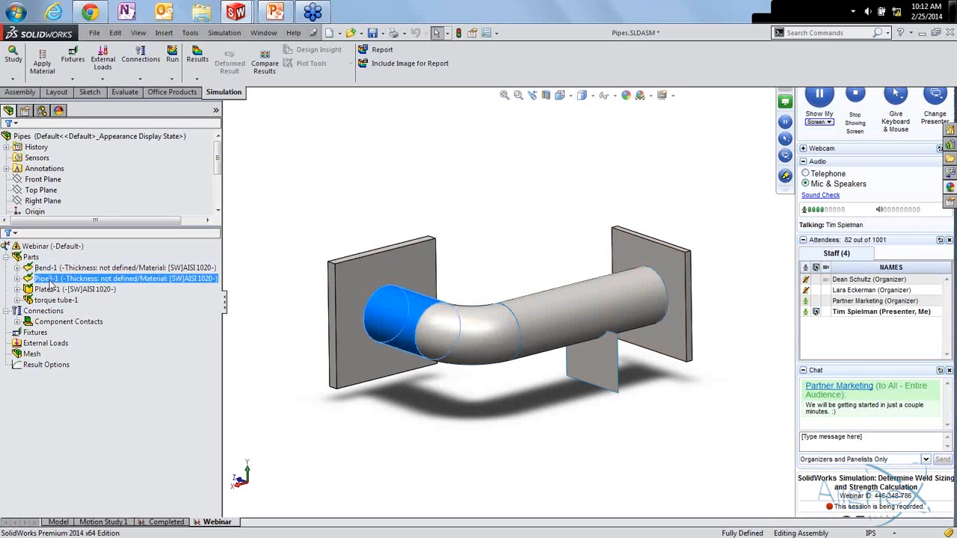
click(48, 291)
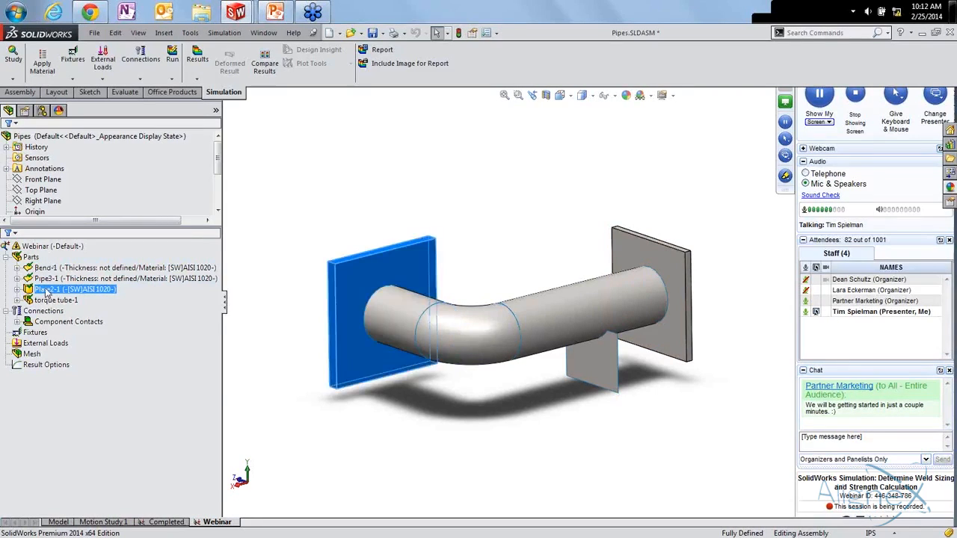
click(317, 385)
Define Bend-1, Pipe3-1 and the torque tube's two surface bodies as thin shells with a thickness of 0.1 in
click(18, 301)
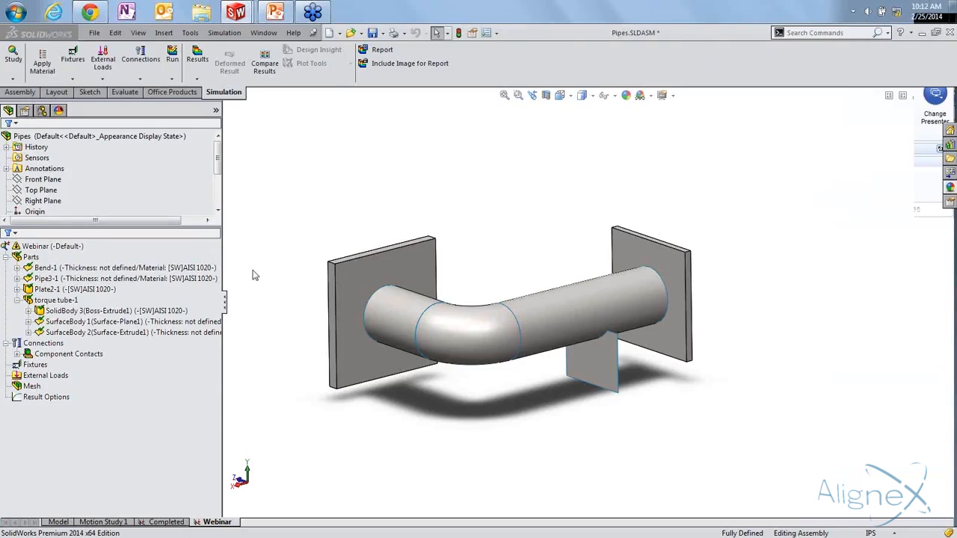
click(51, 270)
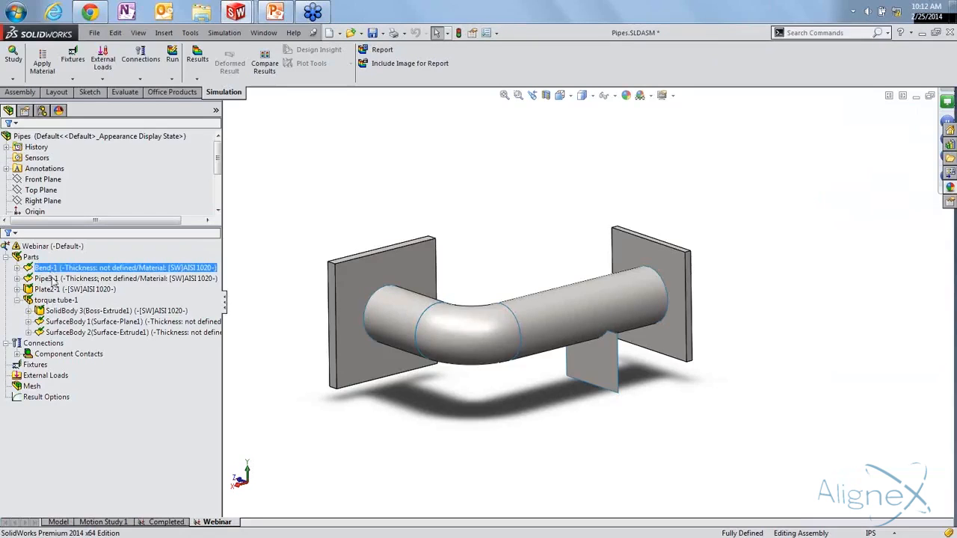
ctrl+click(54, 279)
ctrl+click(94, 321)
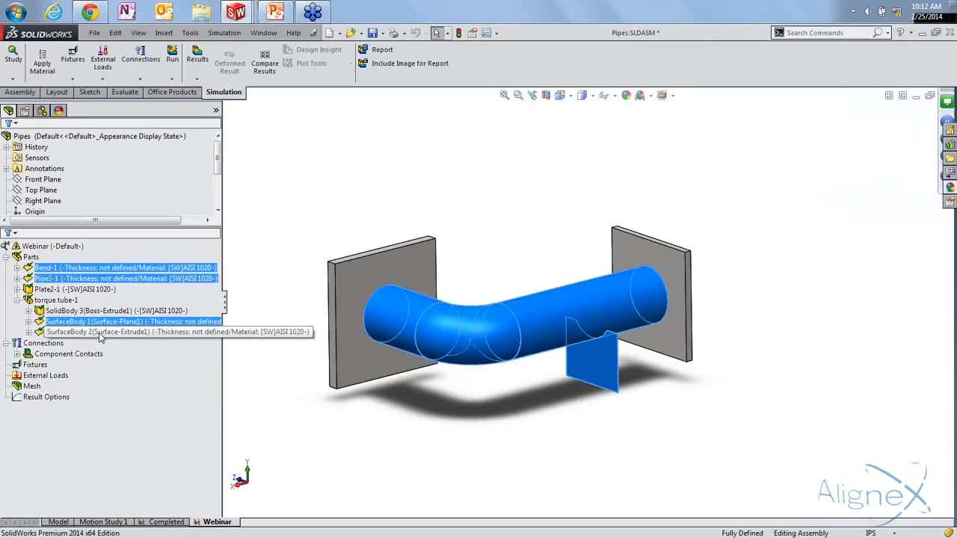
right_click(99, 334)
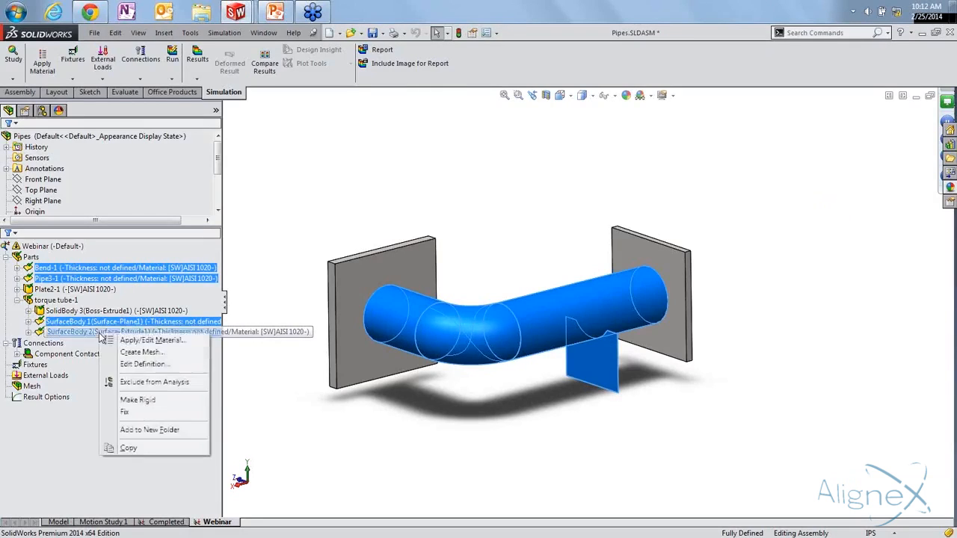
click(149, 364)
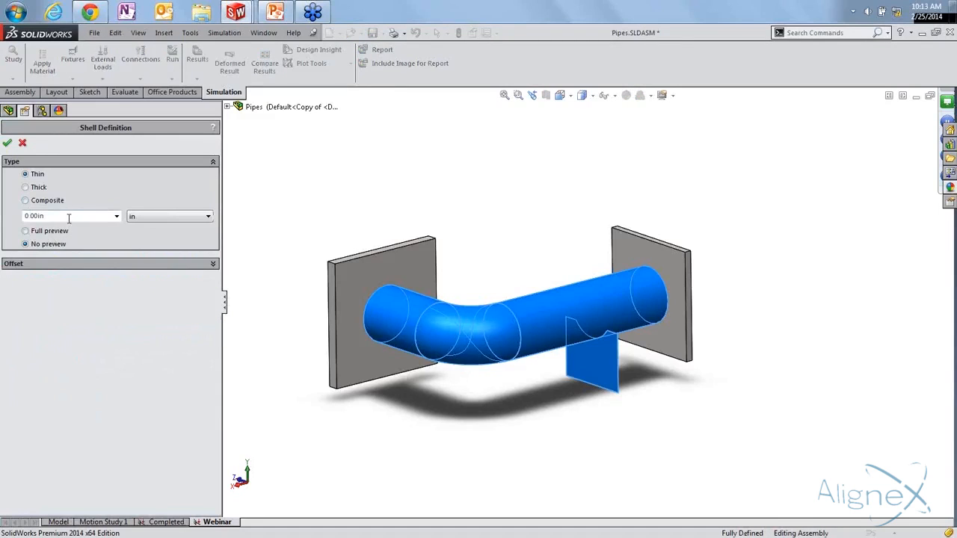
double_click(35, 215)
text(0.1)
click(8, 143)
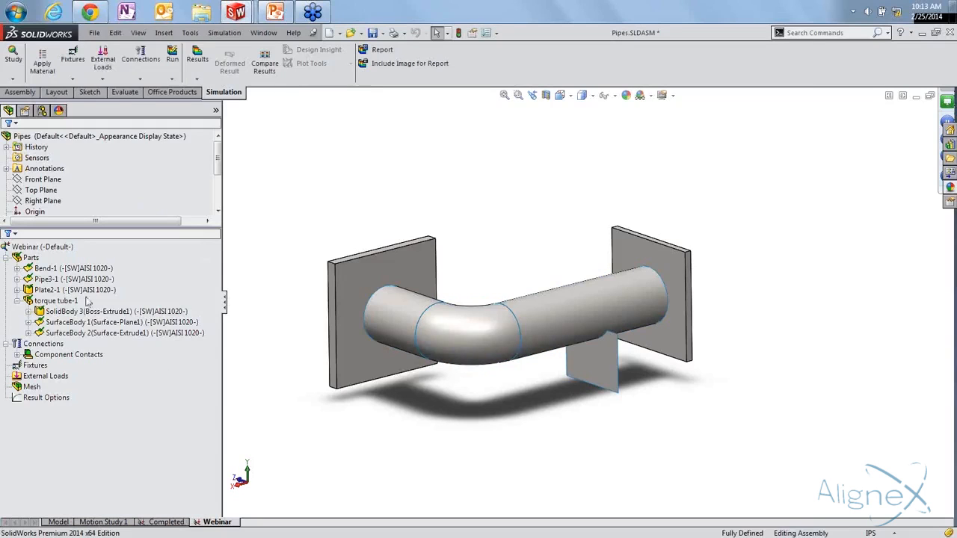
click(17, 300)
click(6, 257)
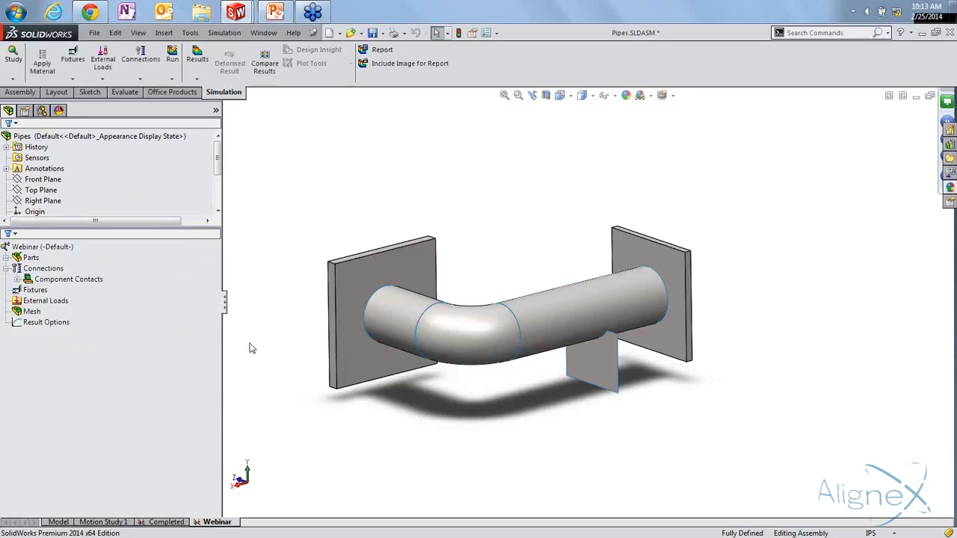
Delete the bonded global contact from the study's connections
click(17, 280)
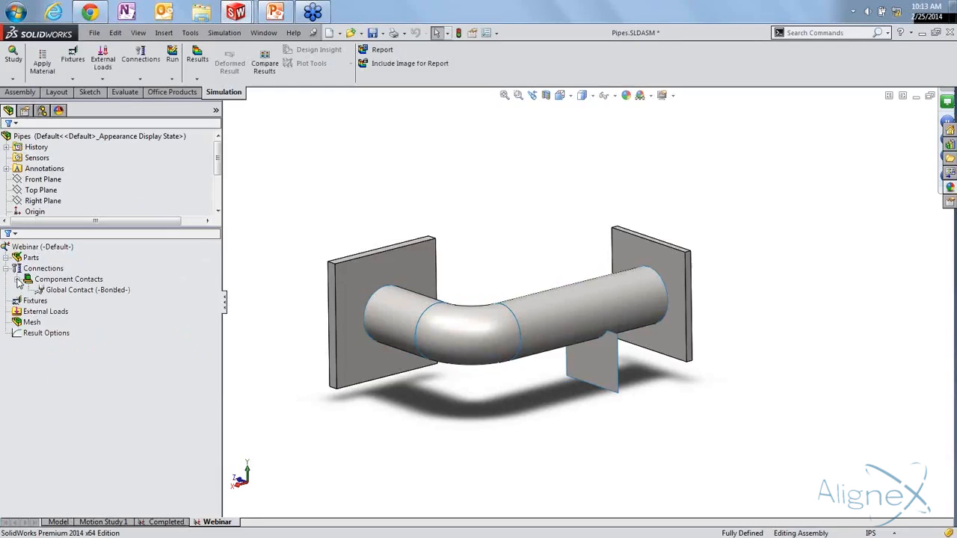
right_click(84, 291)
click(113, 334)
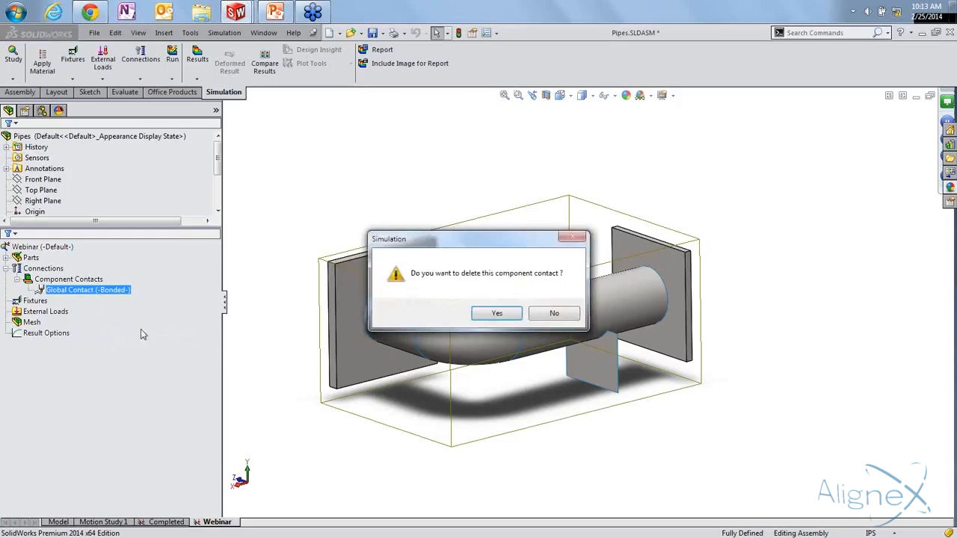
click(497, 312)
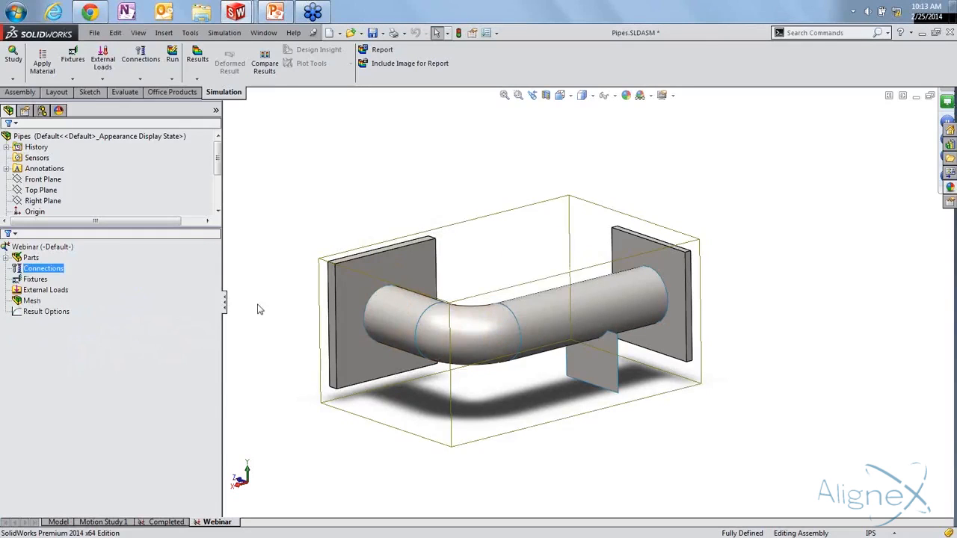
Start an edge weld connector and set its weld type to Fillet, Single-Sided
scroll(275, 295, up, 2)
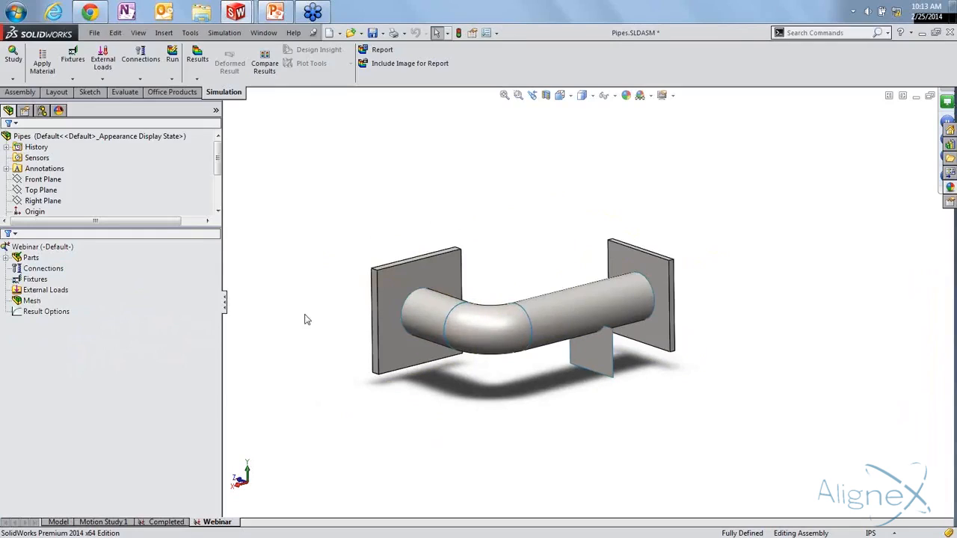
ctrl+middle_drag(305, 320, 322, 299)
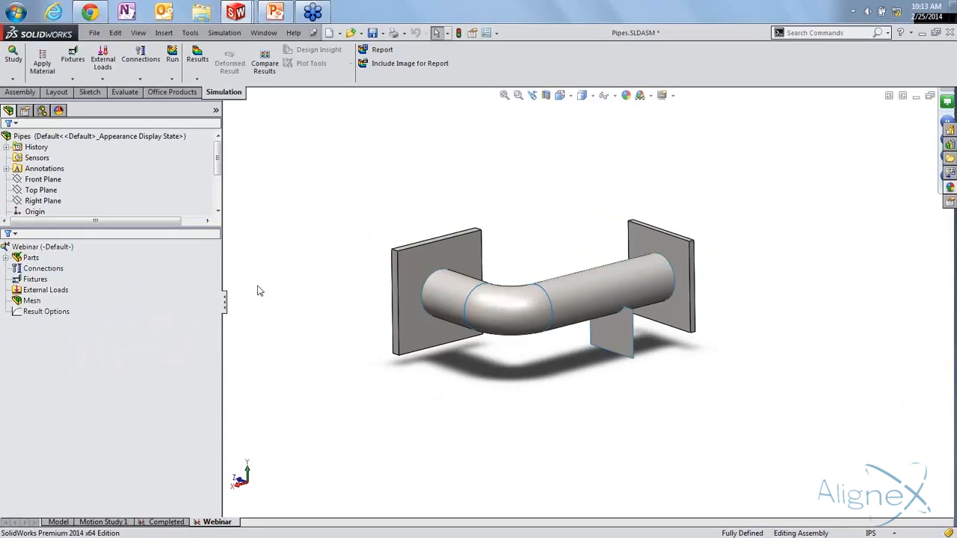
right_click(45, 270)
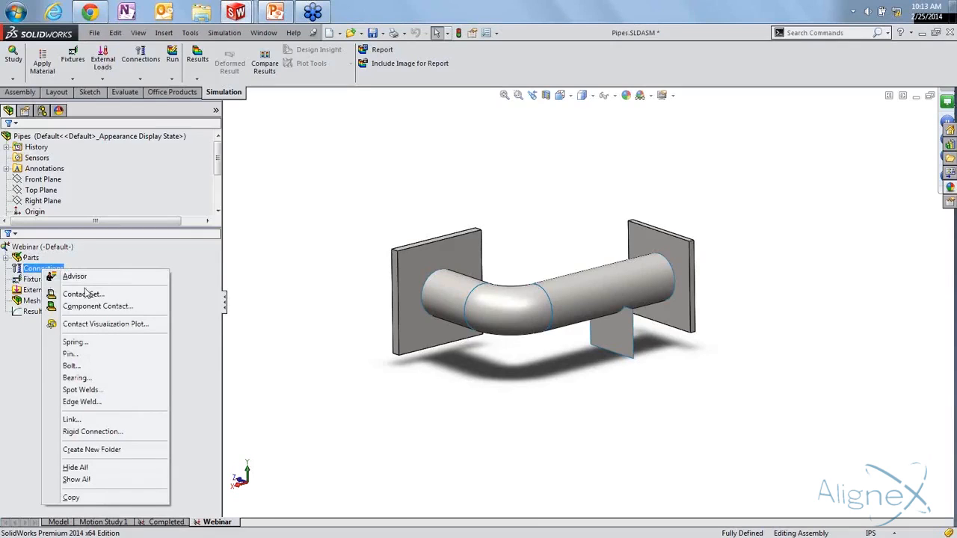
click(94, 403)
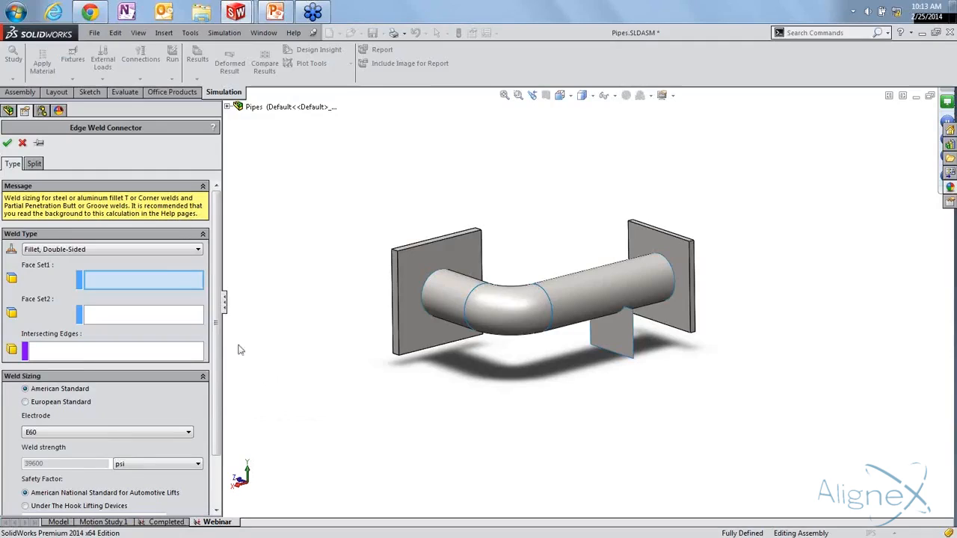
click(197, 252)
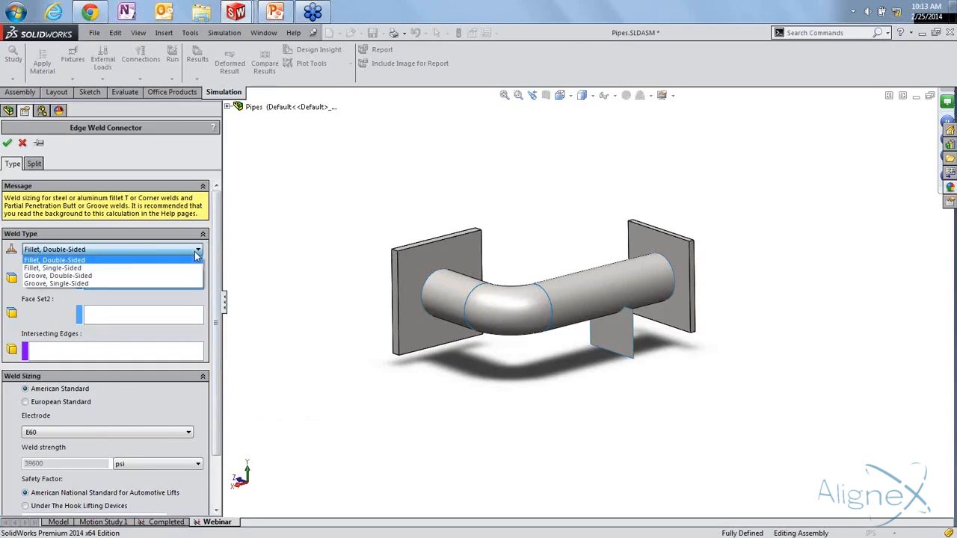
click(88, 260)
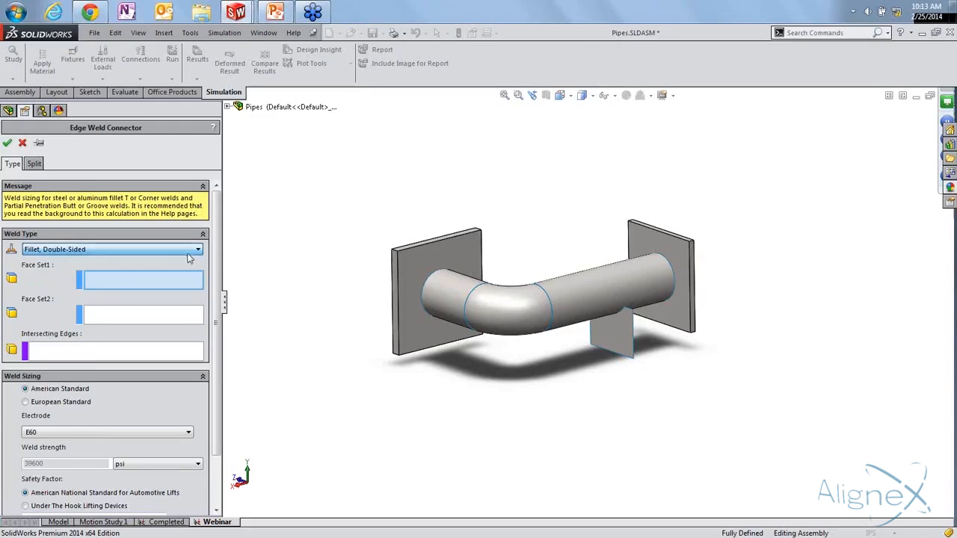
scroll(658, 277, down, 6)
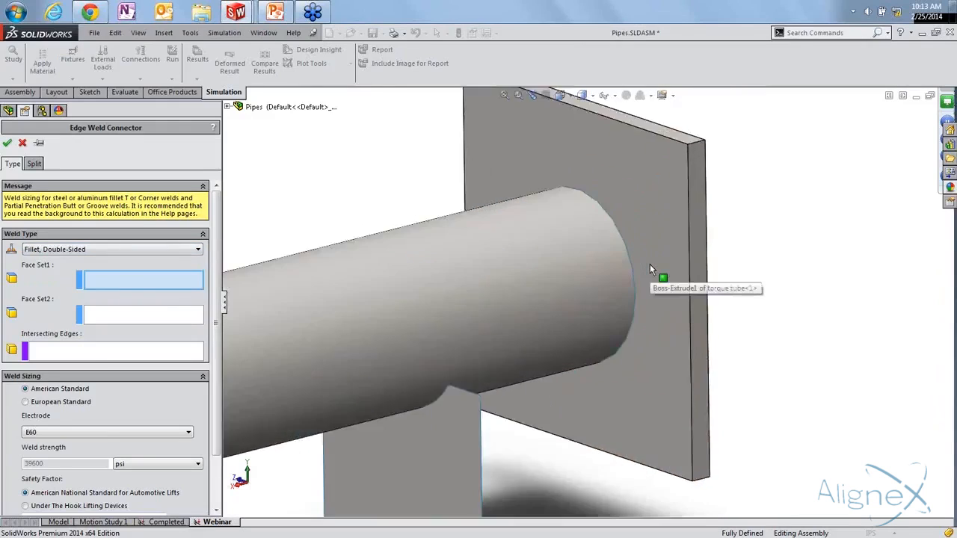
scroll(665, 310, up, 5)
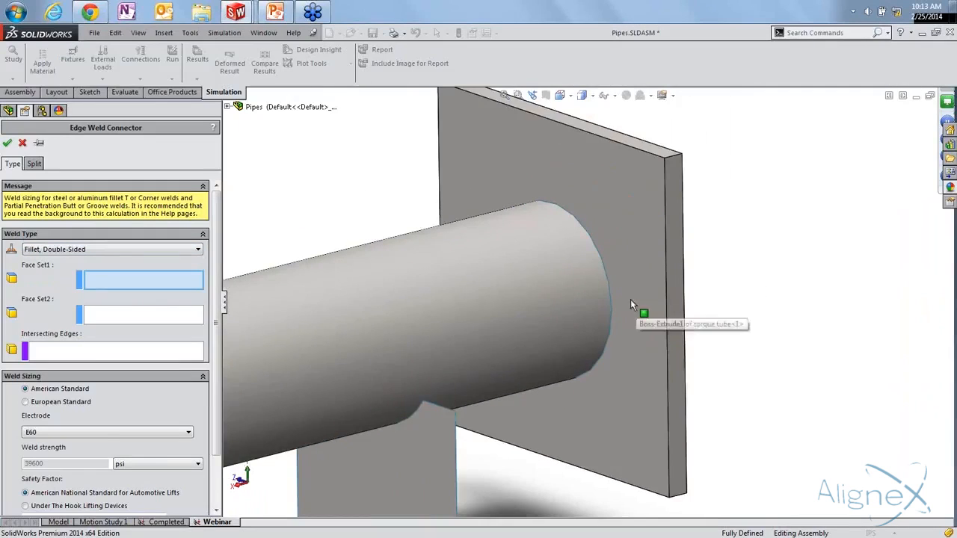
ctrl+middle_drag(657, 320, 658, 341)
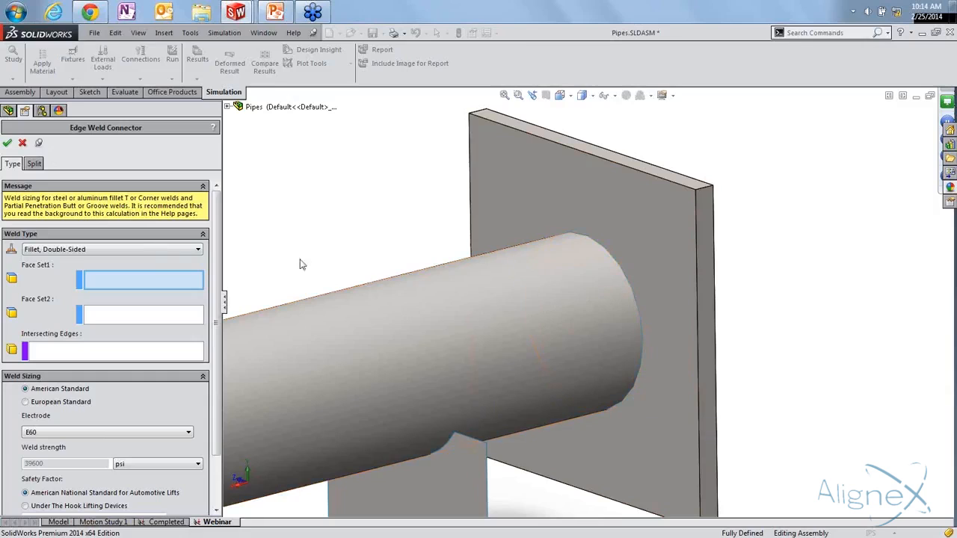
click(141, 249)
click(126, 269)
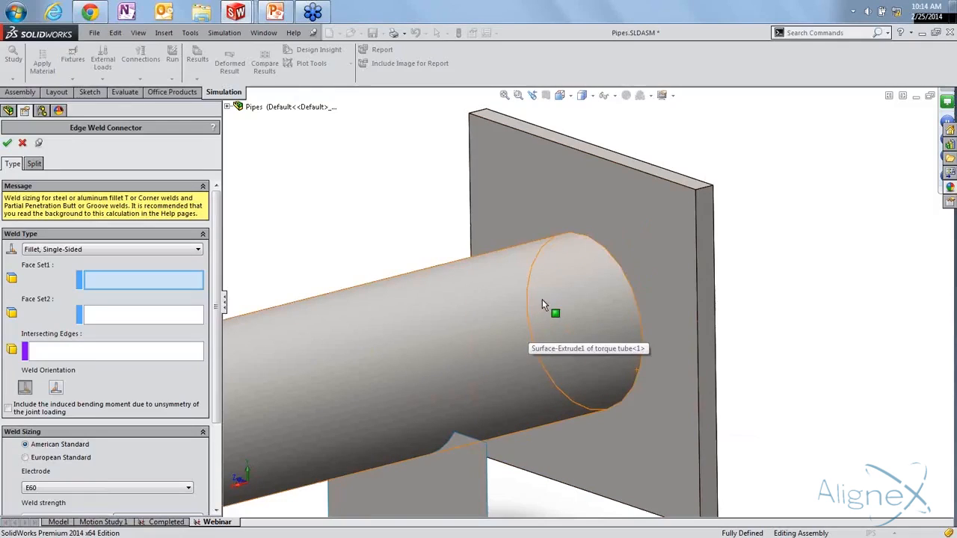
Assign the torque tube's cylindrical face as Face Set1, the adjoining plate face as Face Set2, and their circular junction as the intersecting edge
click(508, 313)
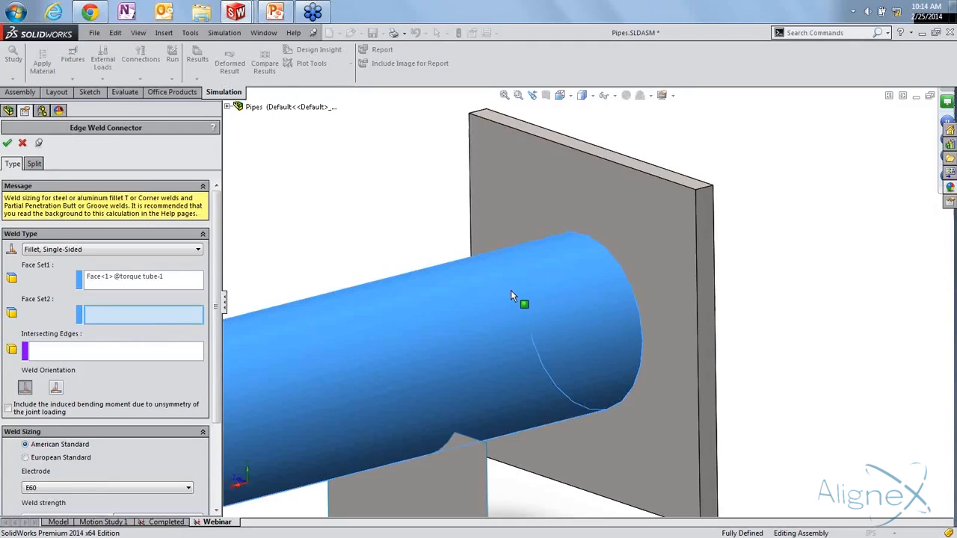
click(593, 190)
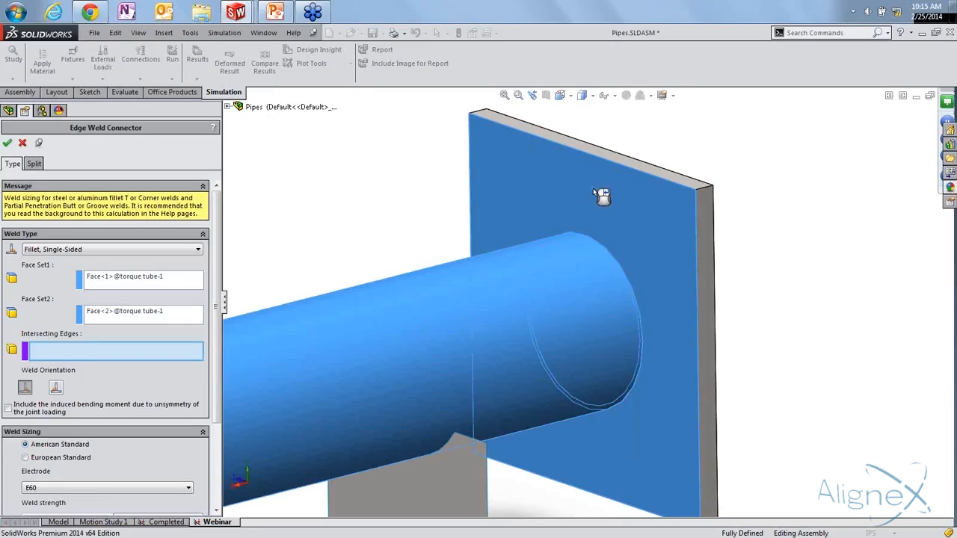
click(615, 261)
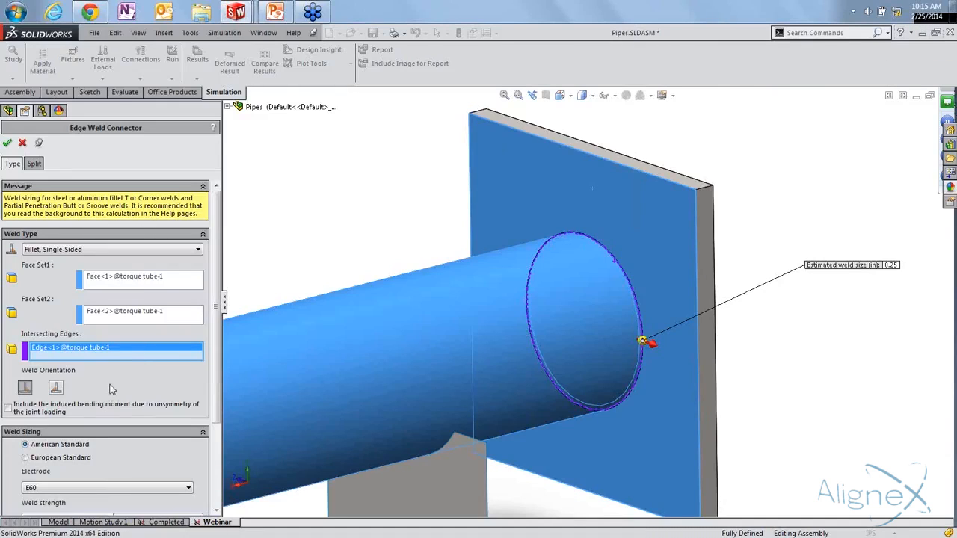
Switch the fillet weld's orientation to the opposite side and return it to the original side
drag(223, 302, 160, 301)
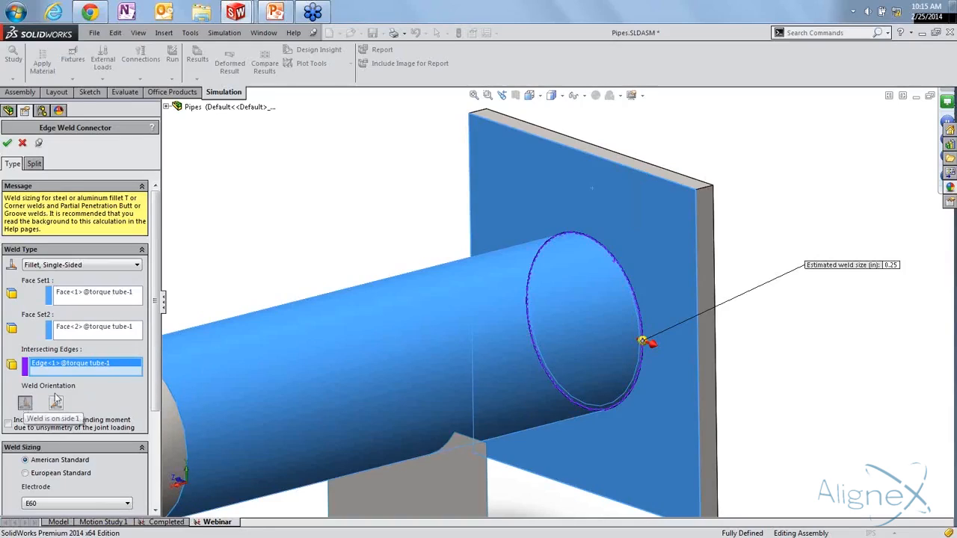
click(56, 404)
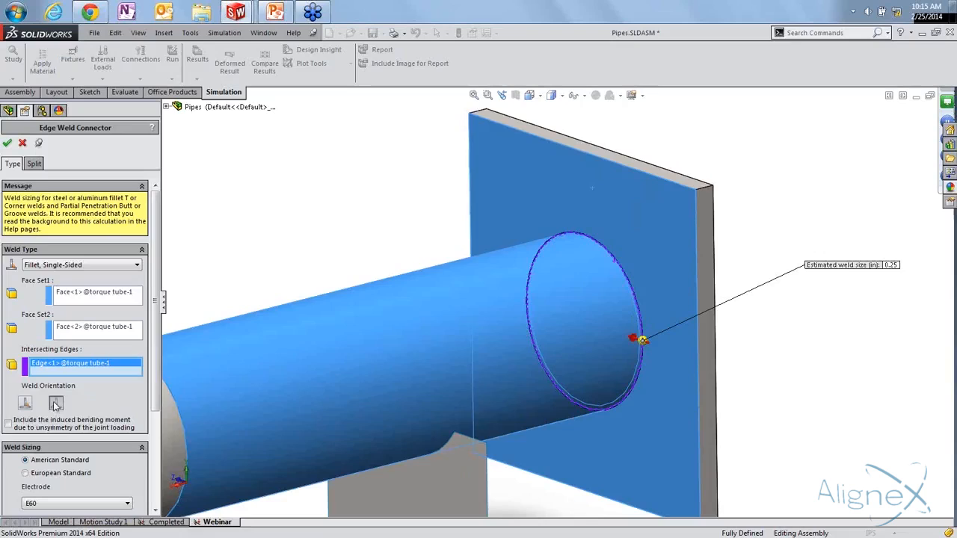
click(24, 403)
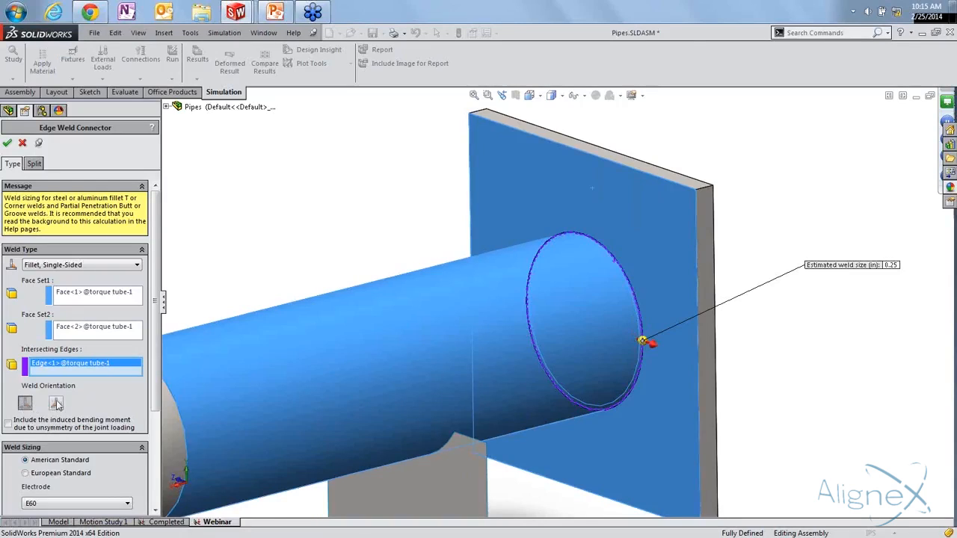
Flip the fillet weld's orientation once more and restore the original orientation
click(56, 403)
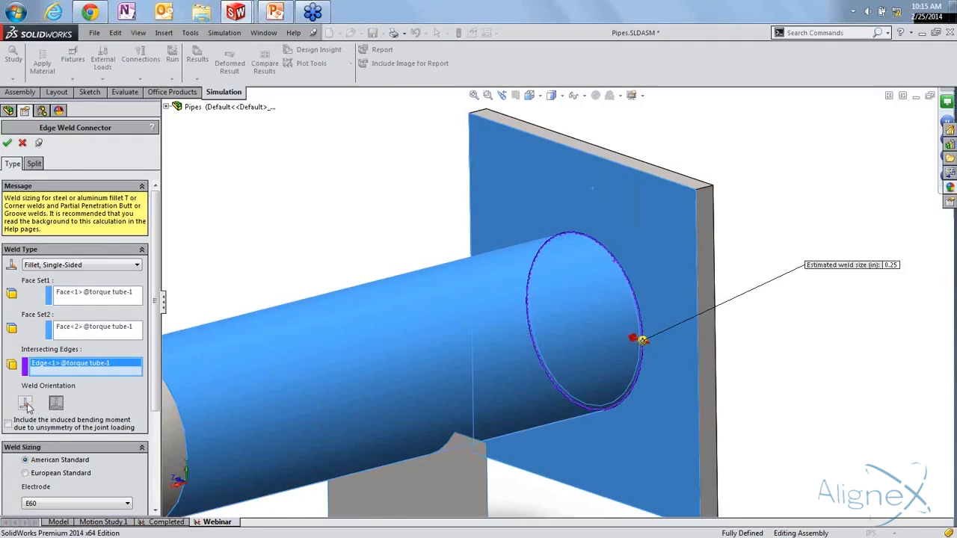
click(27, 404)
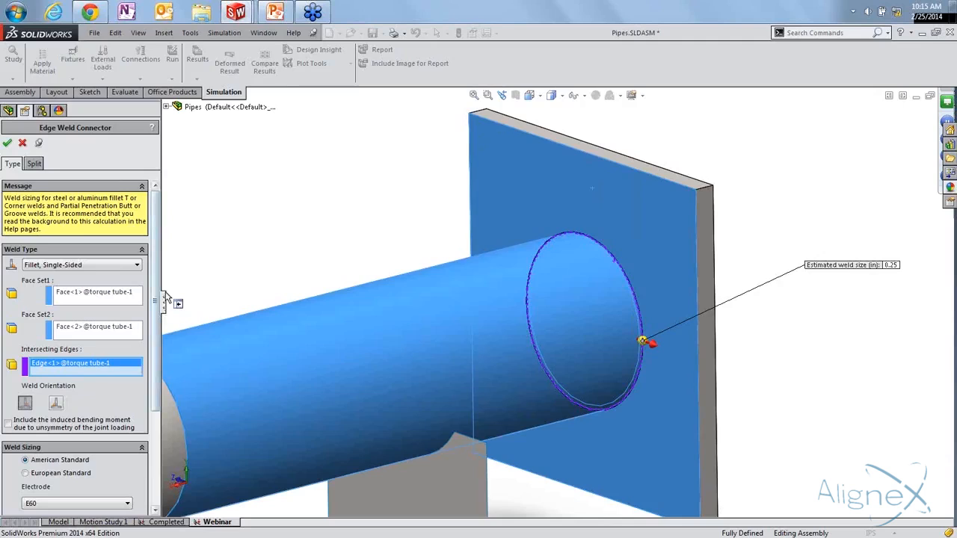
Widen the connector settings and examine the available electrode materials and weld strength units in the weld sizing options
drag(162, 299, 179, 383)
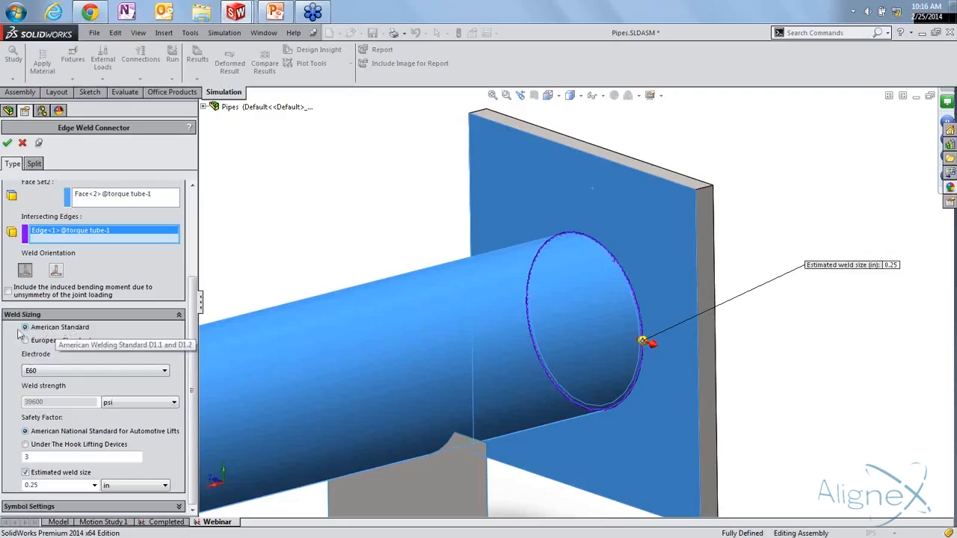
click(163, 371)
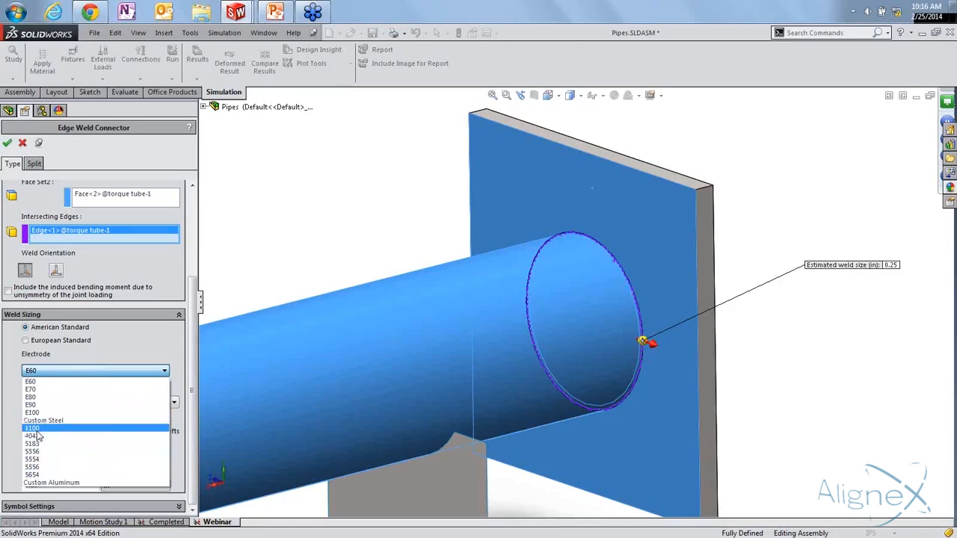
click(109, 371)
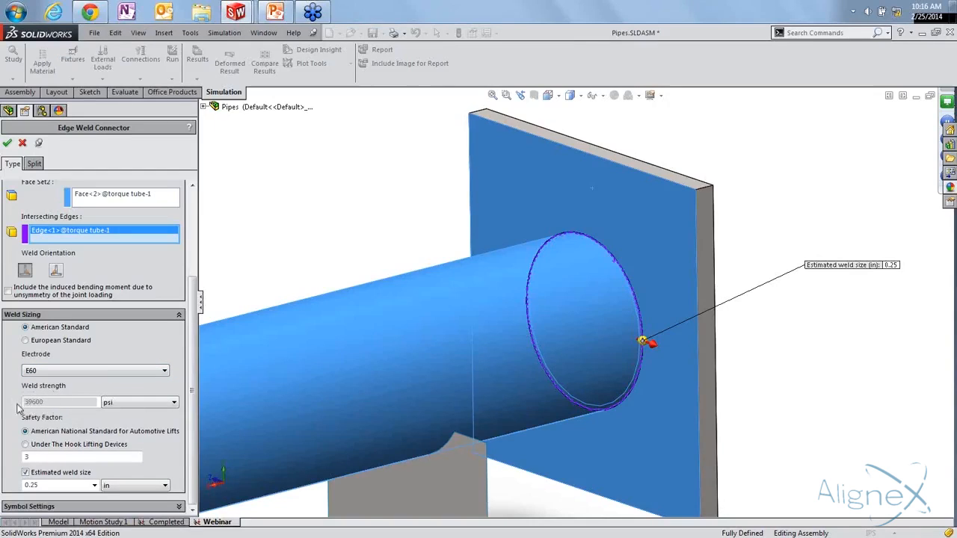
click(160, 402)
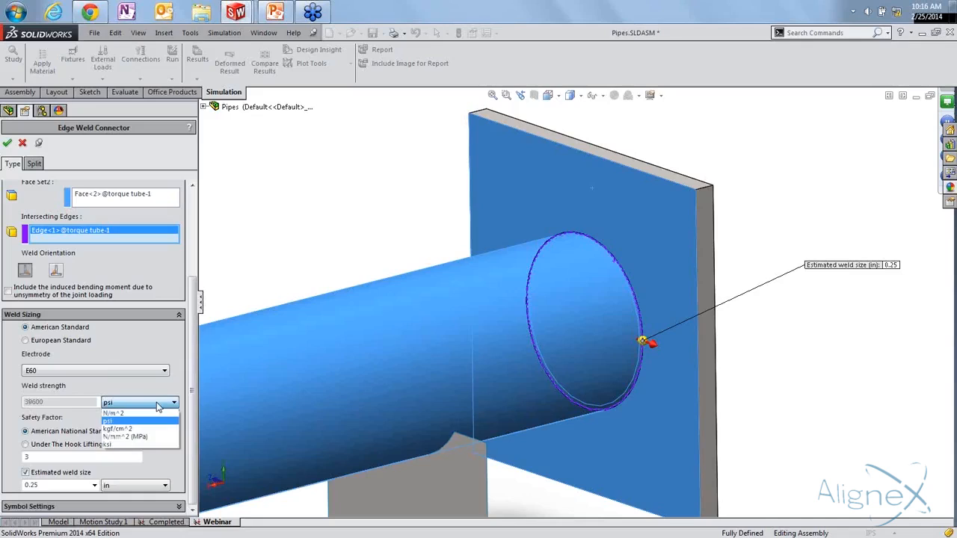
click(160, 402)
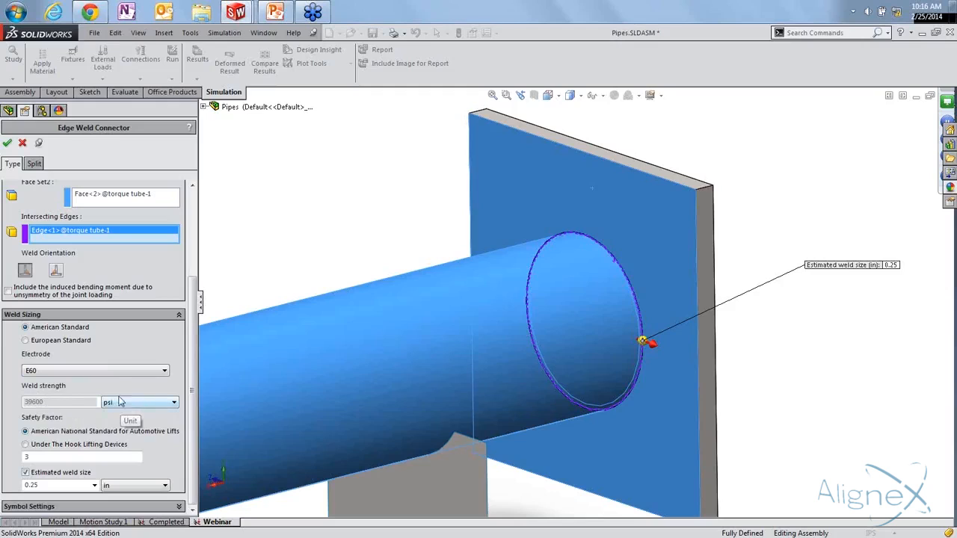
Try the Custom Steel electrode for the weld, and set the electrode to 1100
click(159, 378)
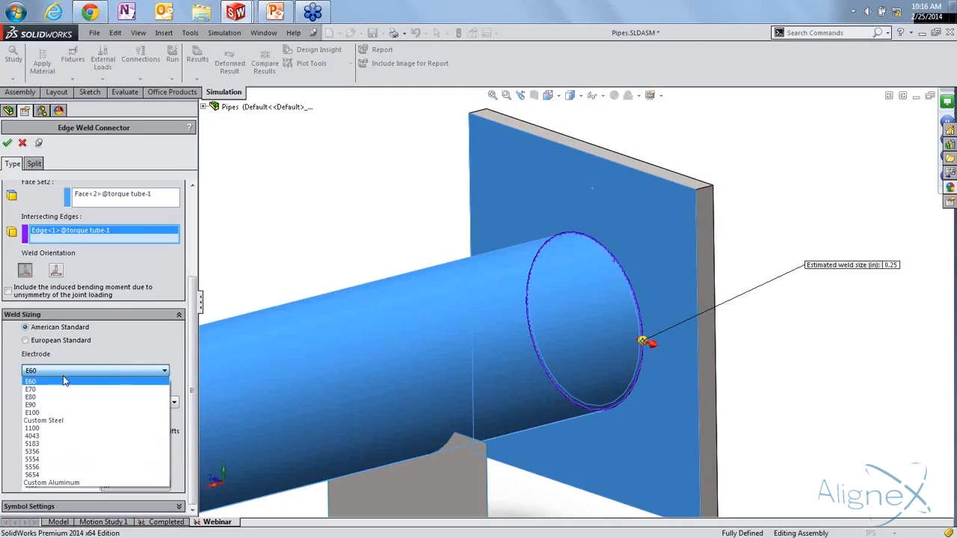
click(58, 421)
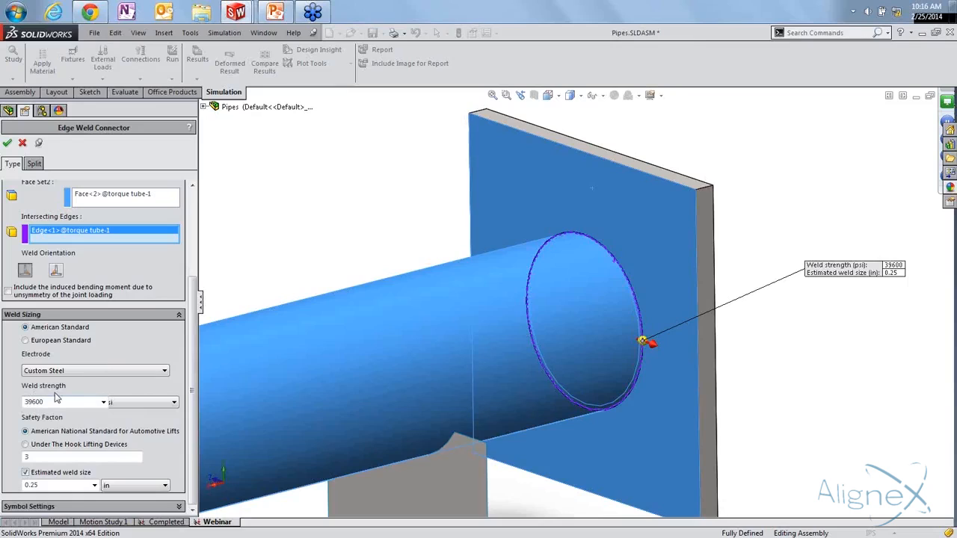
click(92, 373)
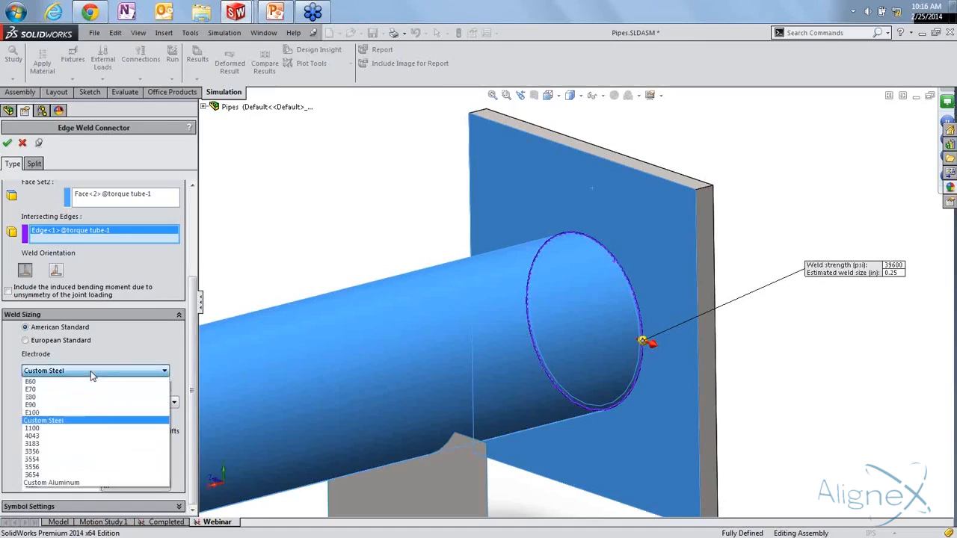
click(59, 431)
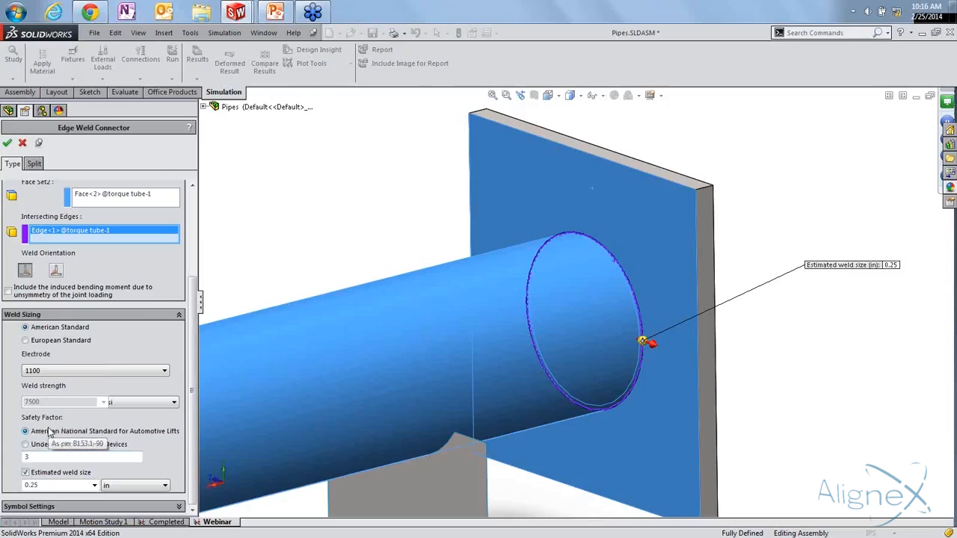
Review the Safety Factor slide in the PowerPoint presentation, comparing it with the connector's safety factor options, and return to the Pipes assembly in SolidWorks
click(281, 14)
key(Right)
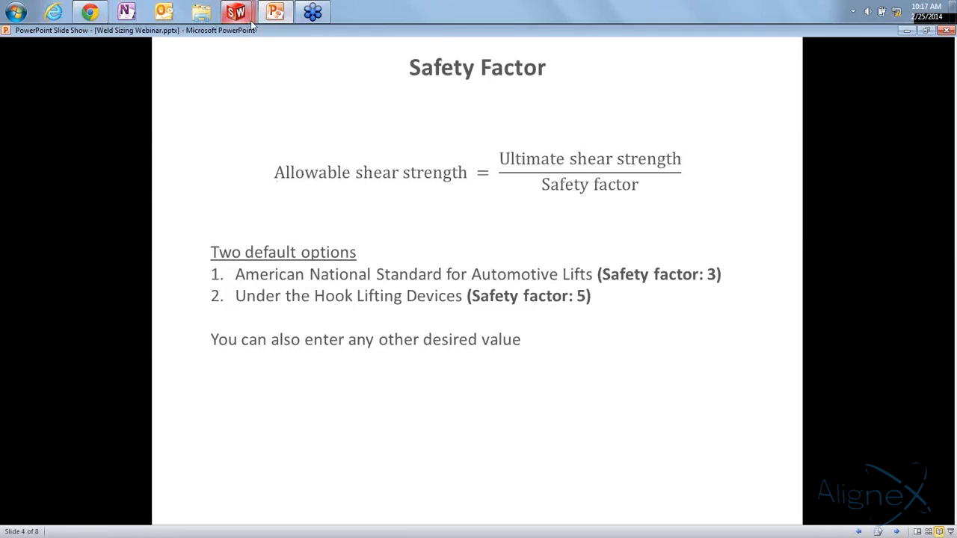
mouse_move(237, 17)
click(149, 90)
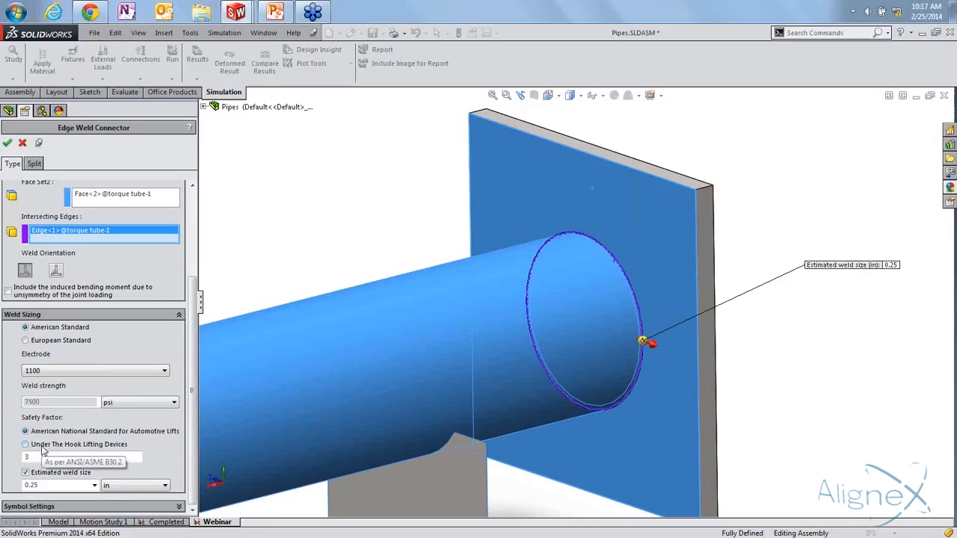
click(283, 8)
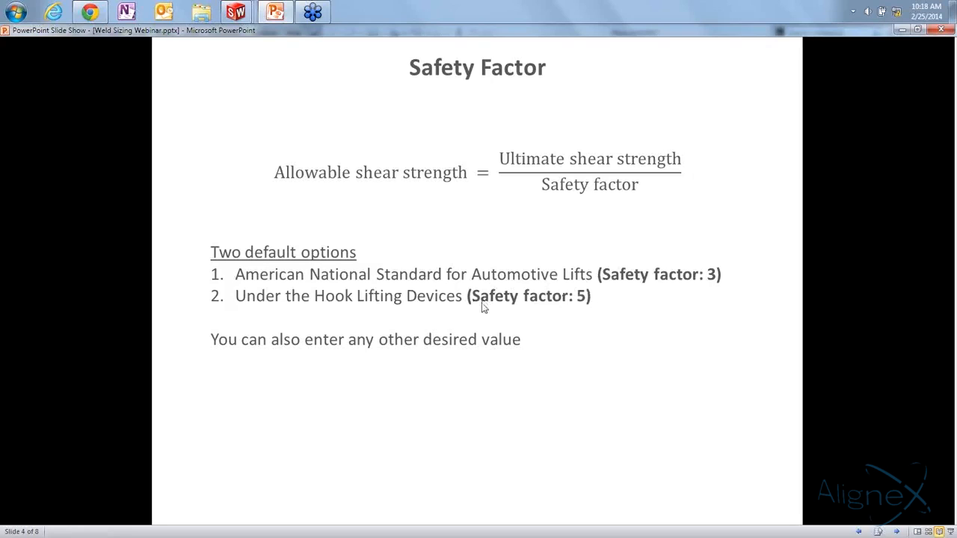
mouse_move(243, 11)
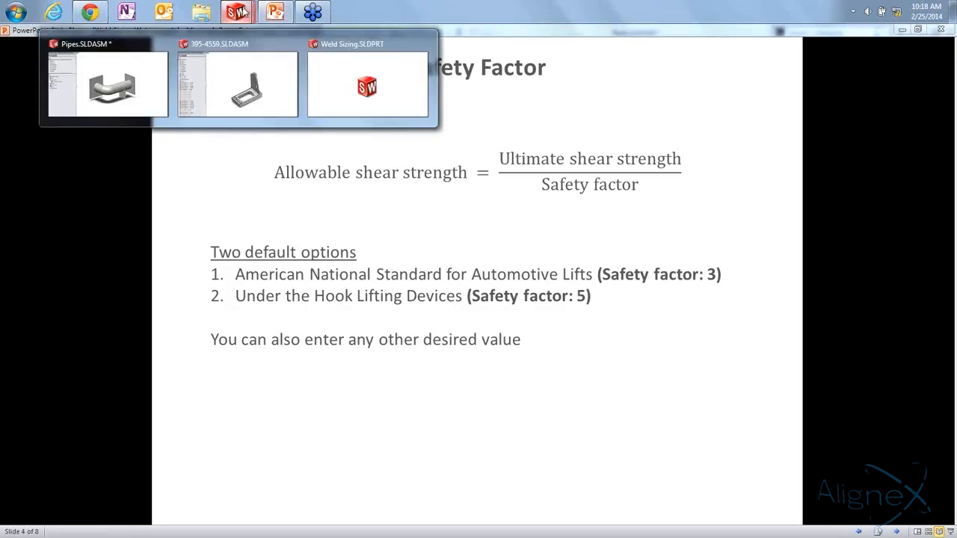
click(145, 85)
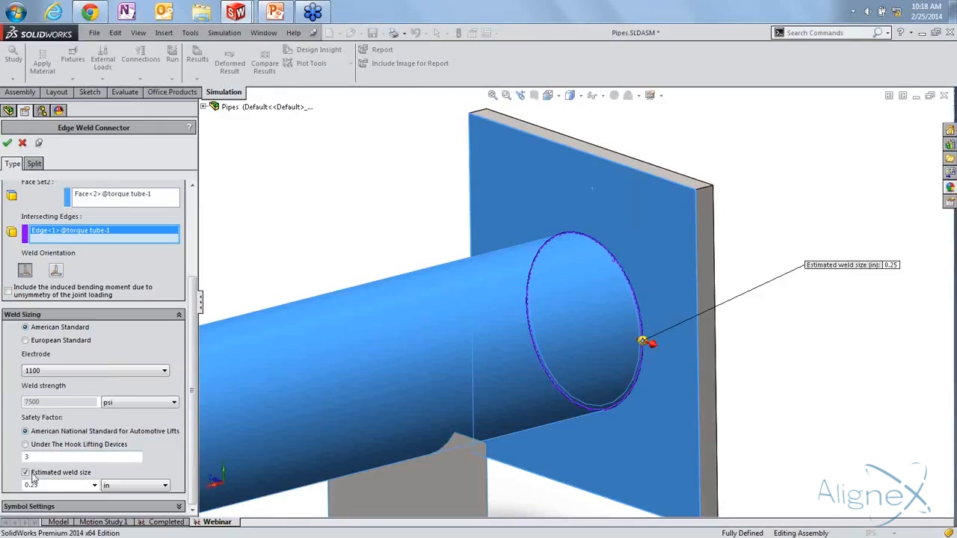
Turn the estimated weld size off and back on, and accept the single-sided fillet weld connector between tube and plate
drag(37, 458, 19, 458)
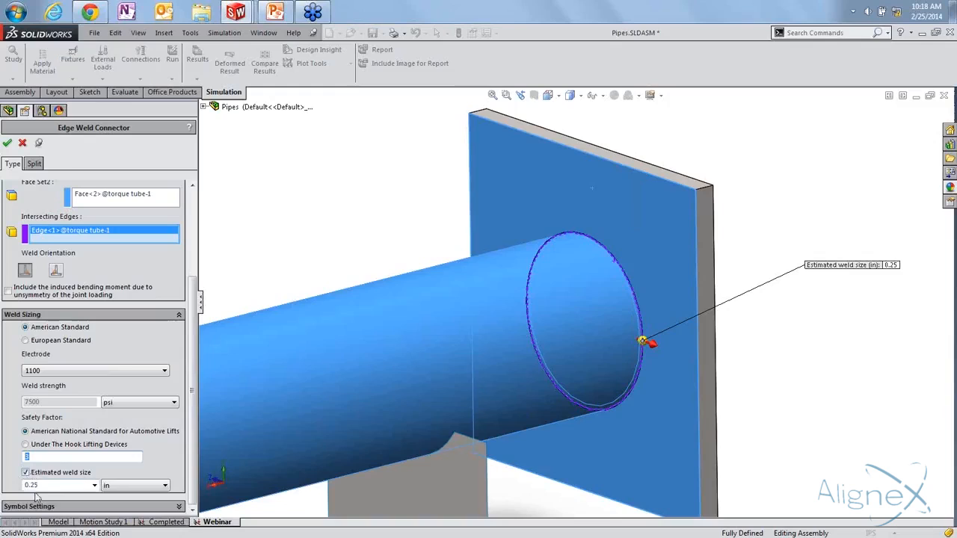
click(26, 472)
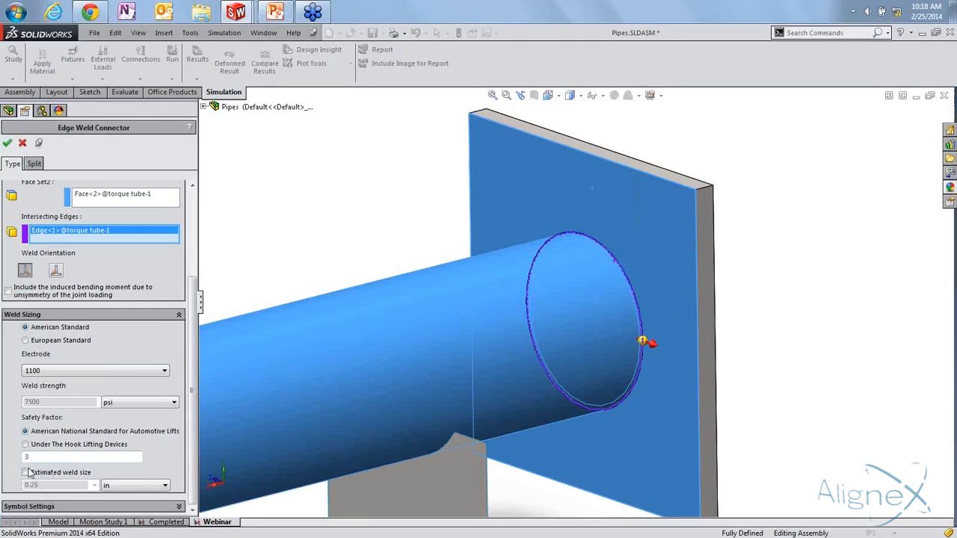
click(30, 475)
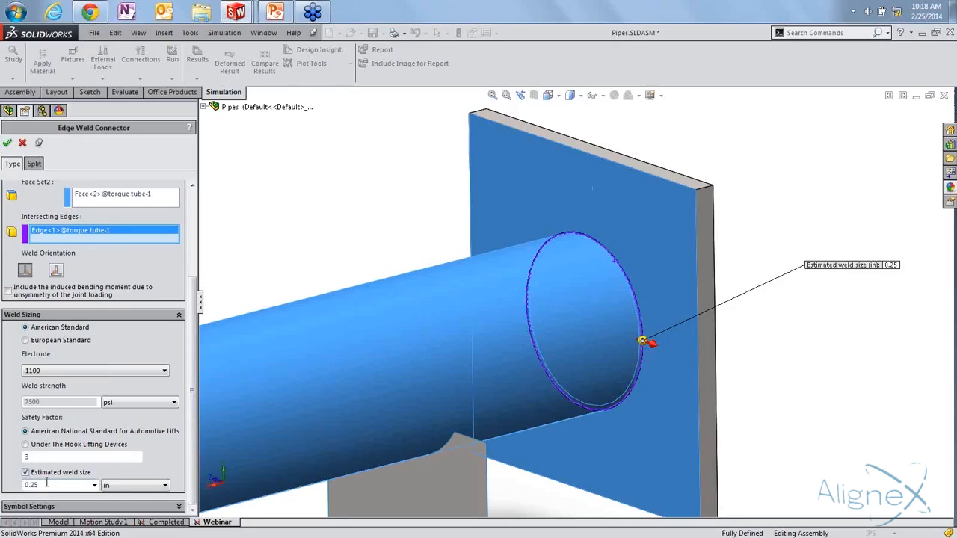
scroll(190, 464, up, 5)
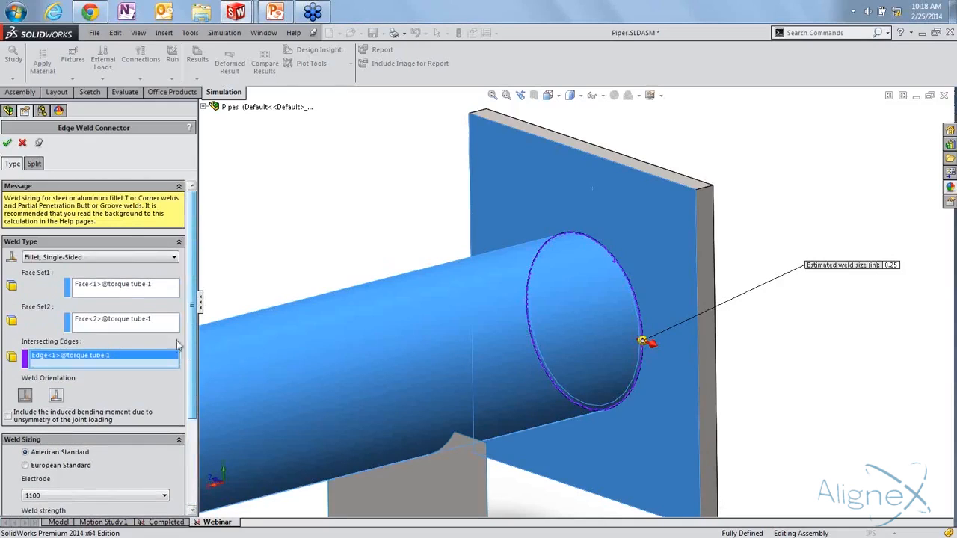
click(7, 144)
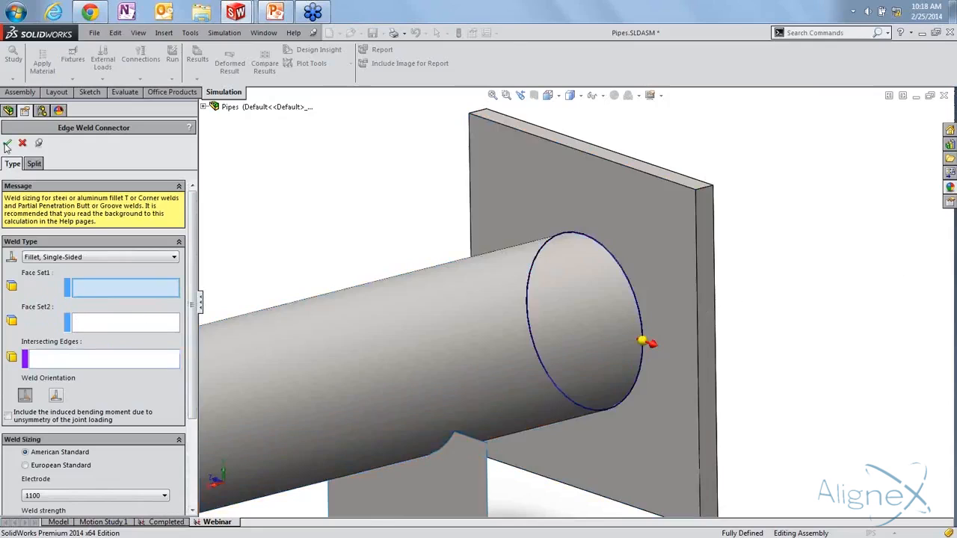
Create a Fillet, Double-Sided weld connector with the support plate below the tube as Face Set1 and the tube's cylindrical face as Face Set2
key(f)
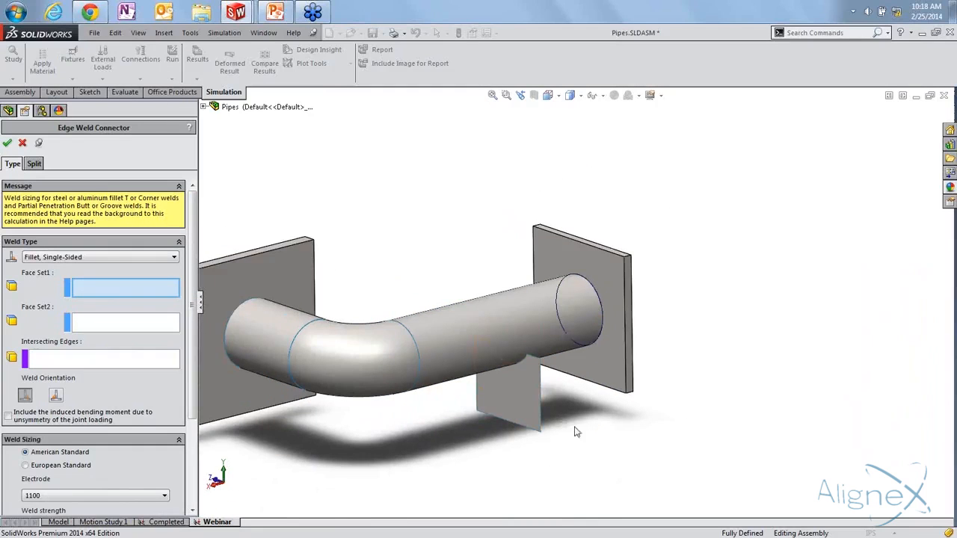
middle_drag(574, 435, 530, 354)
scroll(531, 356, down, 8)
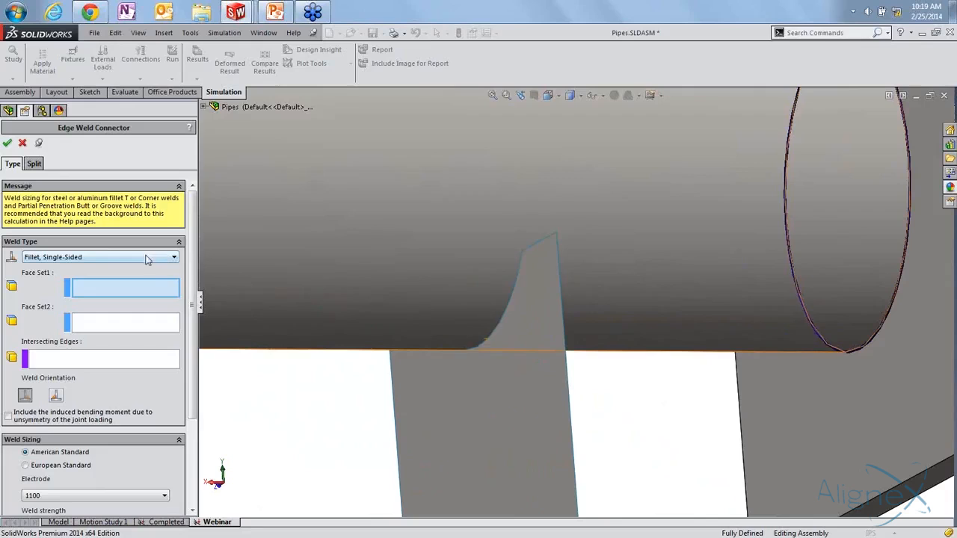
click(146, 258)
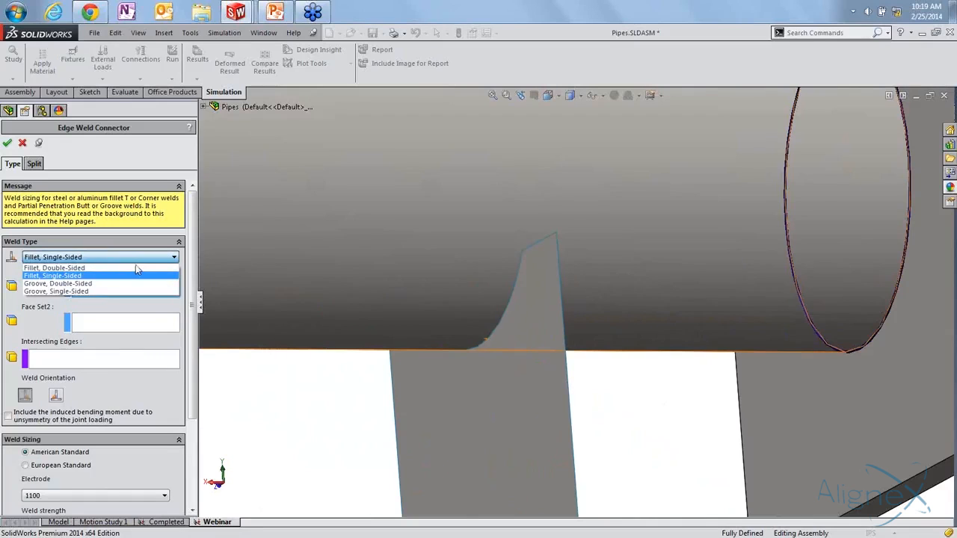
click(136, 267)
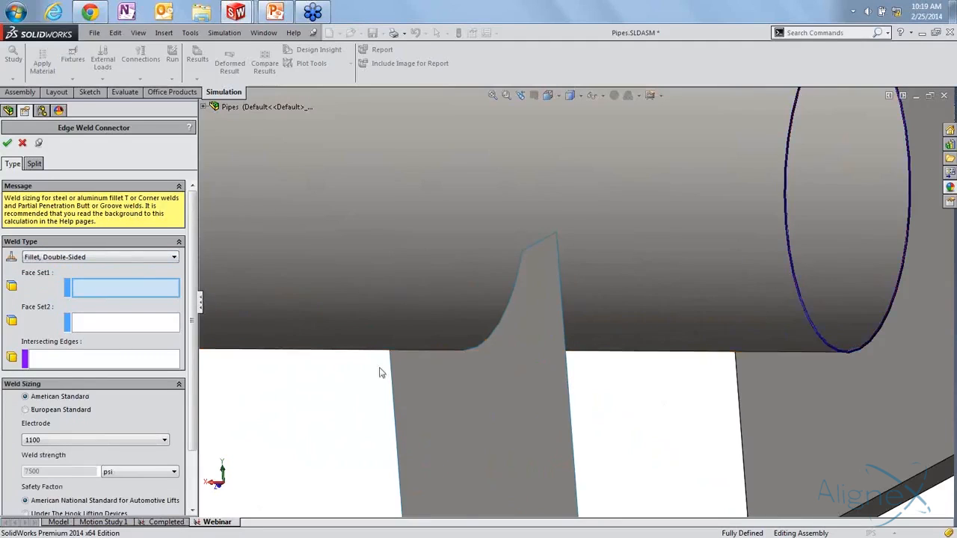
click(512, 411)
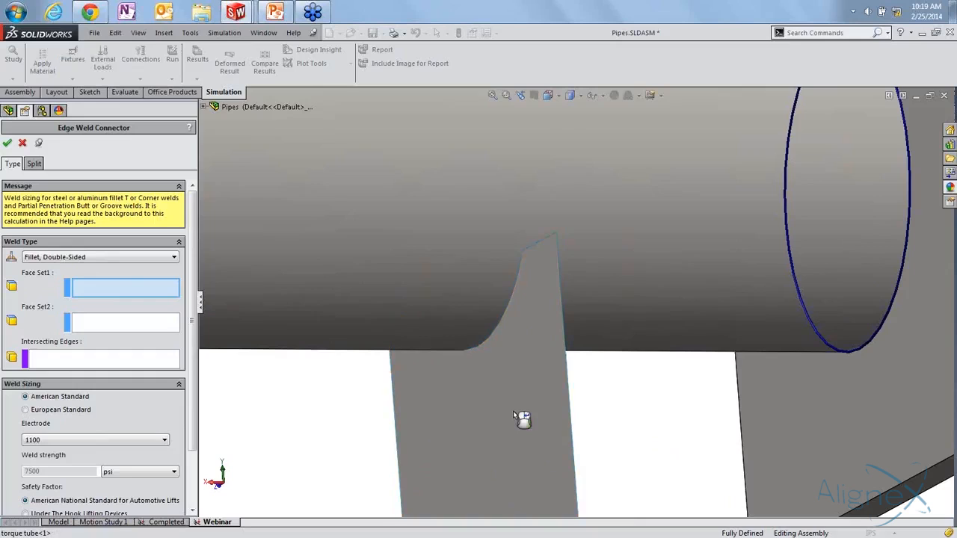
click(513, 410)
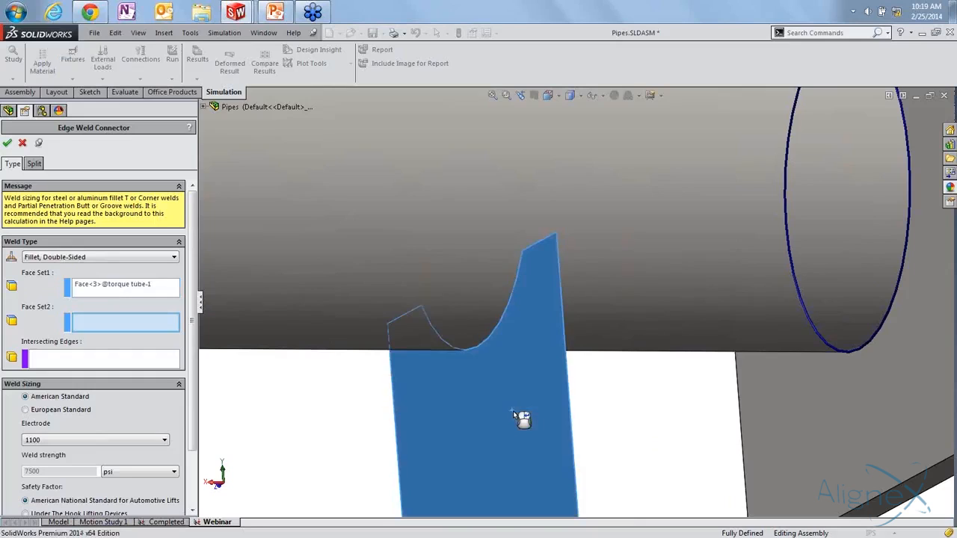
click(462, 284)
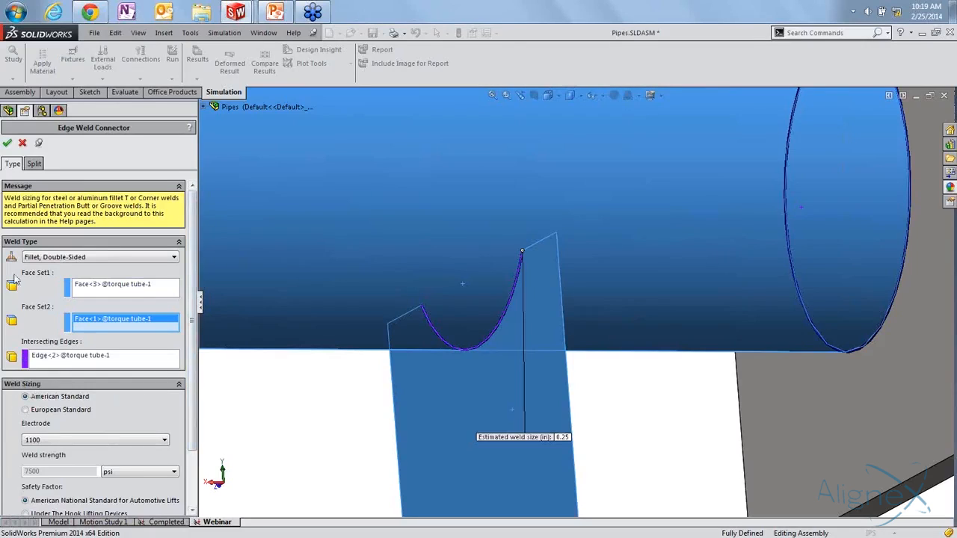
click(8, 143)
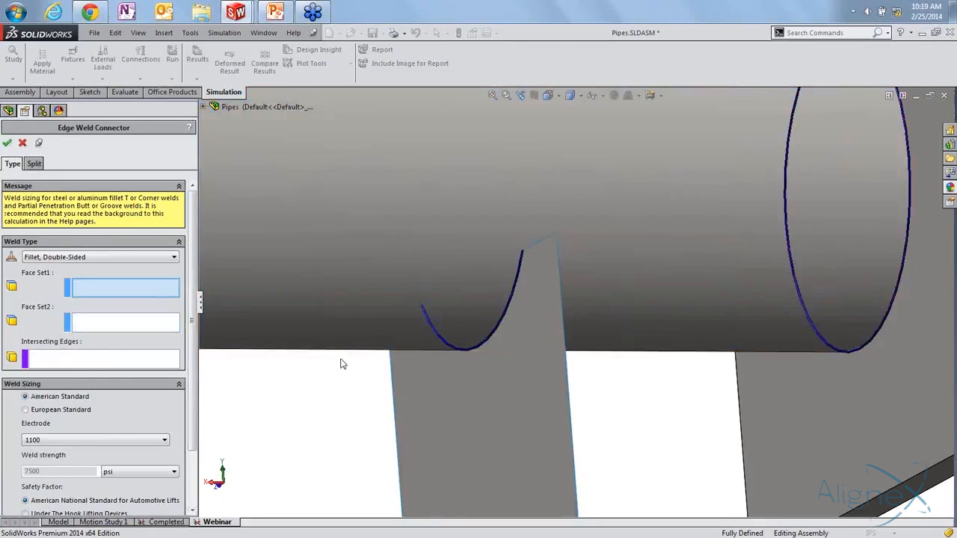
Set the edge weld connector type to Groove, Single-Sided for the joint between the torque tube and the bend
scroll(347, 356, up, 5)
middle_drag(424, 341, 545, 357)
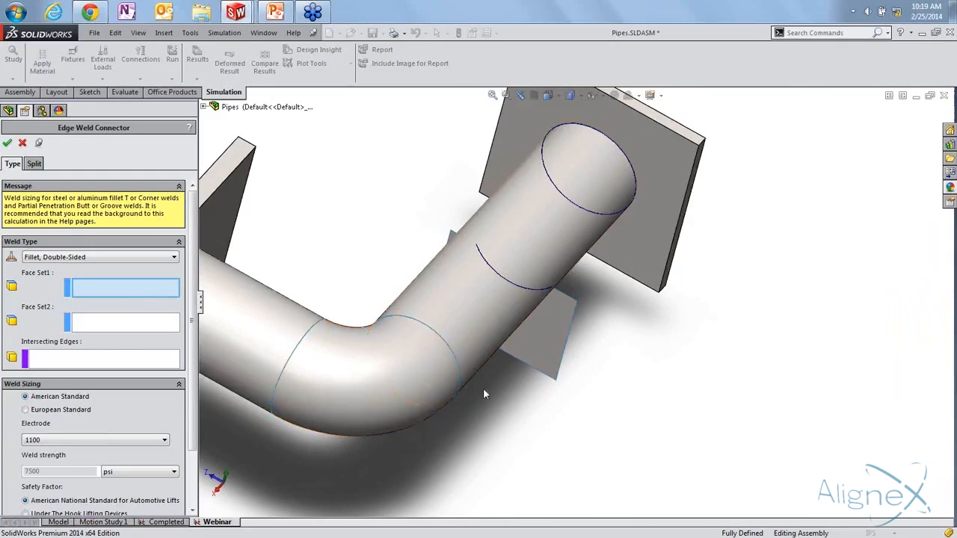
scroll(484, 391, up, 4)
middle_drag(485, 391, 495, 338)
scroll(496, 335, down, 5)
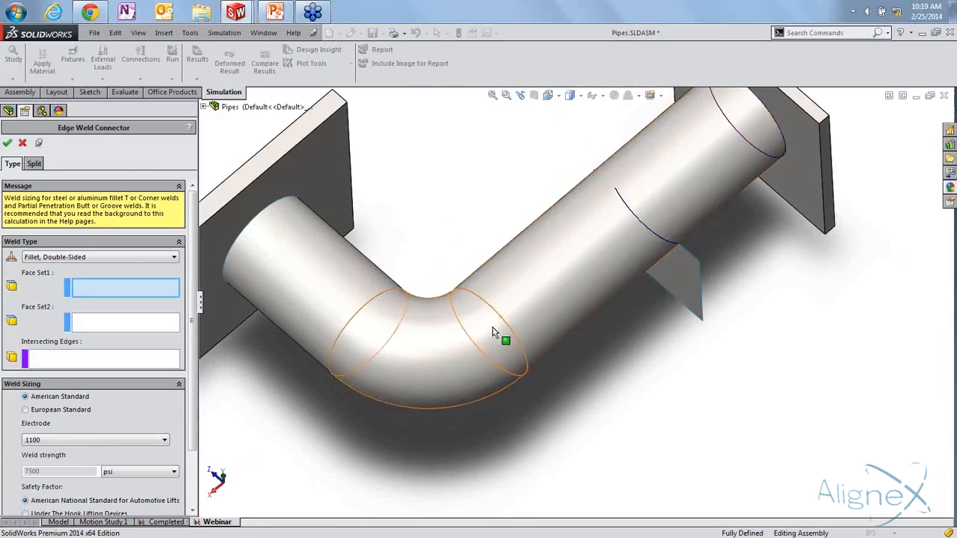
click(130, 257)
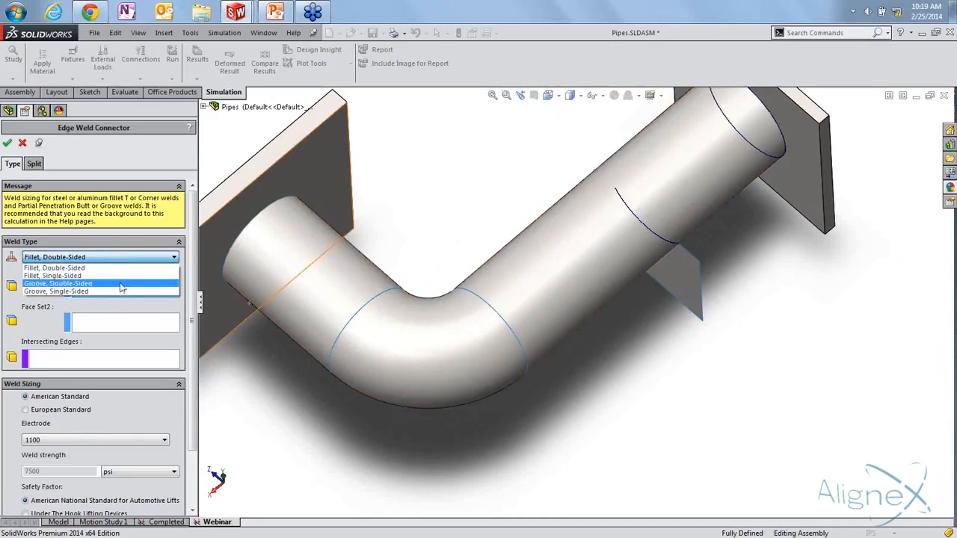
click(121, 292)
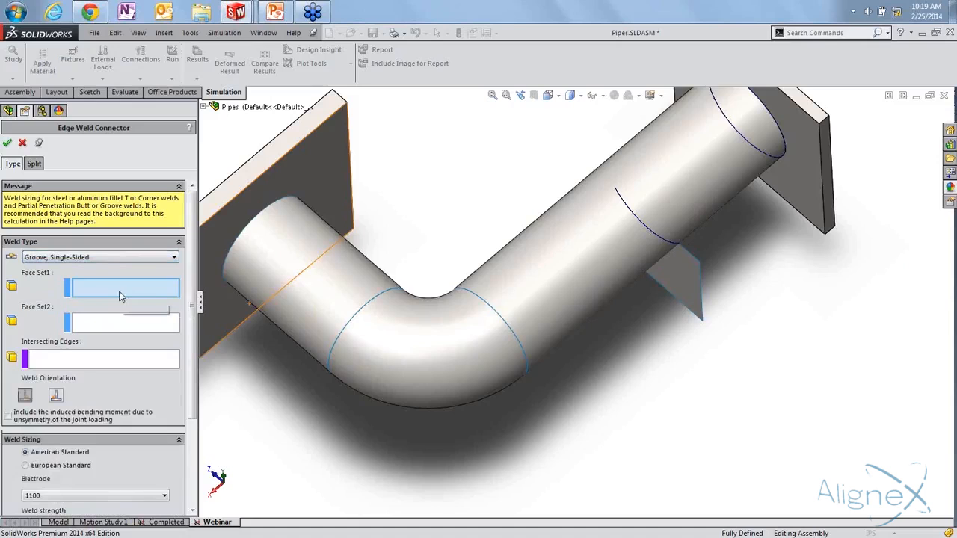
click(516, 288)
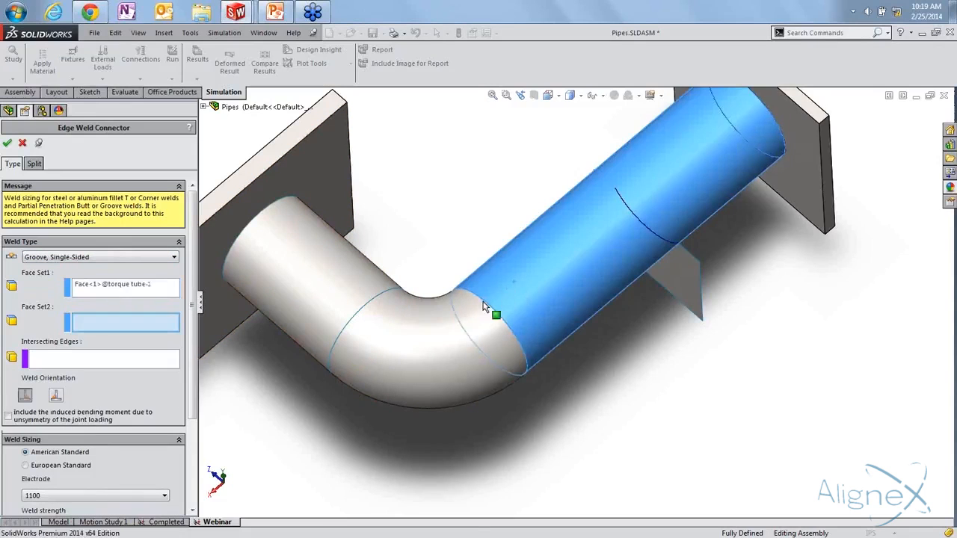
click(452, 329)
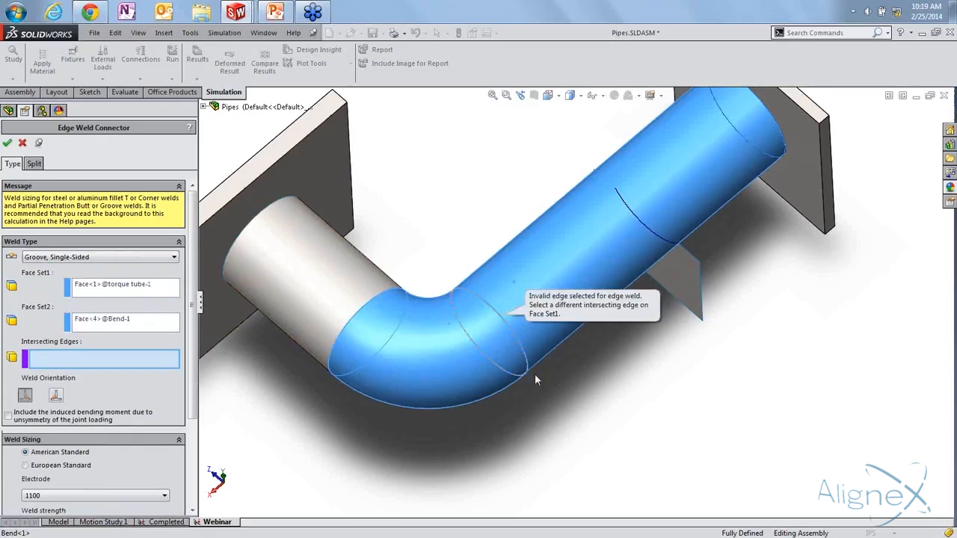
middle_drag(534, 374, 517, 347)
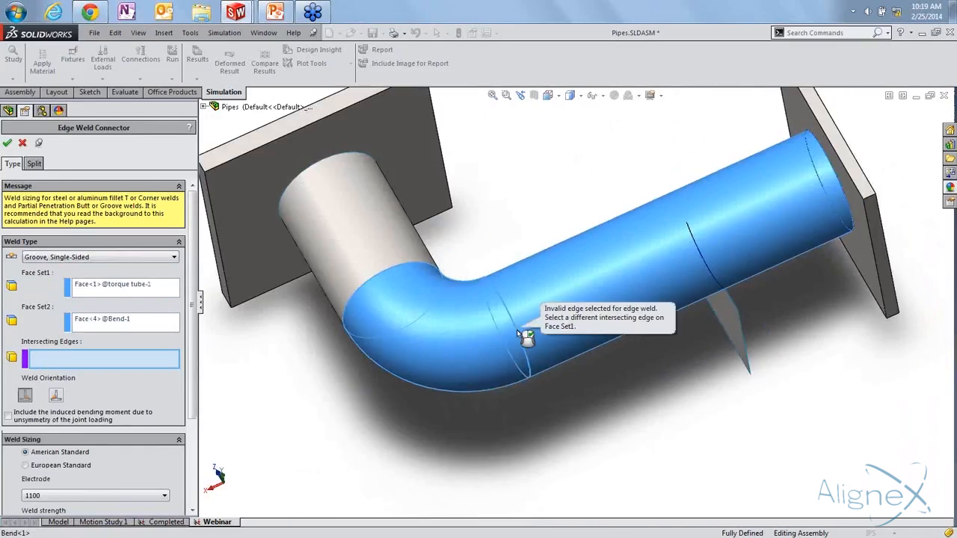
right_click(161, 292)
click(183, 300)
right_click(159, 323)
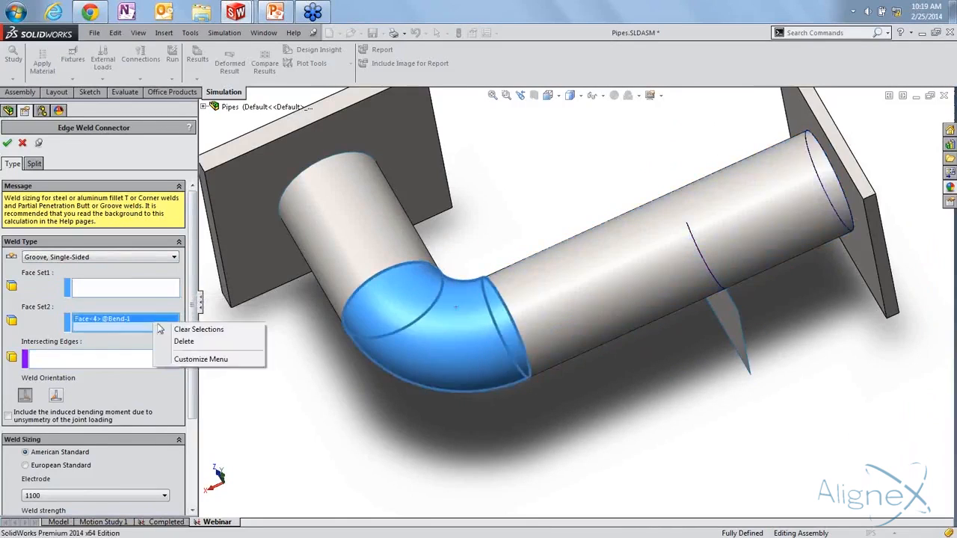
click(195, 327)
click(523, 307)
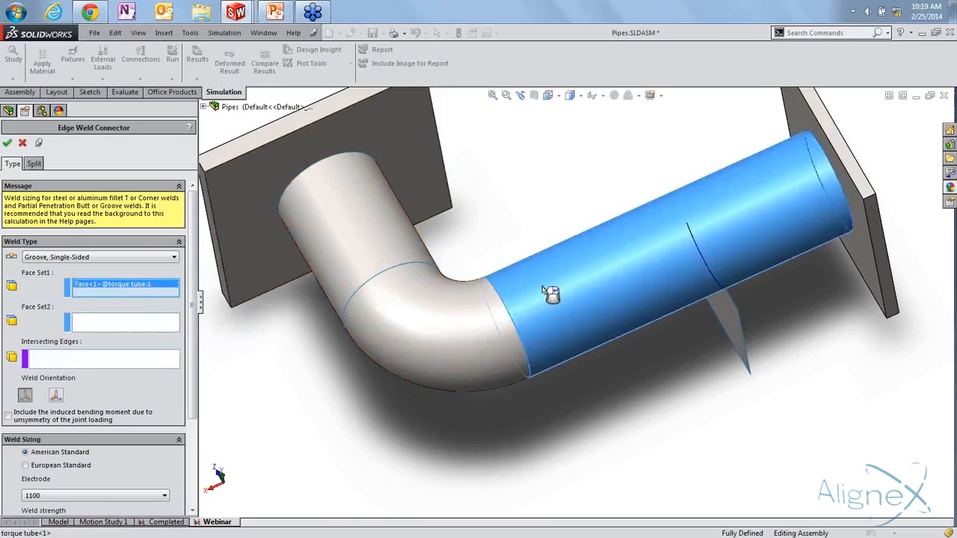
click(456, 323)
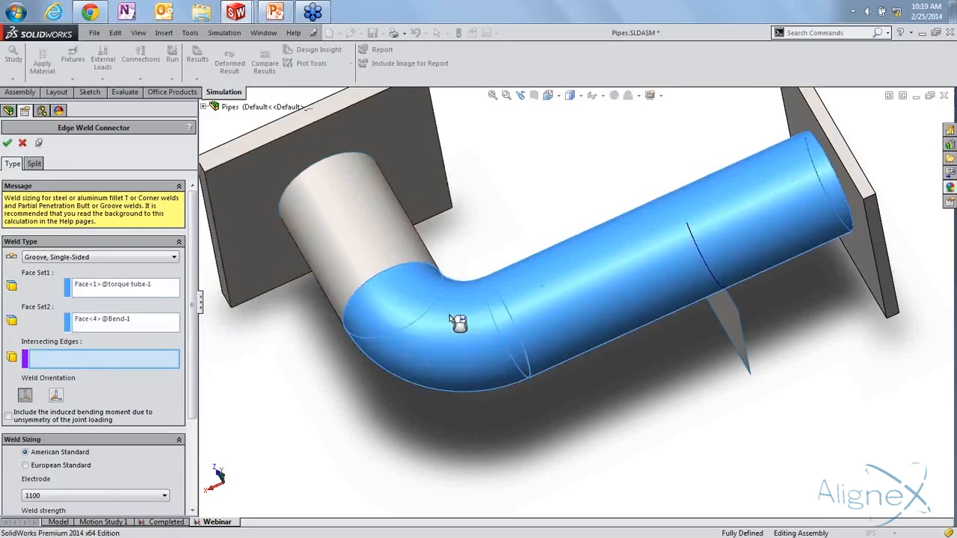
click(510, 318)
middle_drag(541, 289, 558, 319)
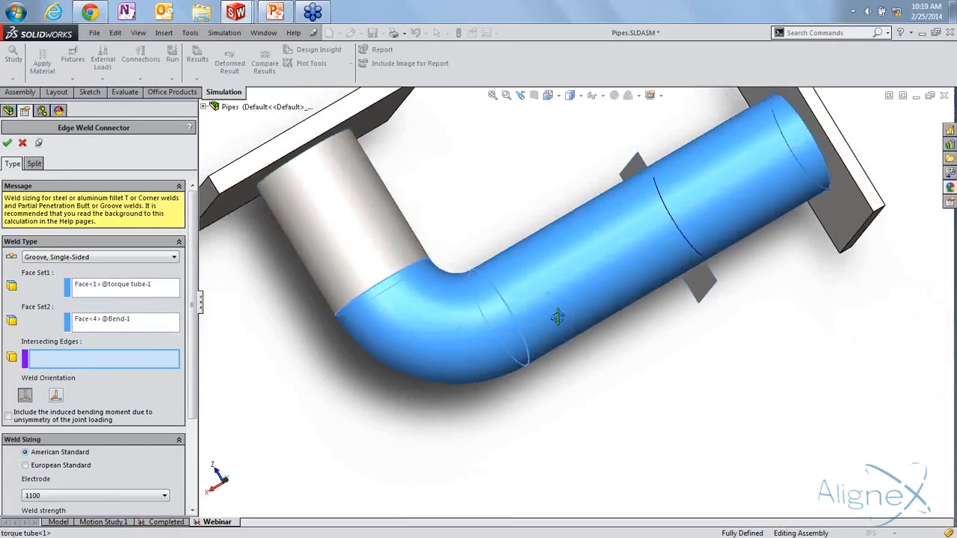
right_click(127, 320)
click(170, 321)
right_click(127, 285)
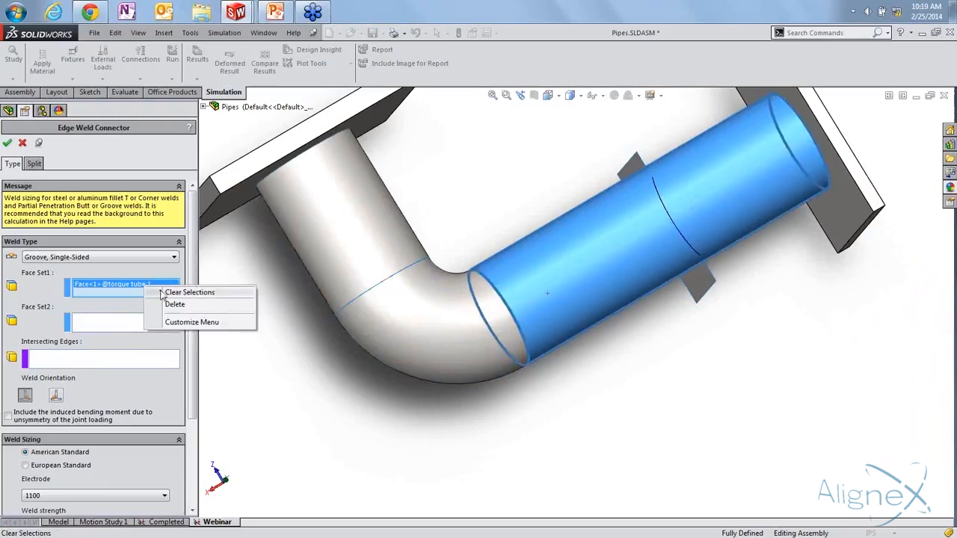
click(181, 290)
Create the groove weld connector with the torque tube face as Face Set1, the bend face as Face Set2, and the tube's shared circular edge
click(539, 280)
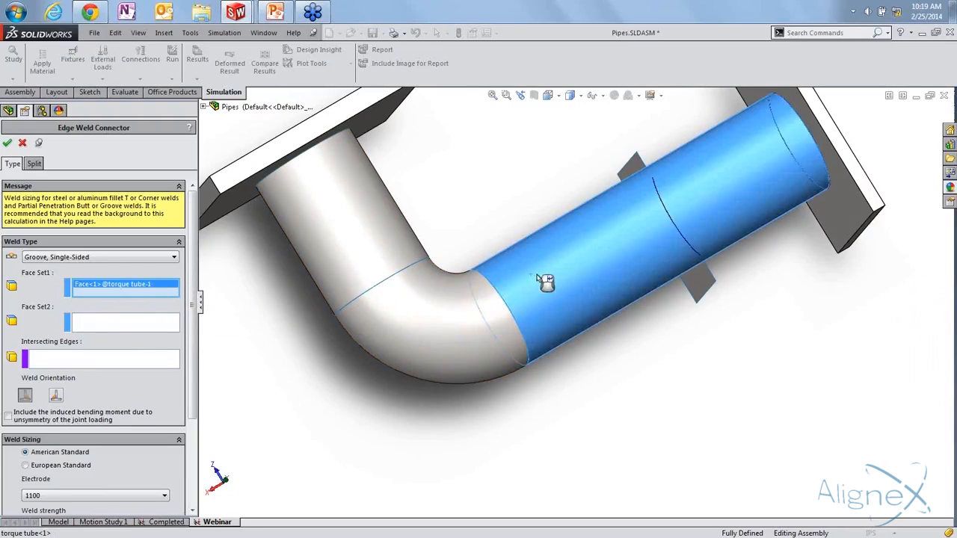
click(465, 323)
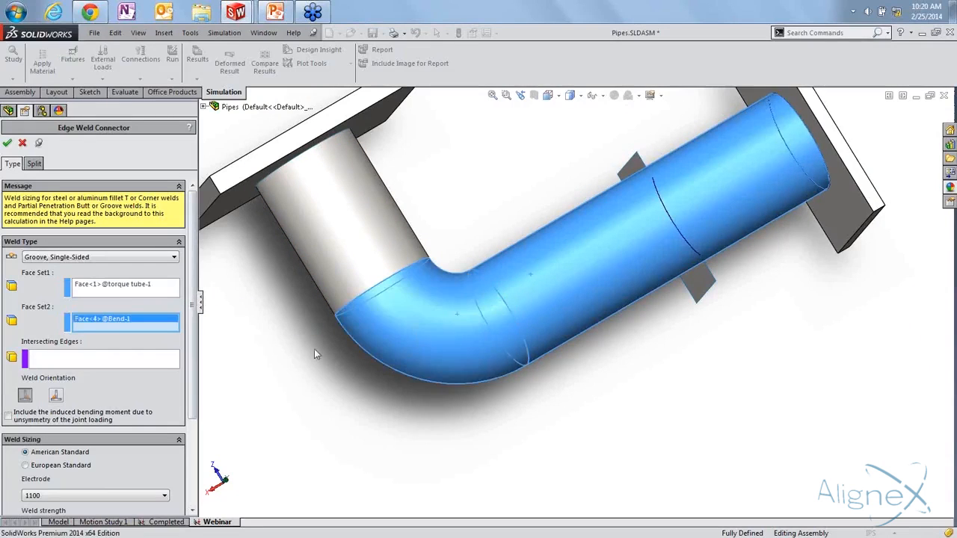
click(176, 360)
click(513, 311)
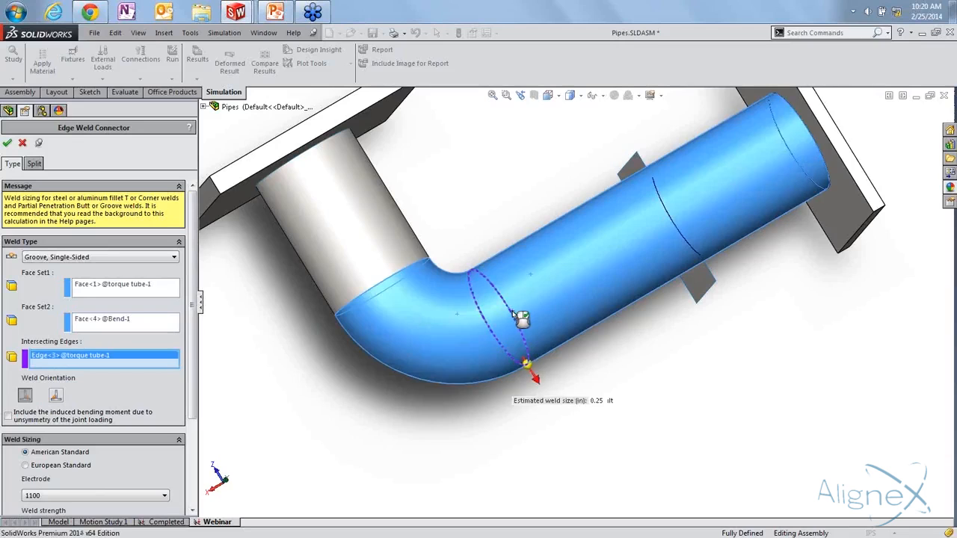
right_click(513, 313)
Create another Groove, Single-Sided weld connector with the bend face as Face Set1, the Pipe3 face as Face Set2, and their shared edge
middle_drag(461, 375, 456, 344)
click(408, 344)
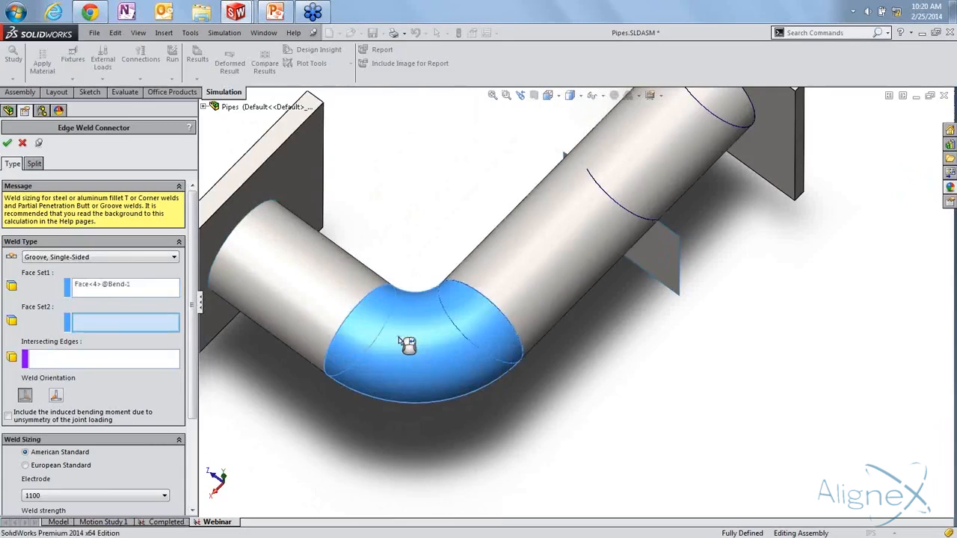
click(326, 292)
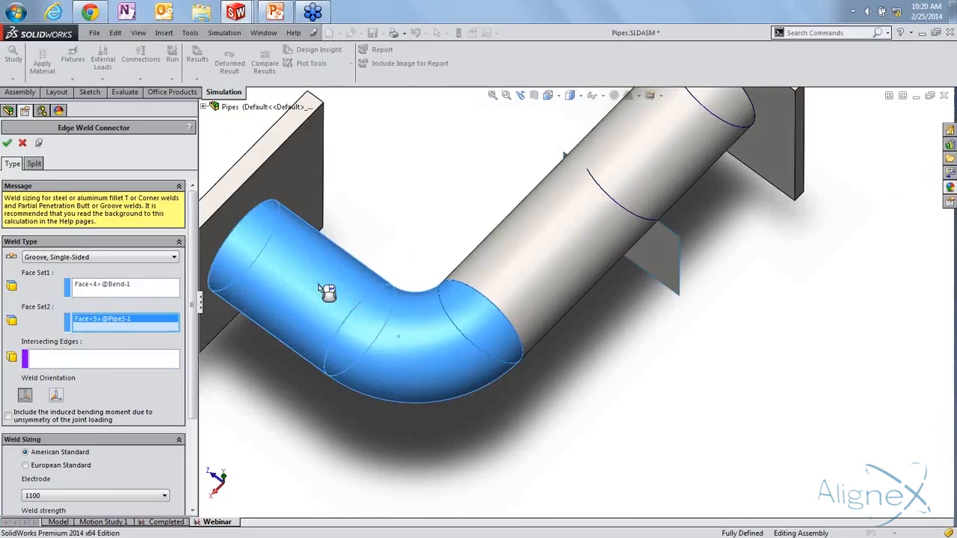
click(361, 310)
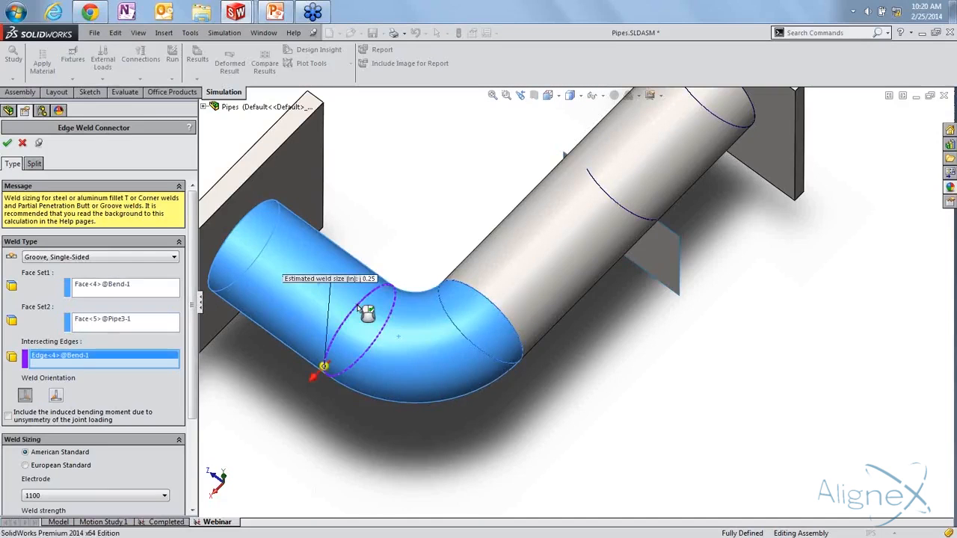
right_click(357, 308)
Create a Fillet, Single-Sided weld connector with the Pipe3 face as Face Set1, the Plate2 face as Face Set2, and the pipe's end edge
middle_drag(438, 373, 331, 348)
scroll(389, 353, down, 5)
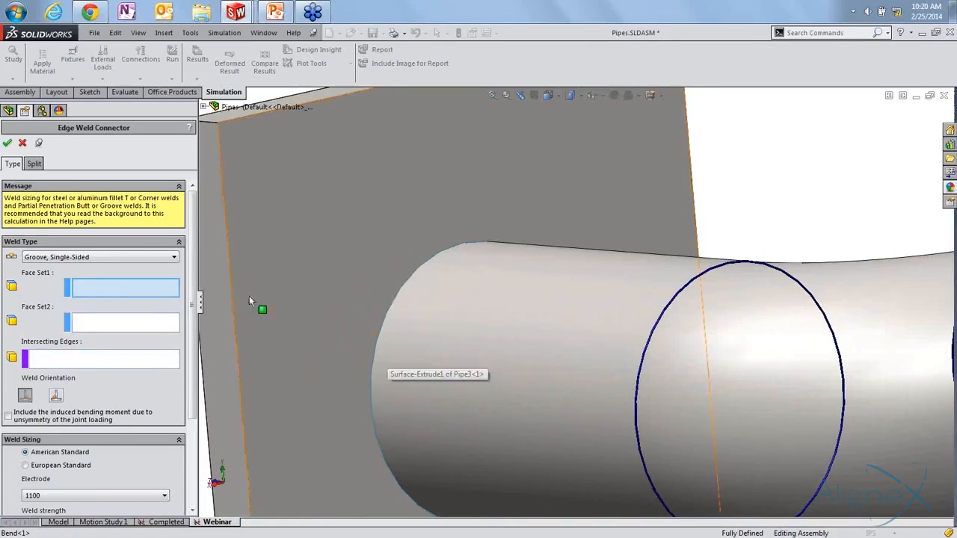
click(148, 258)
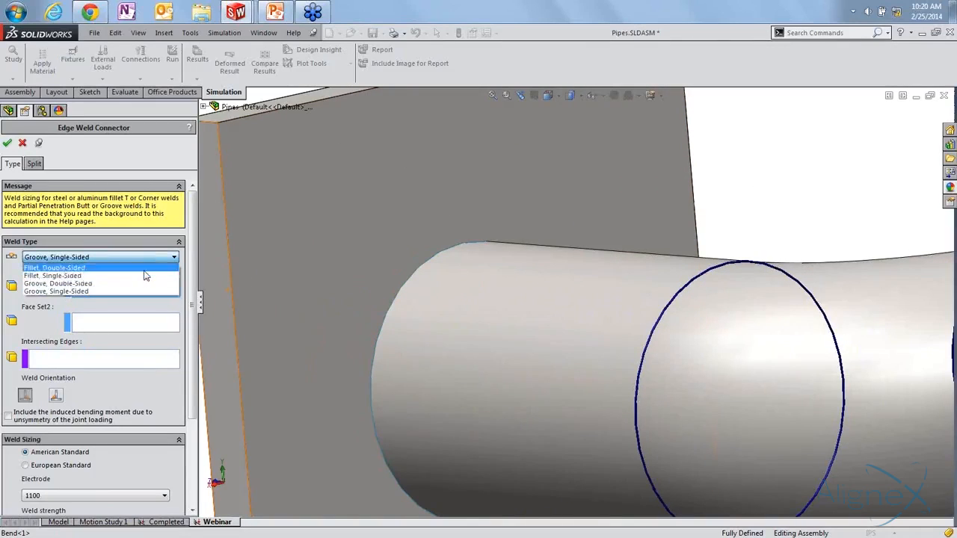
click(146, 276)
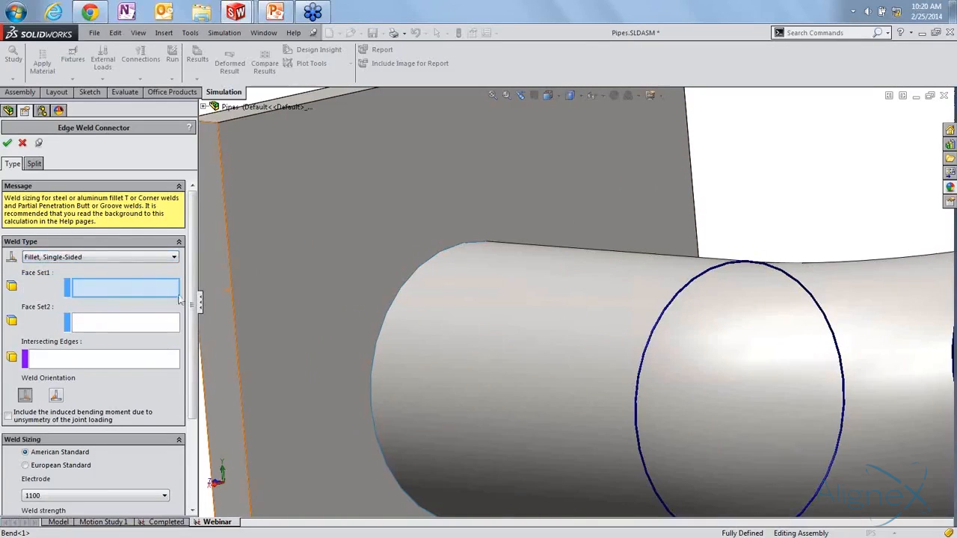
click(509, 346)
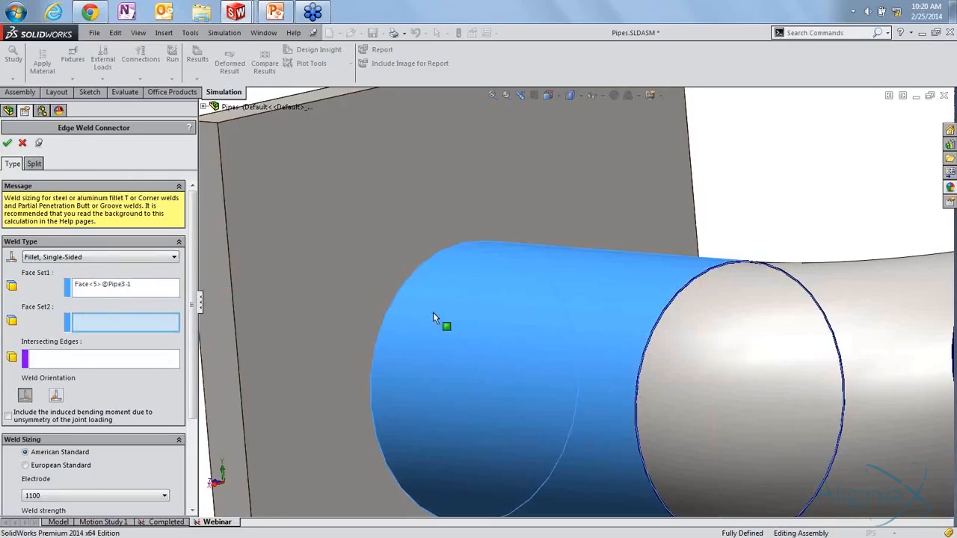
click(345, 275)
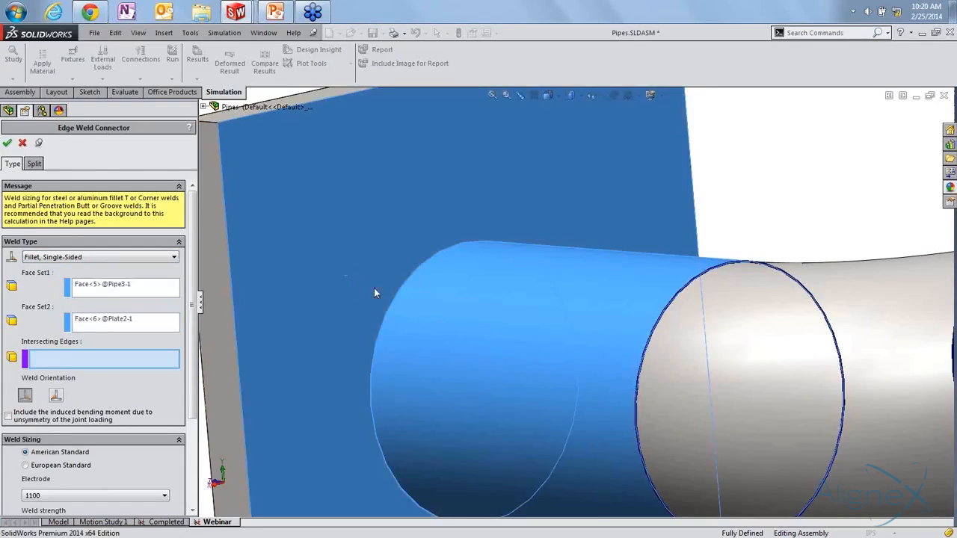
click(397, 300)
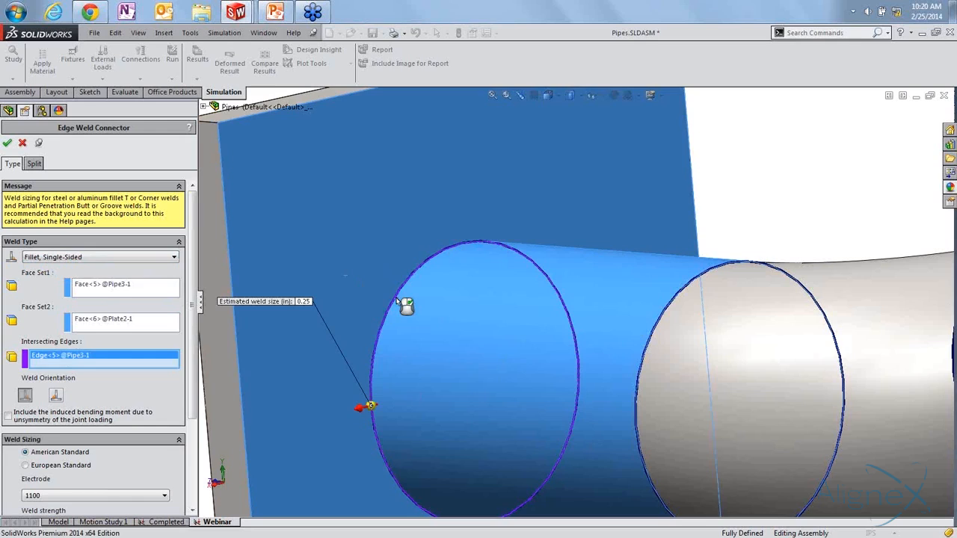
right_click(397, 300)
click(23, 142)
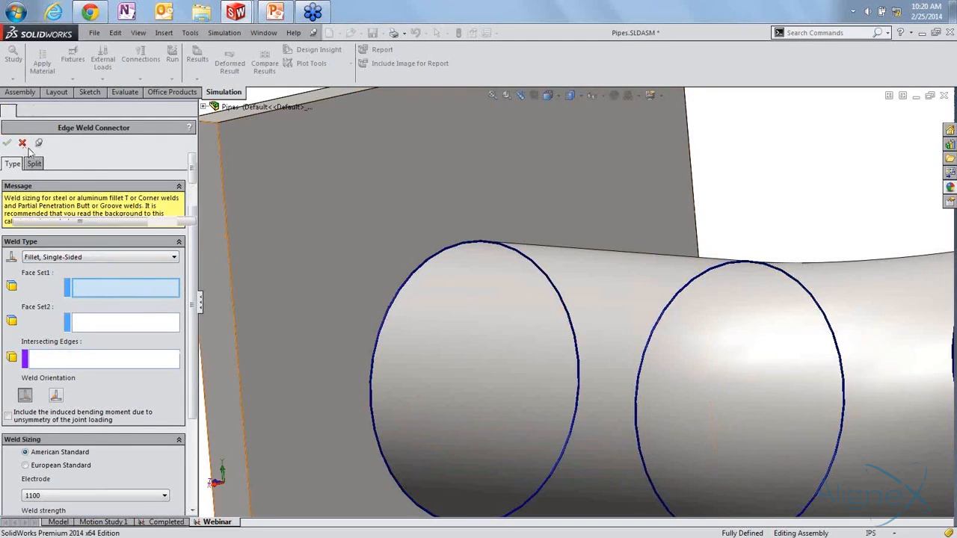
Review all the edge weld connectors in the study's weld group and where they lie on the pipe assembly
scroll(588, 290, up, 6)
middle_drag(712, 341, 605, 382)
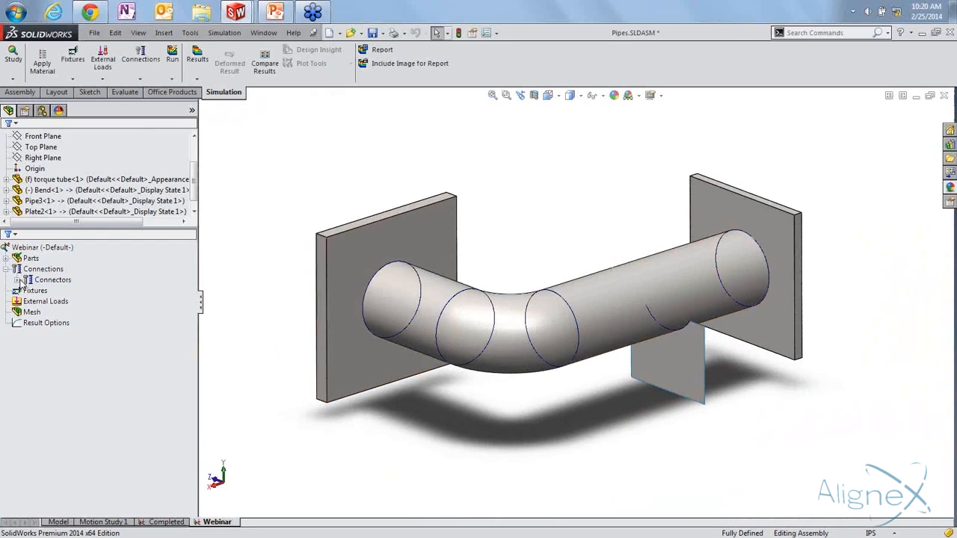
click(18, 280)
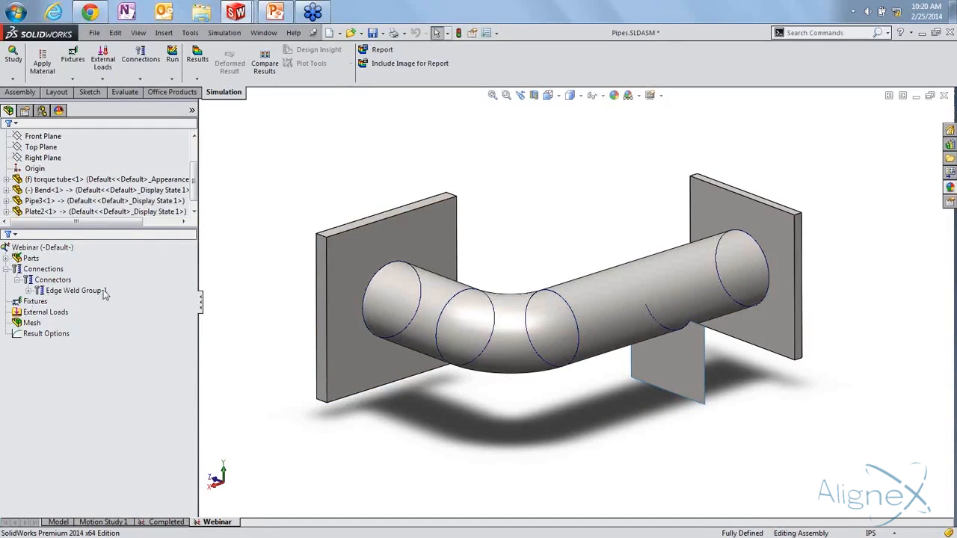
click(28, 290)
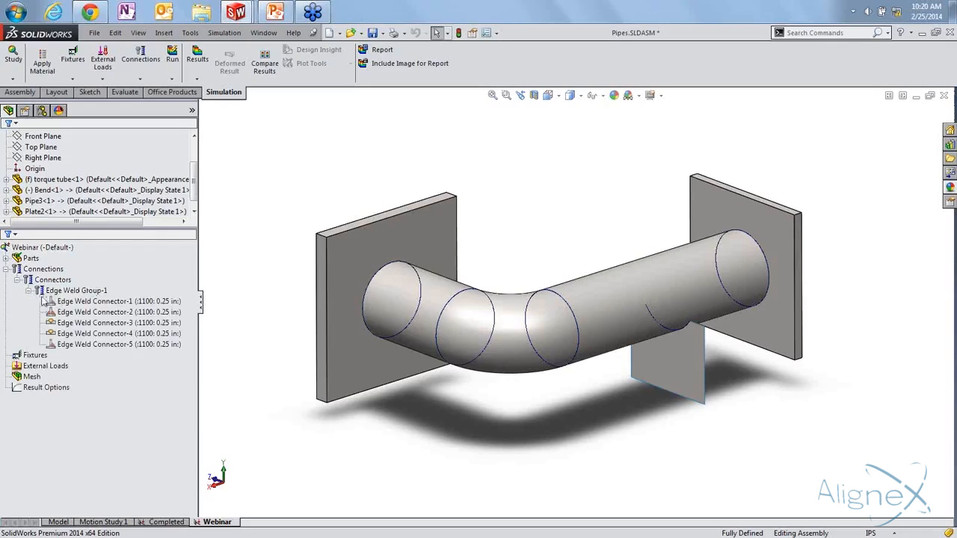
click(85, 301)
shift+click(86, 345)
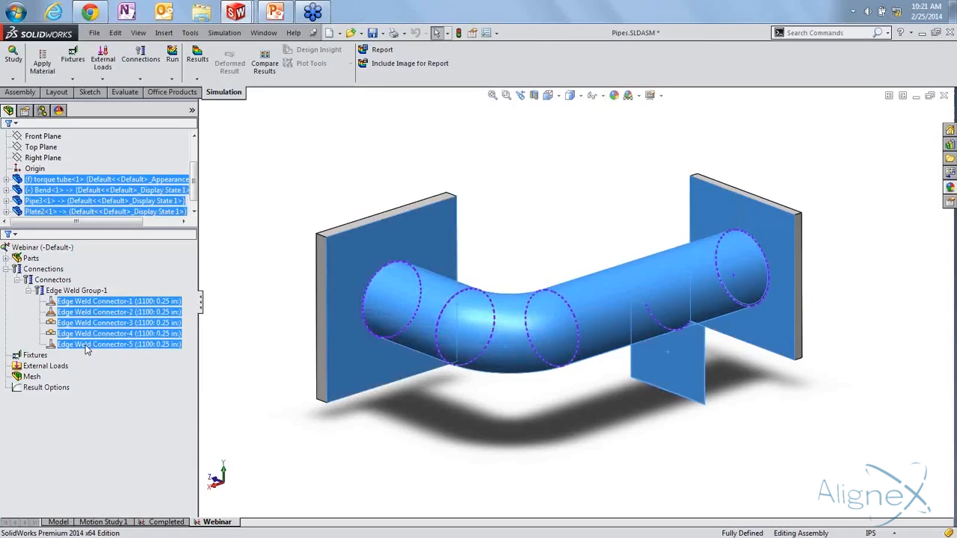
click(272, 376)
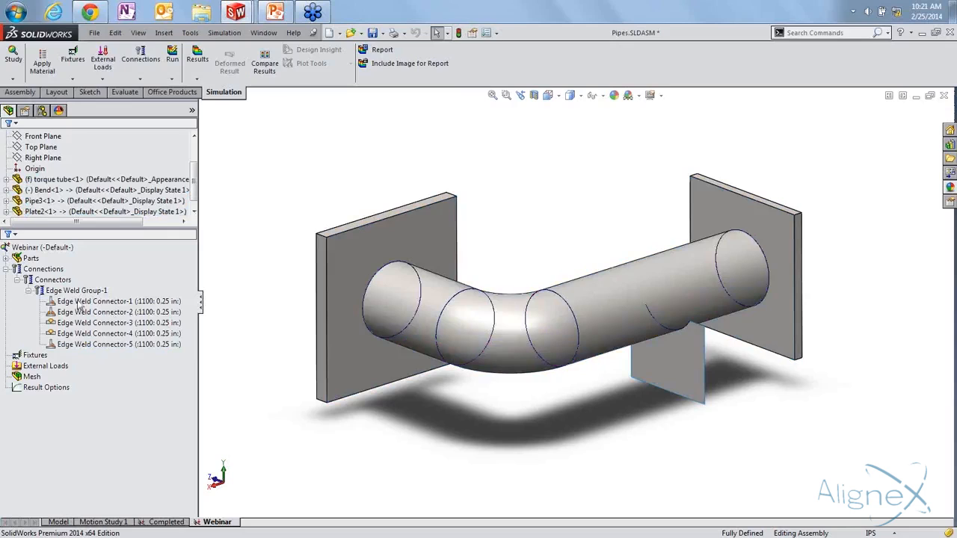
click(26, 291)
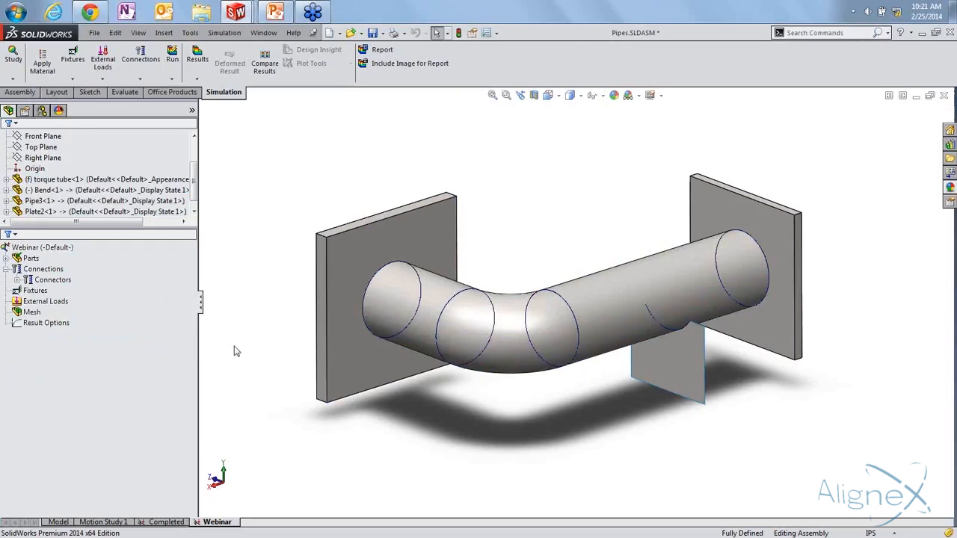
Apply a Fixed Geometry fixture to the outer face of the end plate around the torque tube's opening
scroll(256, 353, up, 2)
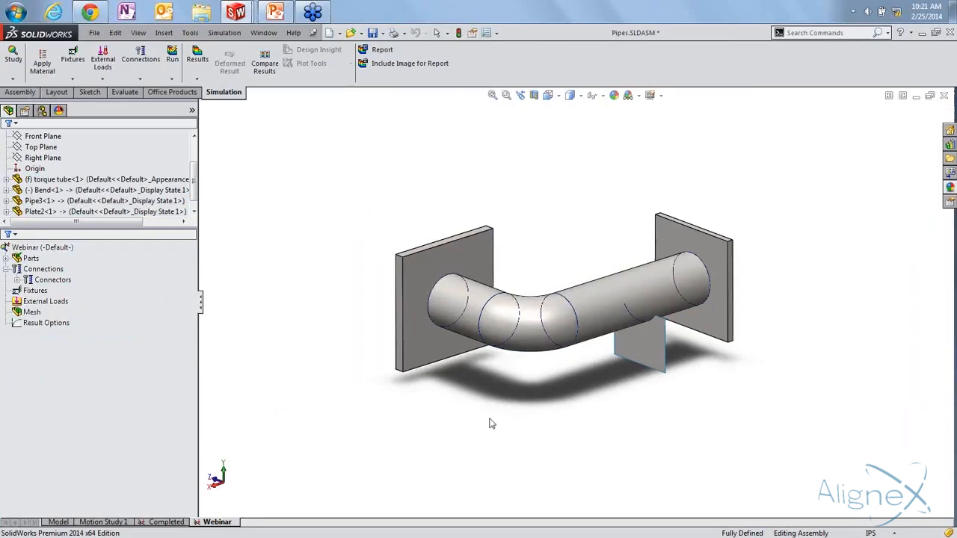
middle_drag(489, 418, 508, 405)
right_click(42, 298)
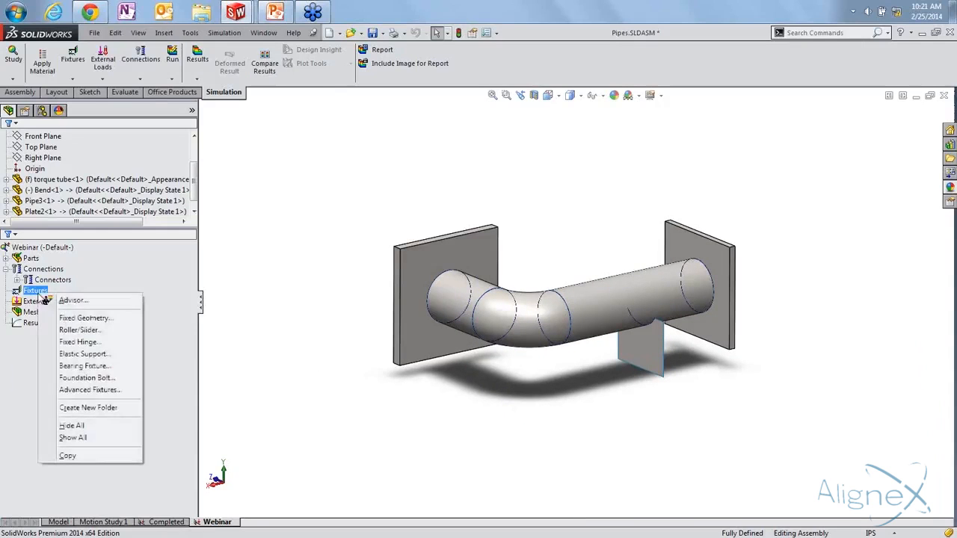
click(82, 317)
middle_drag(503, 427, 584, 389)
click(615, 262)
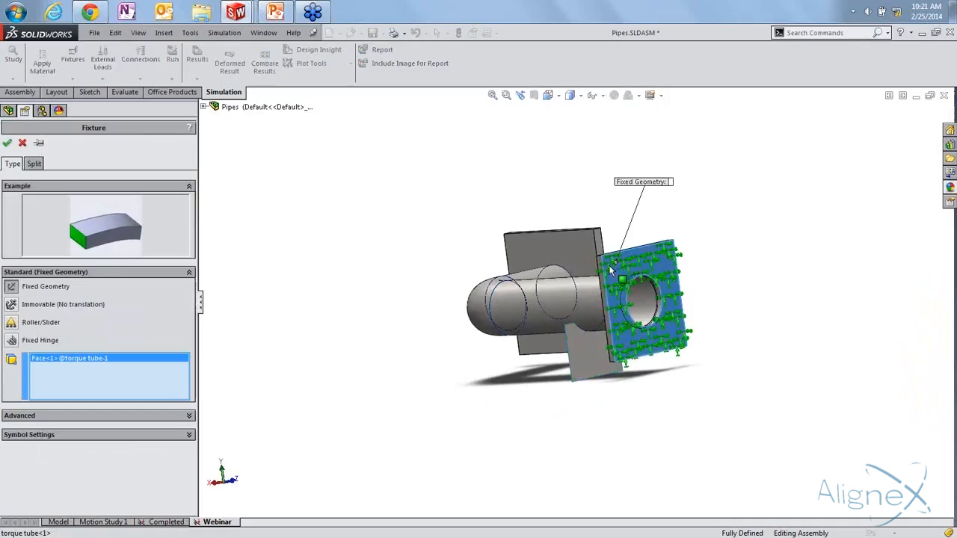
click(7, 143)
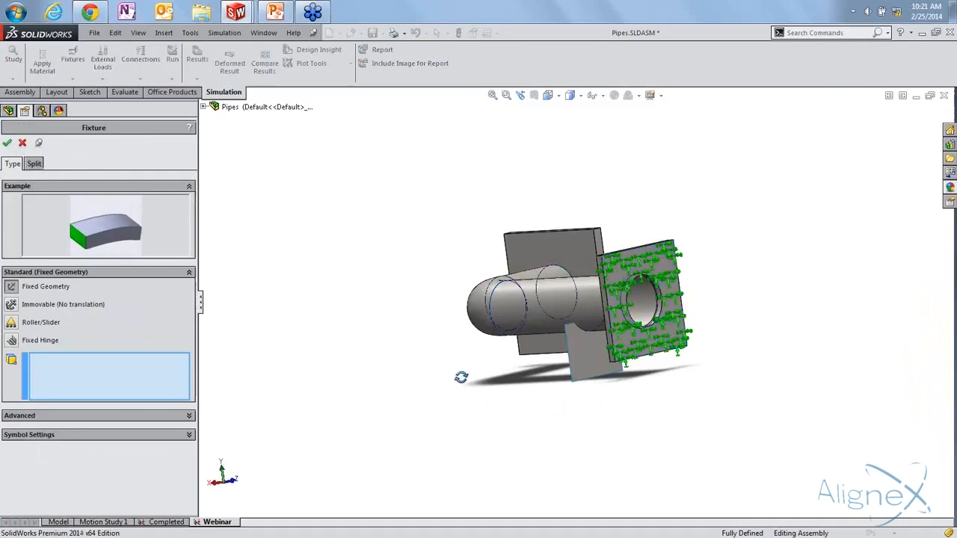
Apply a Fixed Geometry fixture to the bottom edge of the flat support plate beneath the torque tube
middle_drag(459, 378, 609, 395)
scroll(628, 385, down, 5)
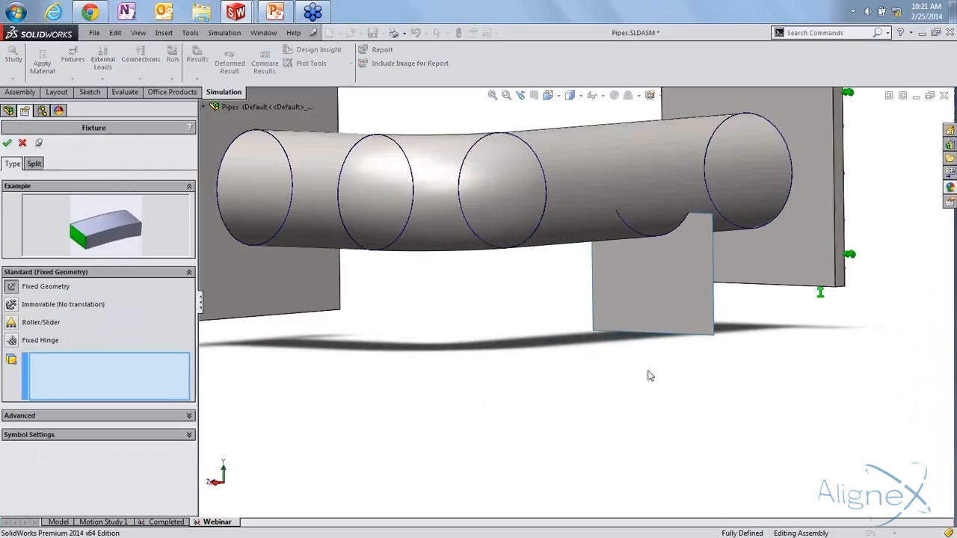
click(661, 334)
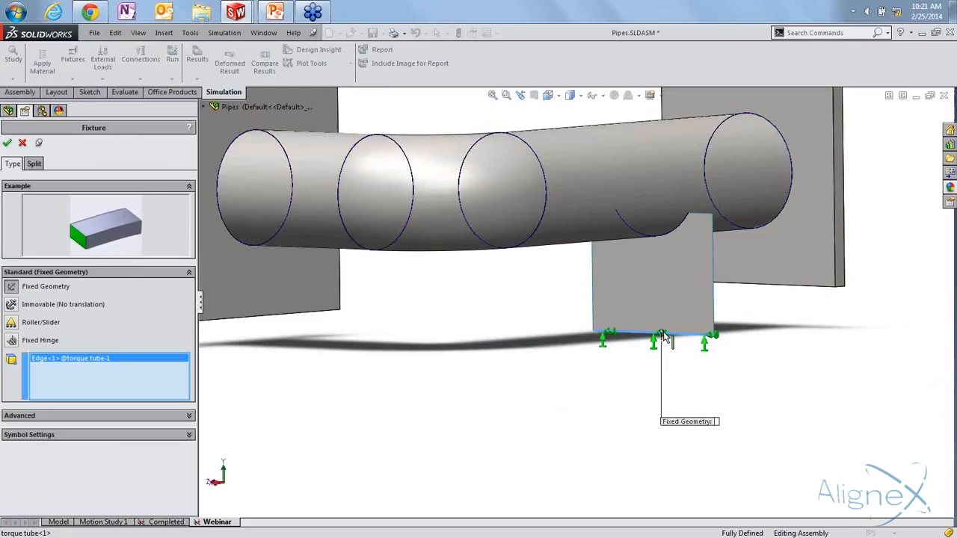
click(8, 144)
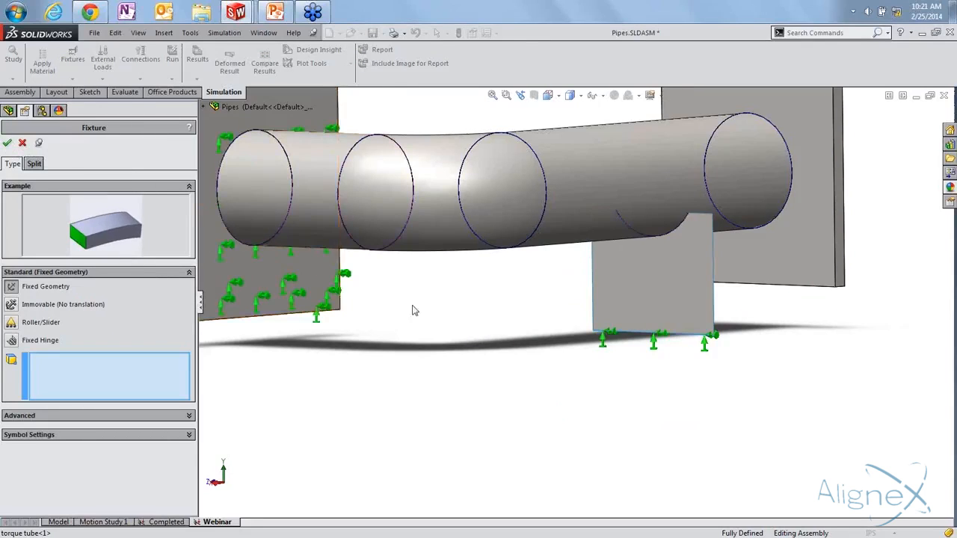
scroll(414, 310, up, 5)
click(23, 144)
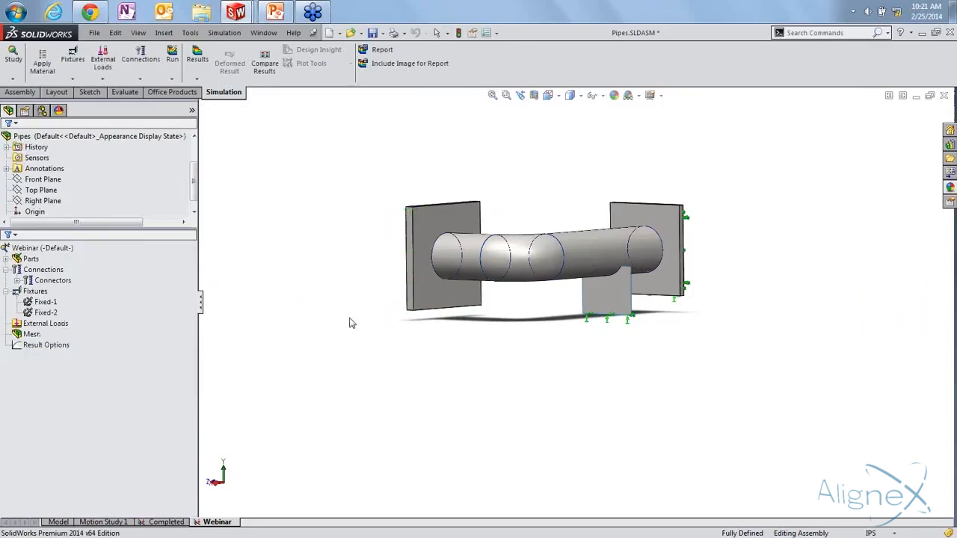
Add a gravity load of 386.22 in/s^2 normal to the Top Plane, acting downward on the assembly
middle_drag(351, 322, 589, 451)
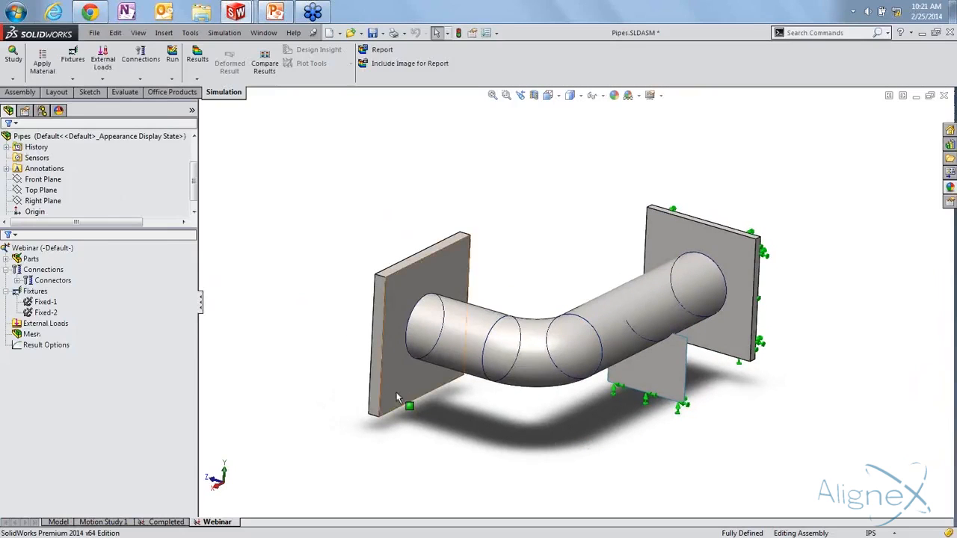
right_click(60, 324)
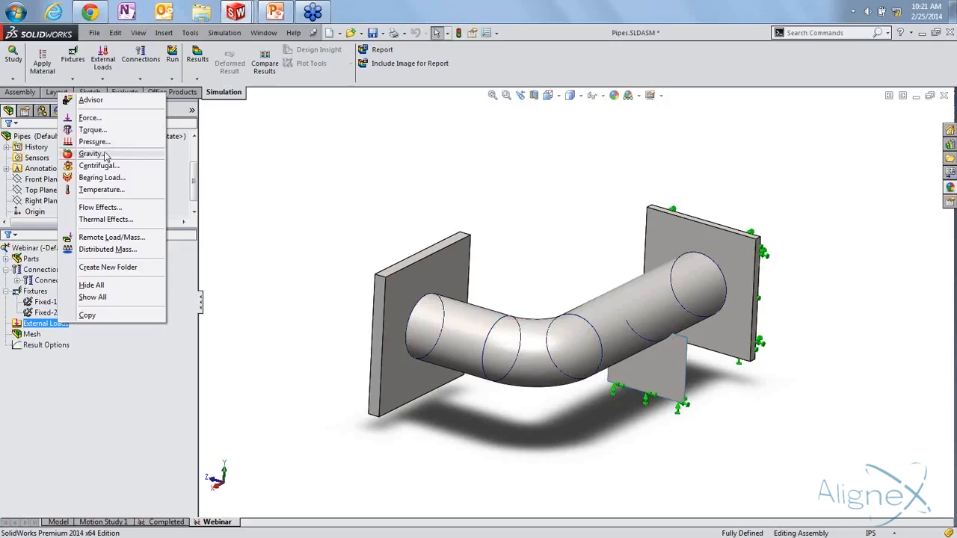
click(90, 154)
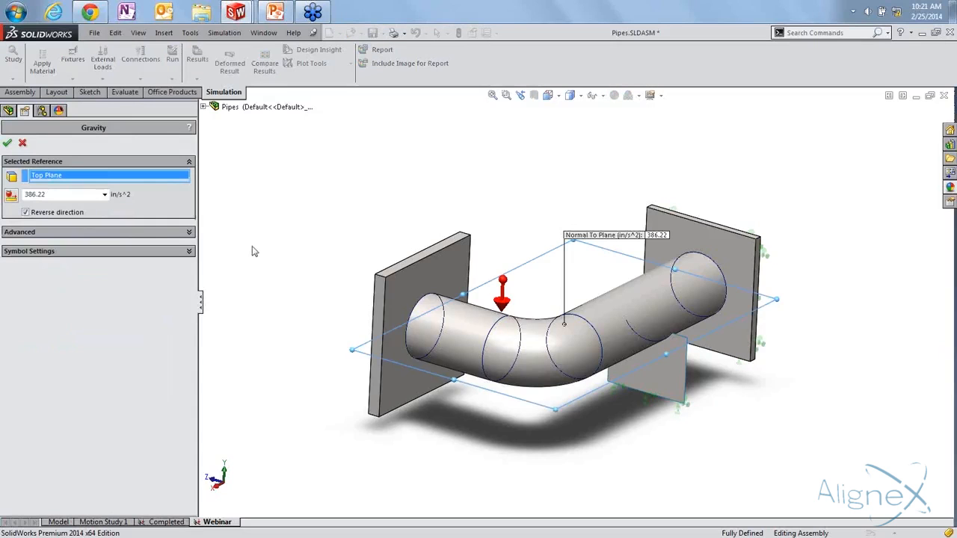
click(6, 144)
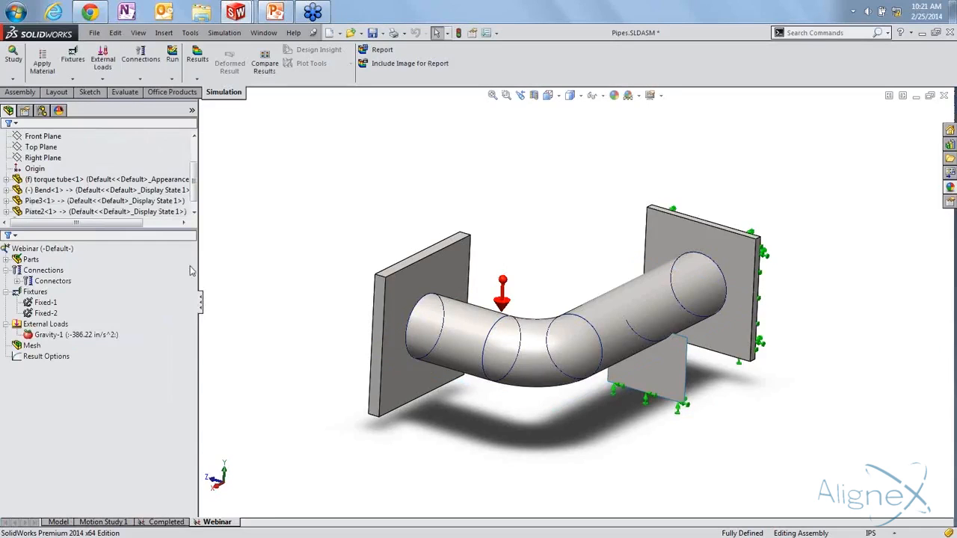
Apply a 100 lbf normal force per item to the thin top face of Plate2
right_click(52, 326)
click(82, 124)
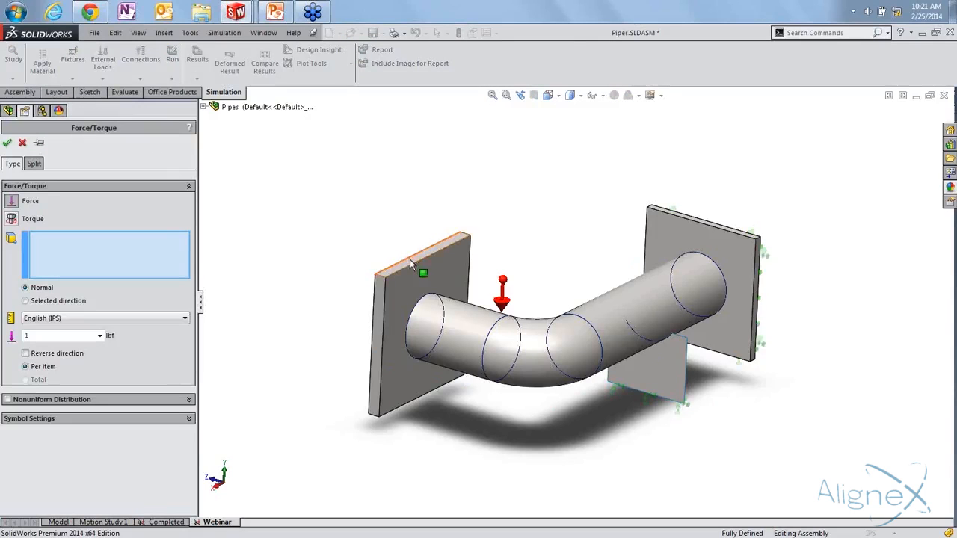
click(411, 262)
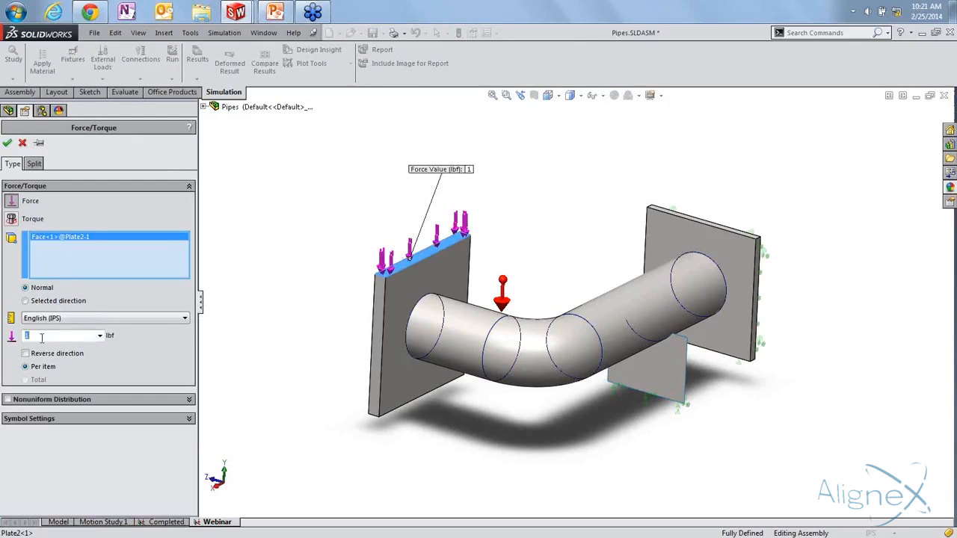
drag(41, 337, 4, 338)
text(100)
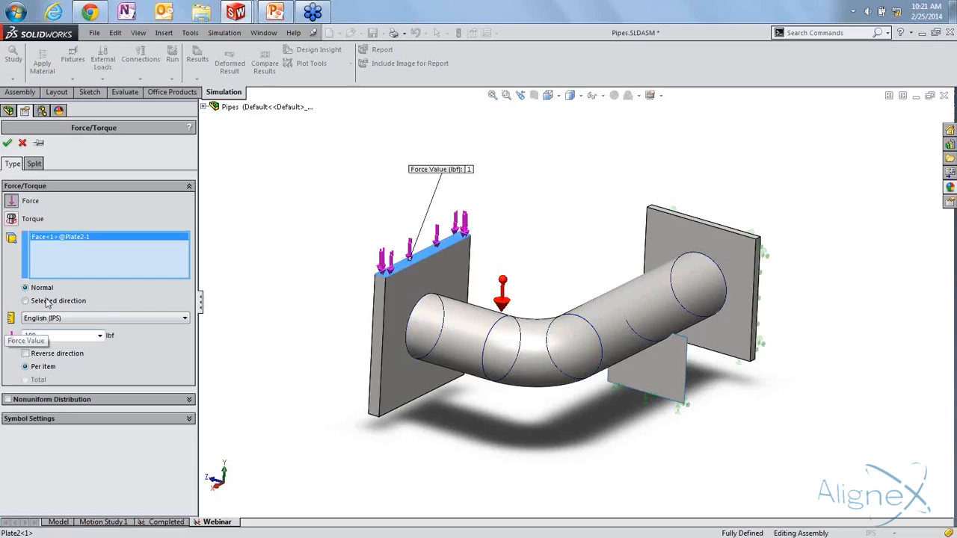
click(8, 143)
Run the static study and inspect the von Mises stress plot of the pipe assembly
mouse_move(280, 405)
middle_down()
mouse_move(269, 364)
mouse_move(255, 383)
mouse_move(263, 396)
middle_up()
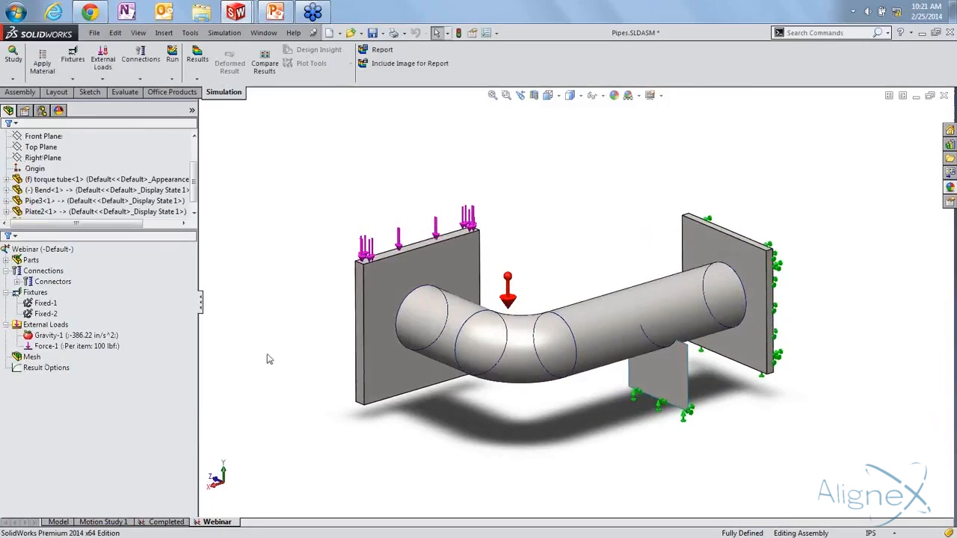
click(171, 54)
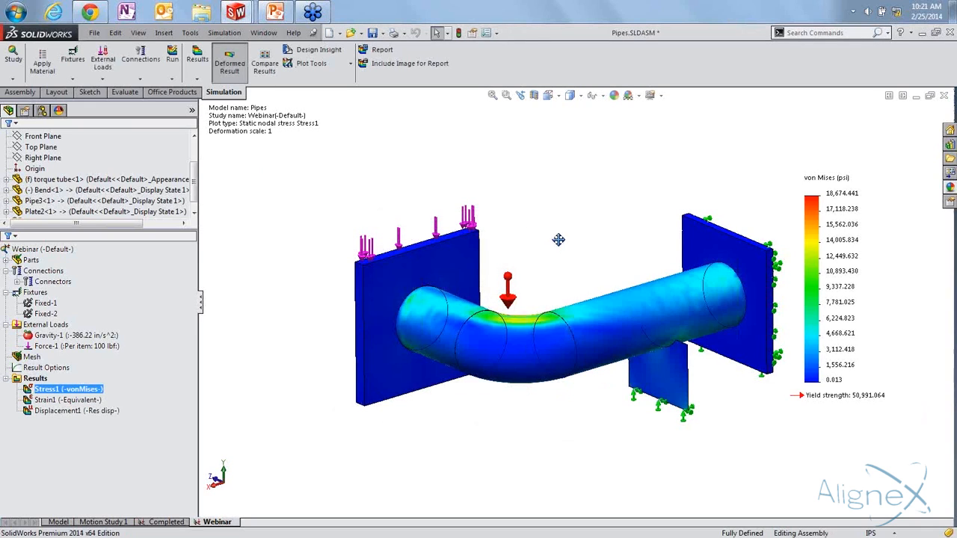
ctrl+middle_drag(560, 242, 505, 251)
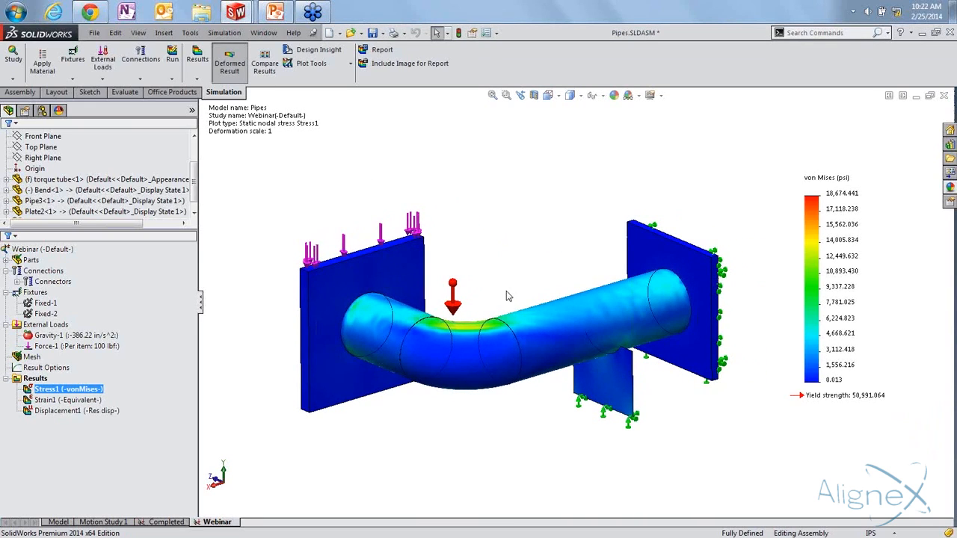
mouse_move(518, 286)
middle_down()
mouse_move(523, 276)
mouse_move(517, 283)
middle_up()
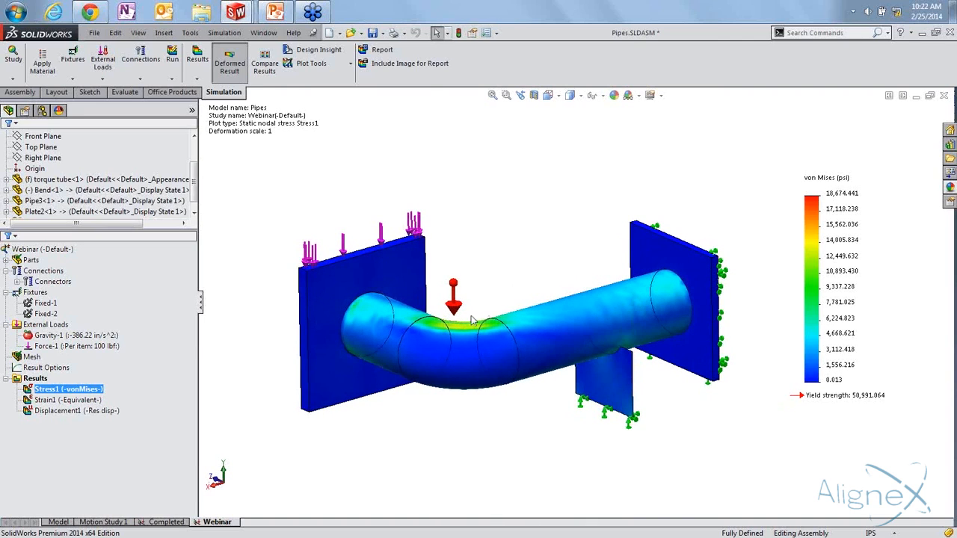
Hide all external load and fixture symbols so only the stress plot is shown on the model
right_click(47, 326)
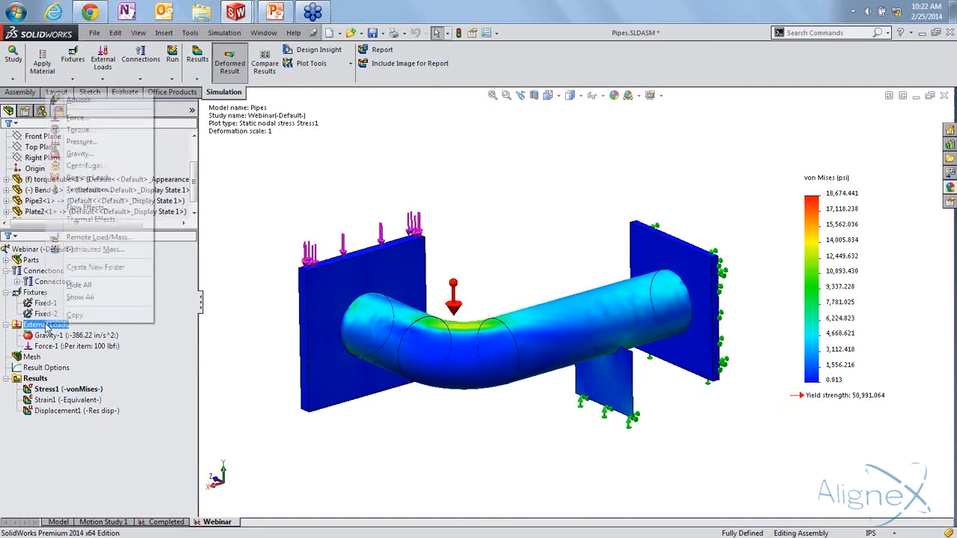
click(85, 286)
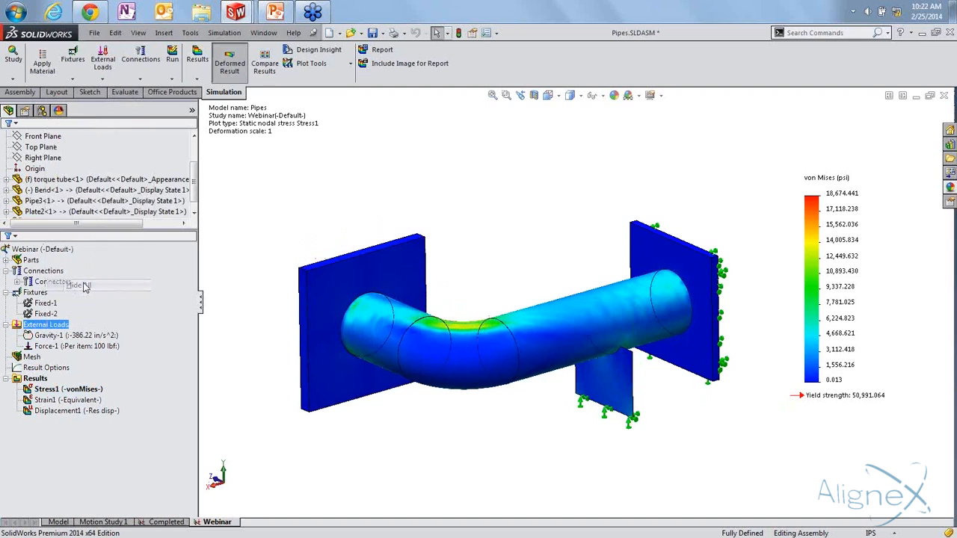
right_click(36, 292)
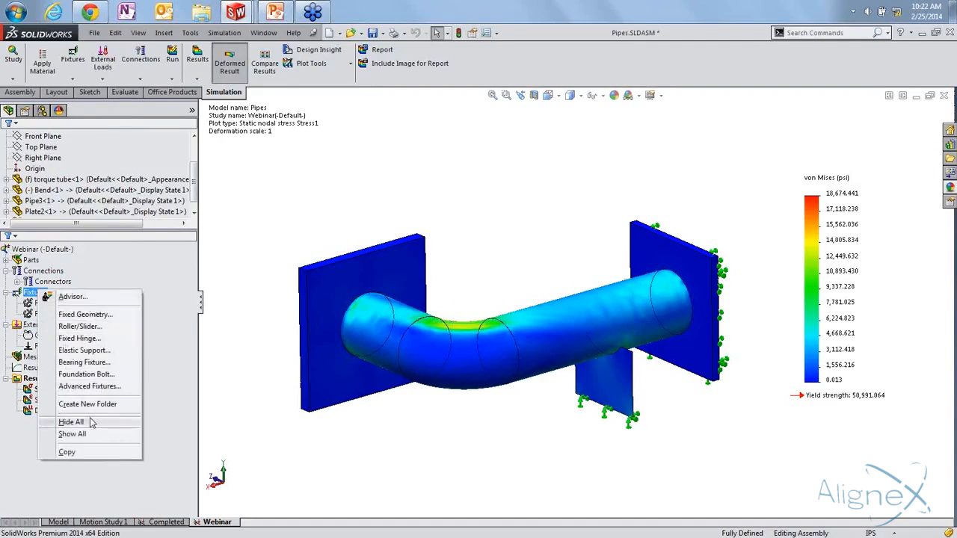
click(72, 423)
mouse_move(423, 465)
middle_down()
mouse_move(436, 444)
mouse_move(427, 467)
middle_up()
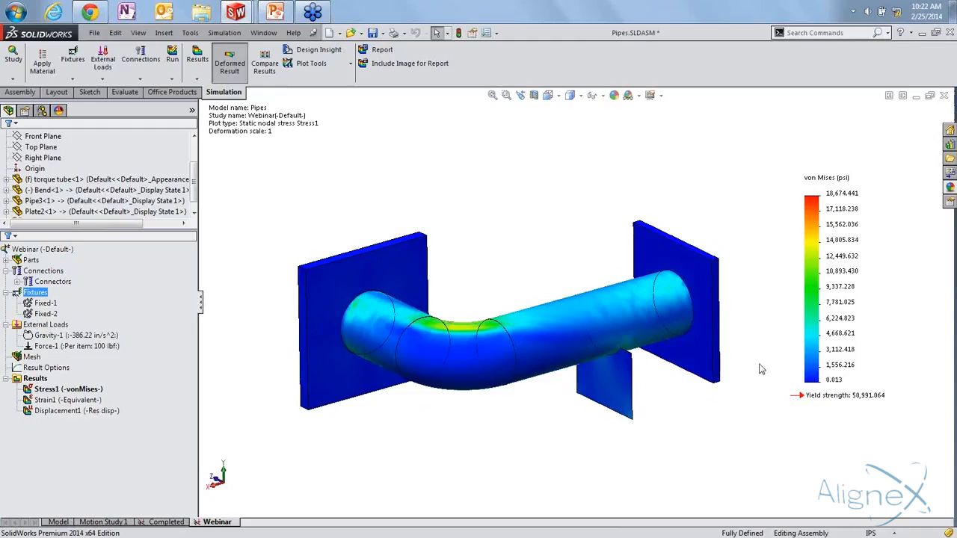
Define a weld check plot with the title text "Weld Sizing", associated with the *Top view orientation
right_click(36, 378)
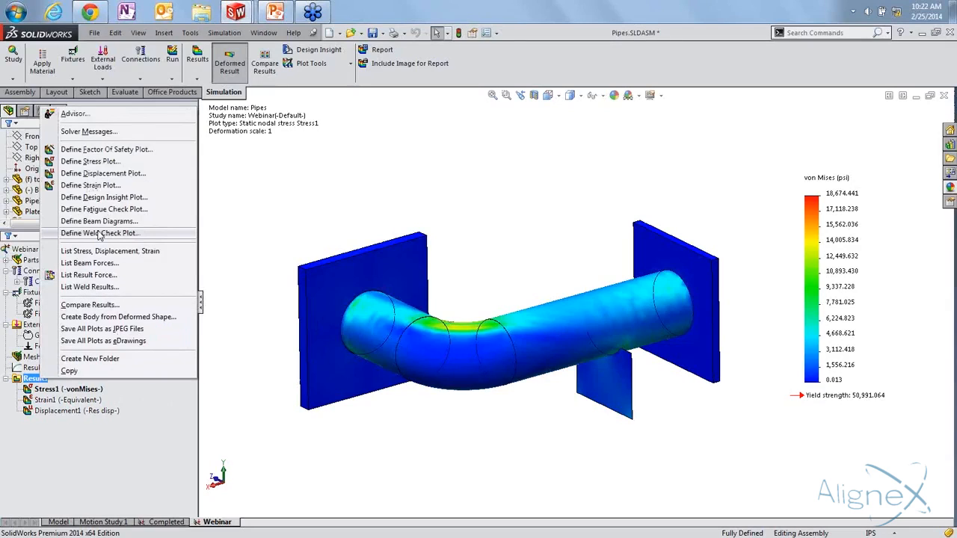
click(99, 233)
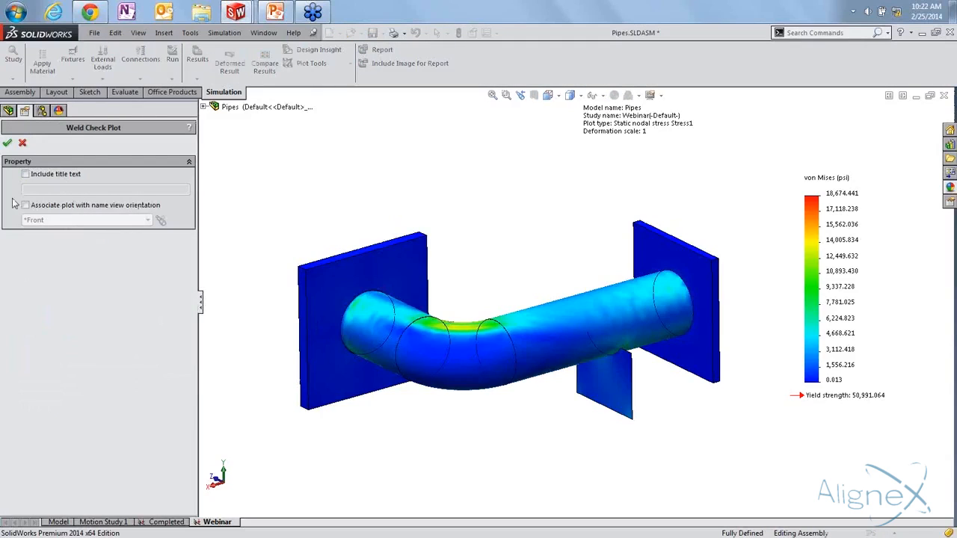
click(27, 176)
click(48, 191)
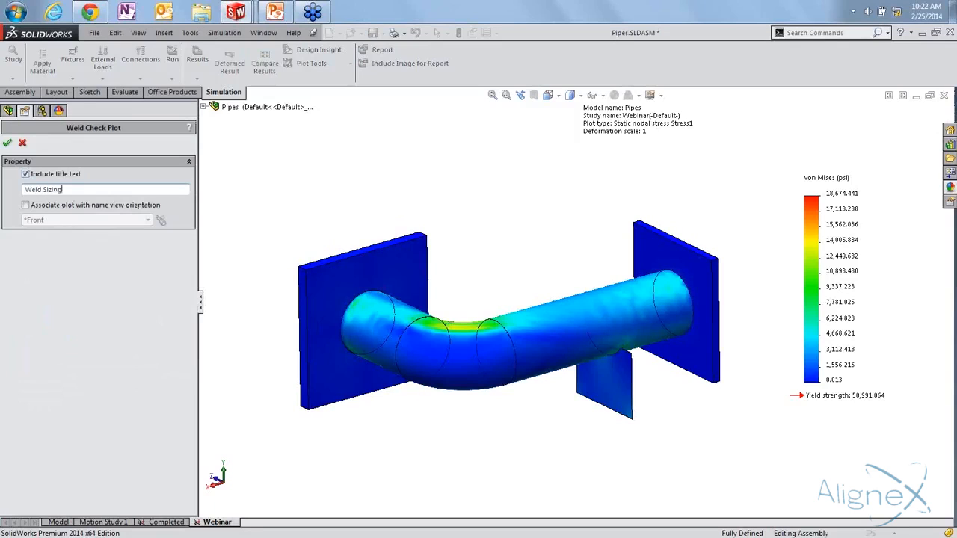
click(27, 207)
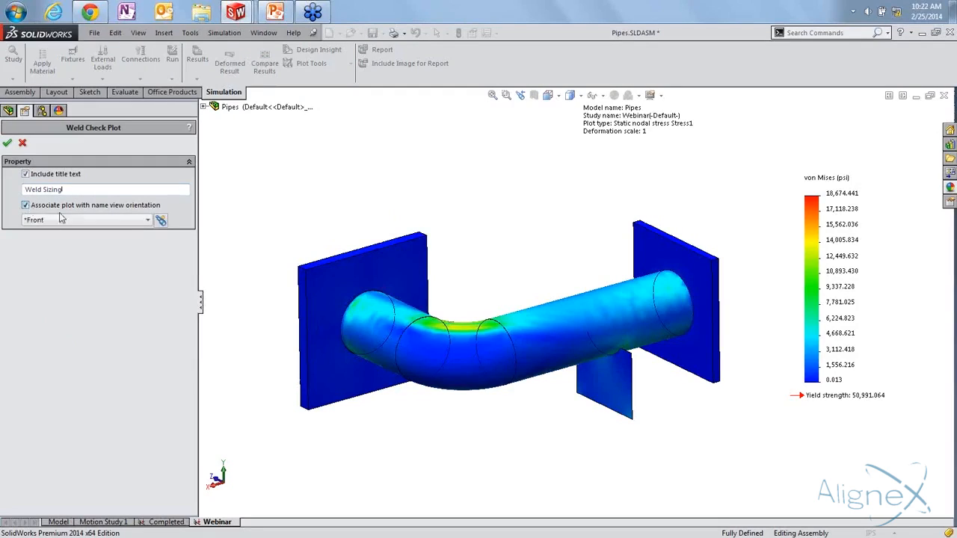
click(147, 221)
click(95, 269)
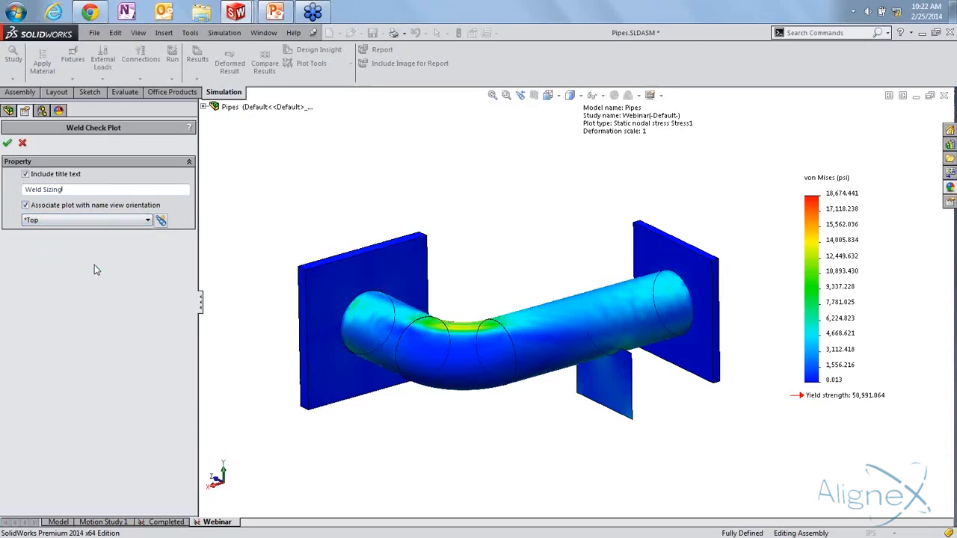
click(8, 145)
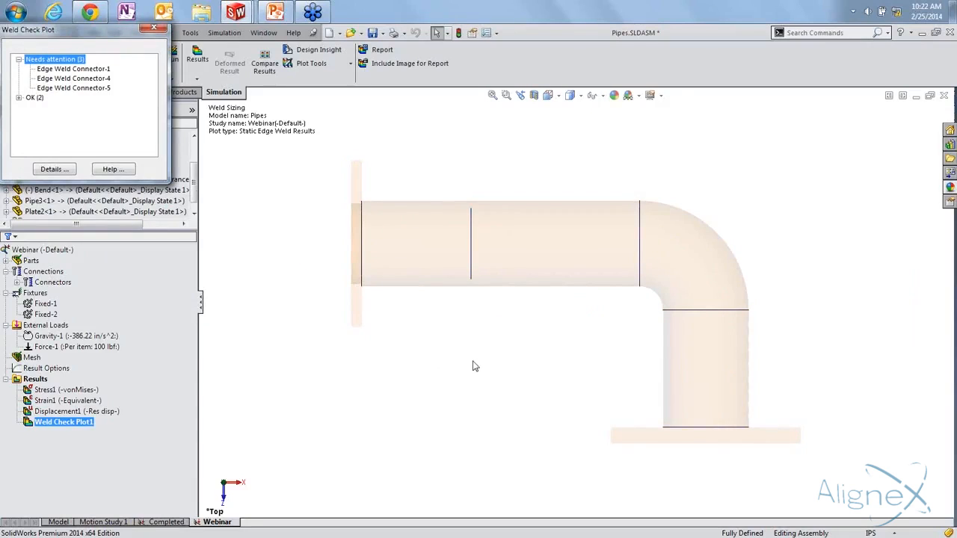
Compare the calculated and estimated weld sizes of Edge Weld Connectors 1, 4 and 5 in the weld check plot, moving callouts clear of the model
click(19, 98)
click(73, 68)
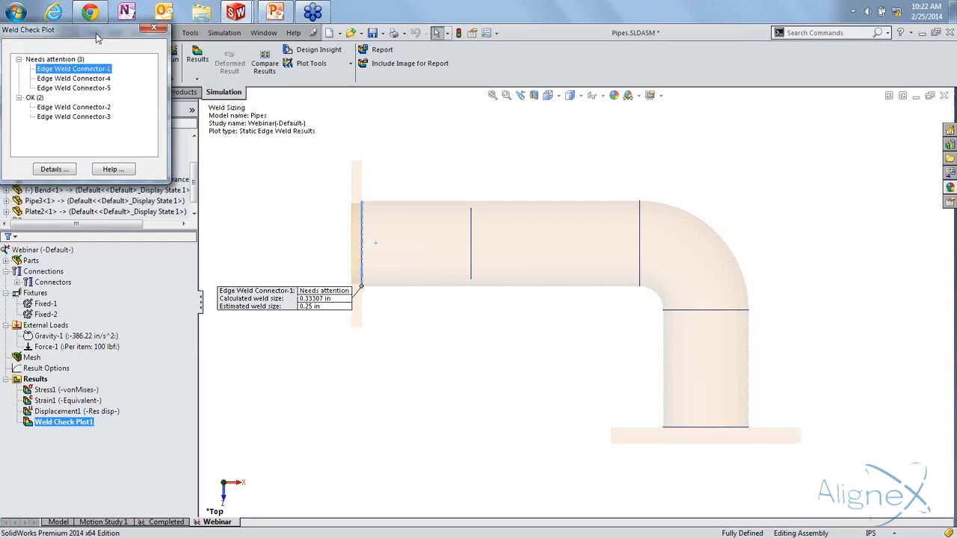
drag(97, 33, 125, 94)
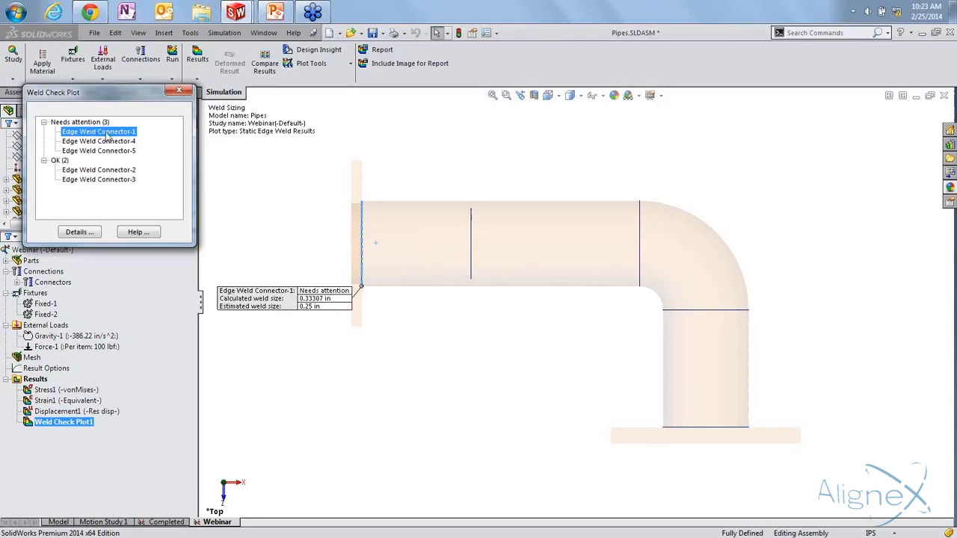
drag(262, 299, 251, 234)
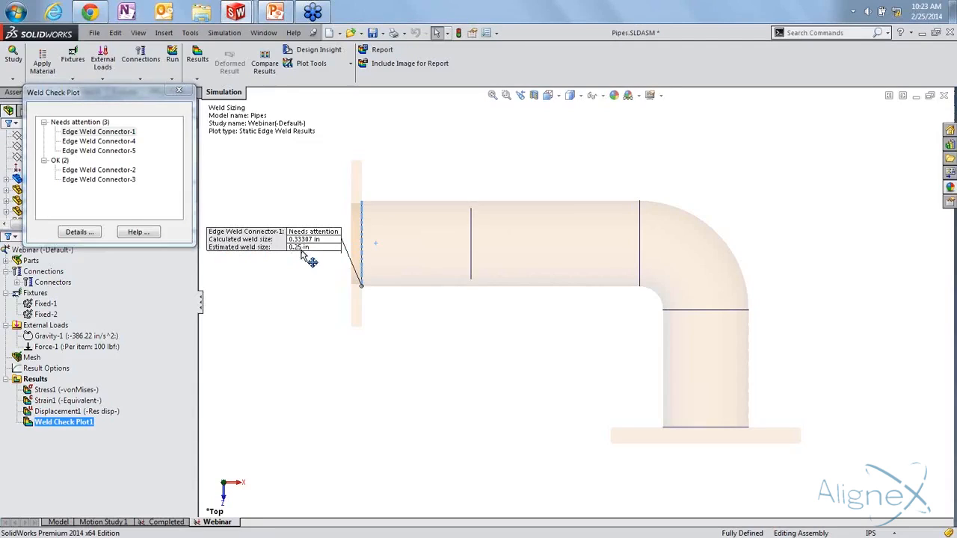
click(98, 142)
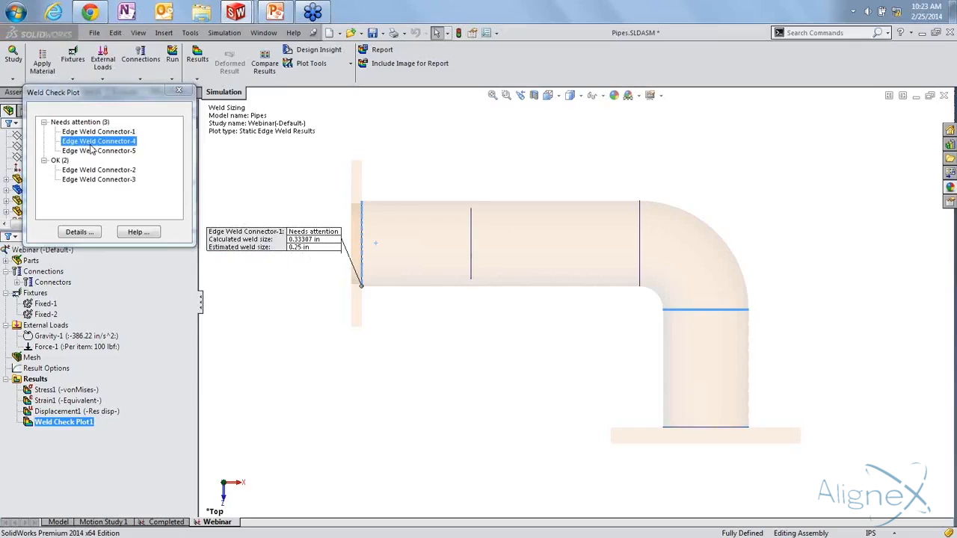
drag(580, 294, 524, 338)
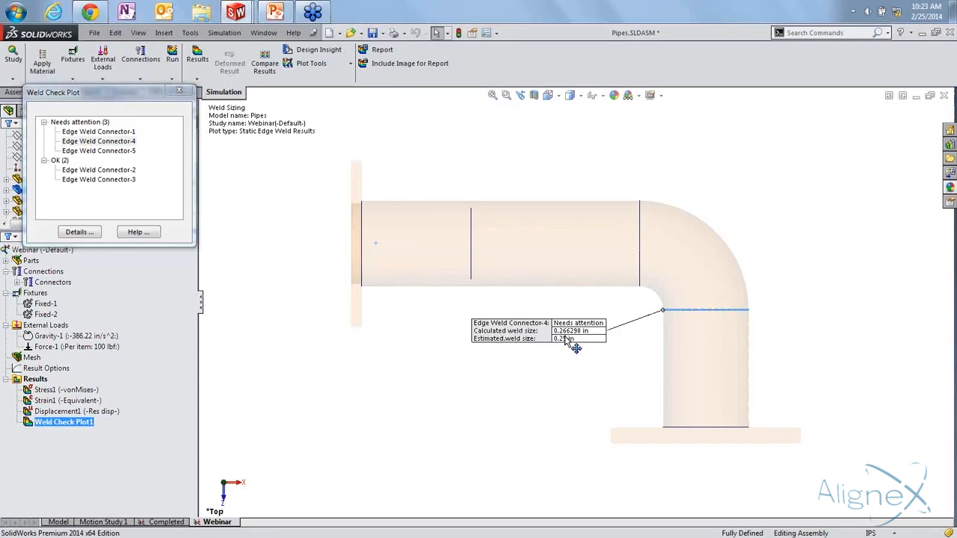
click(112, 150)
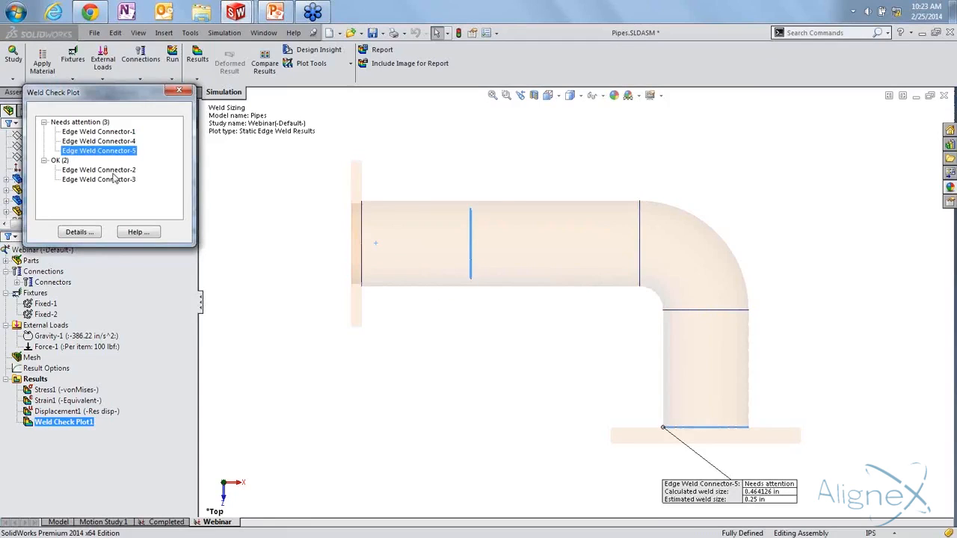
Compare the calculated and estimated weld sizes of Edge Weld Connectors 2 and 3, repositioning their callouts
click(114, 171)
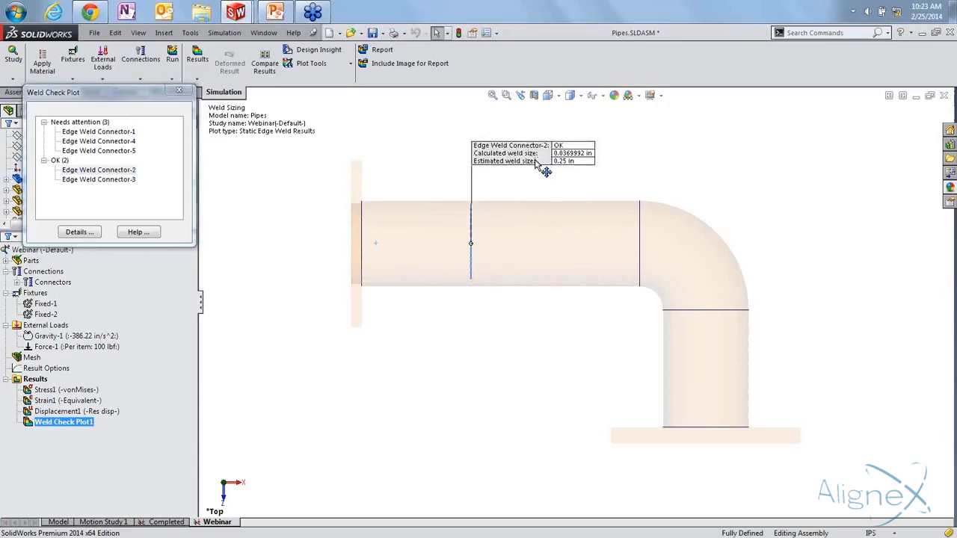
drag(533, 147, 535, 154)
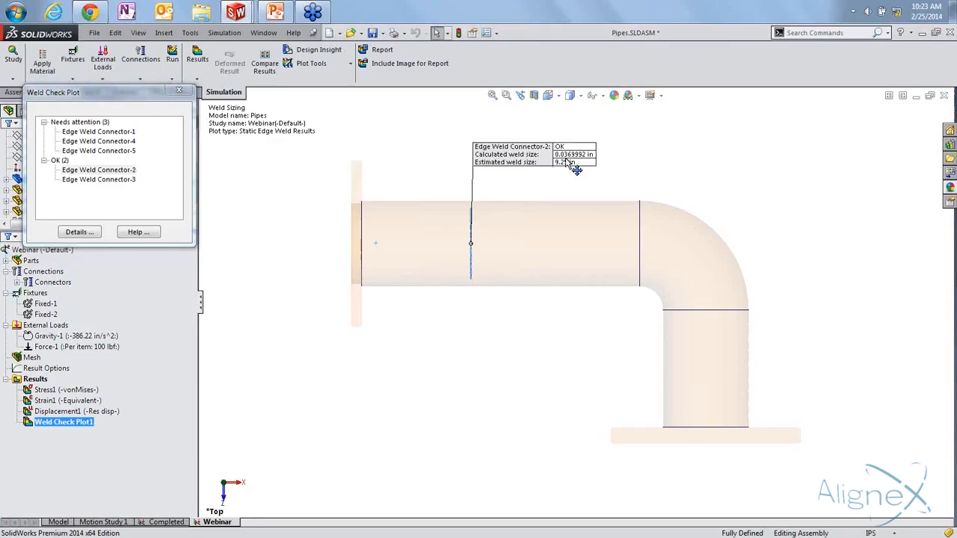
click(129, 180)
drag(726, 193, 577, 348)
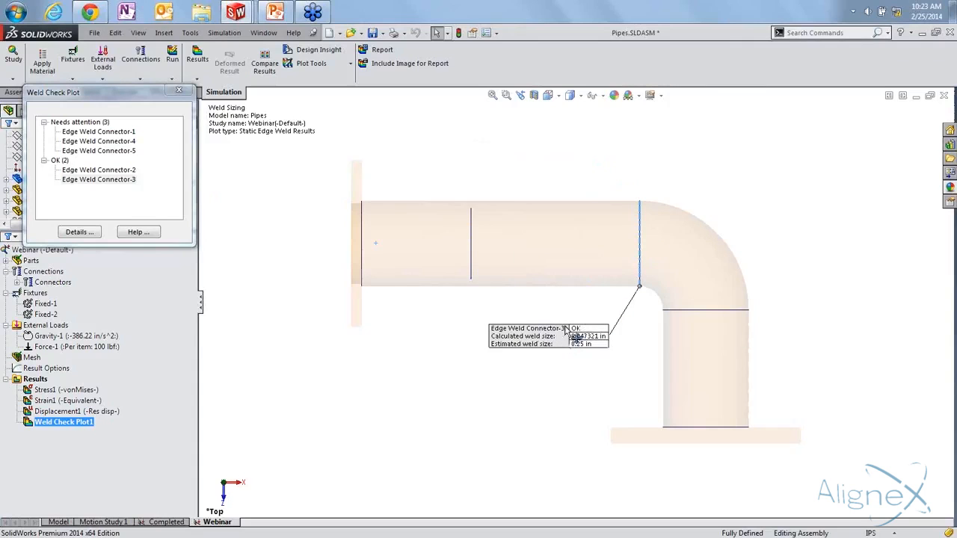
Open the detailed edge weld results for Edge Weld Connector-1 and widen the table to show its mean values
click(77, 232)
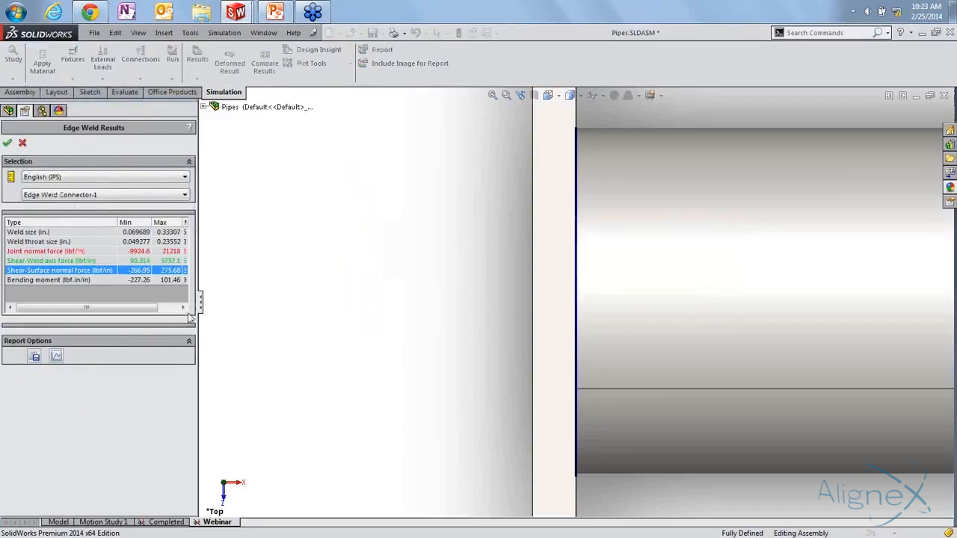
drag(212, 306, 266, 299)
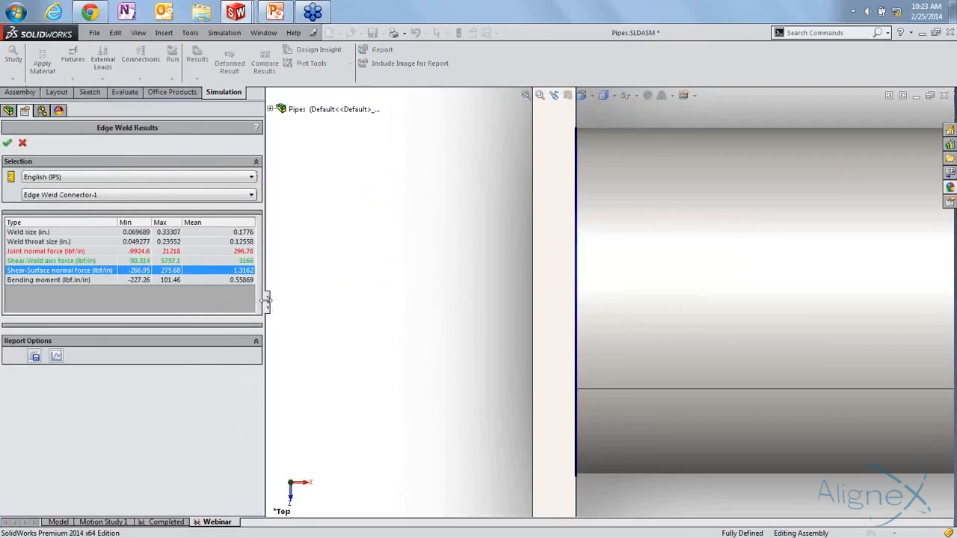
double_click(182, 219)
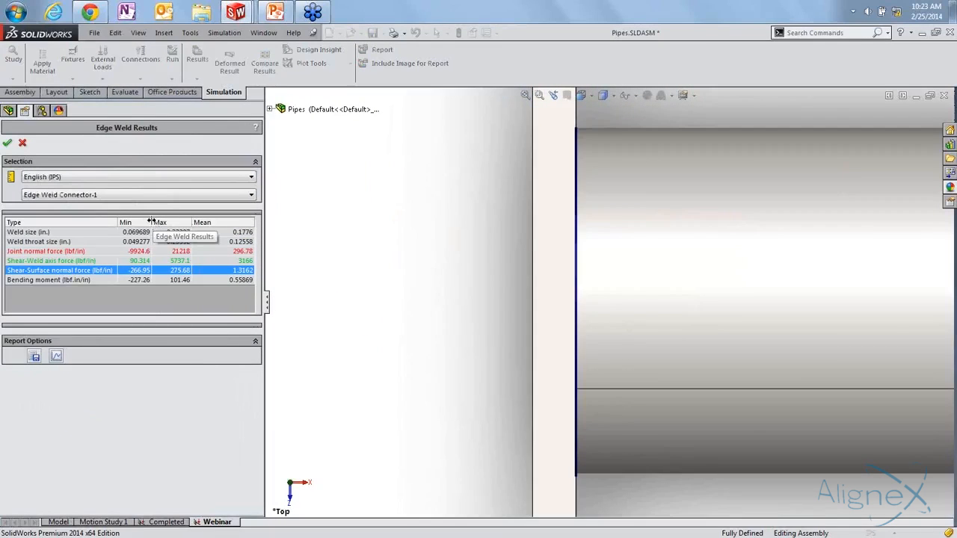
drag(152, 222, 160, 223)
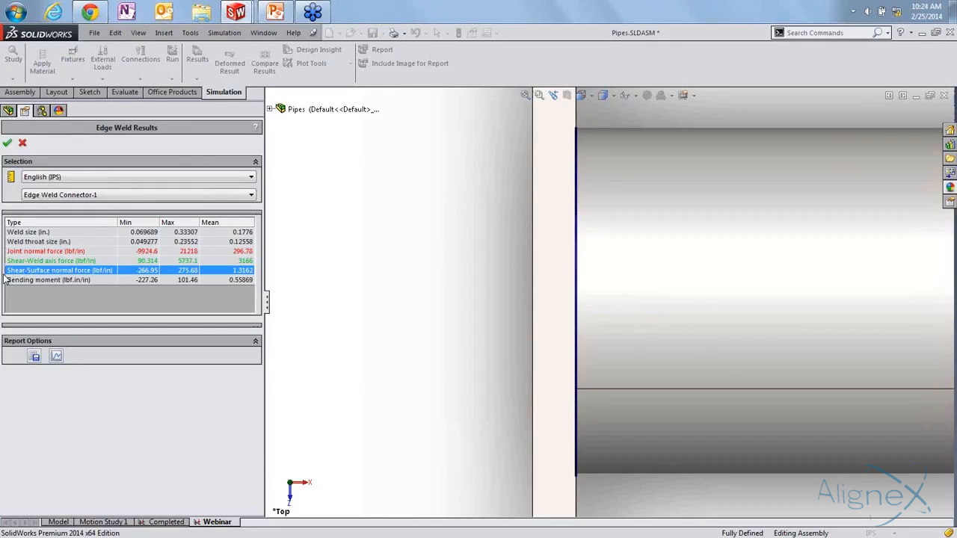
Switch to the PowerPoint slide "Calculated Weld Forces" to review the force directions, and return to the SolidWorks edge weld results
click(285, 16)
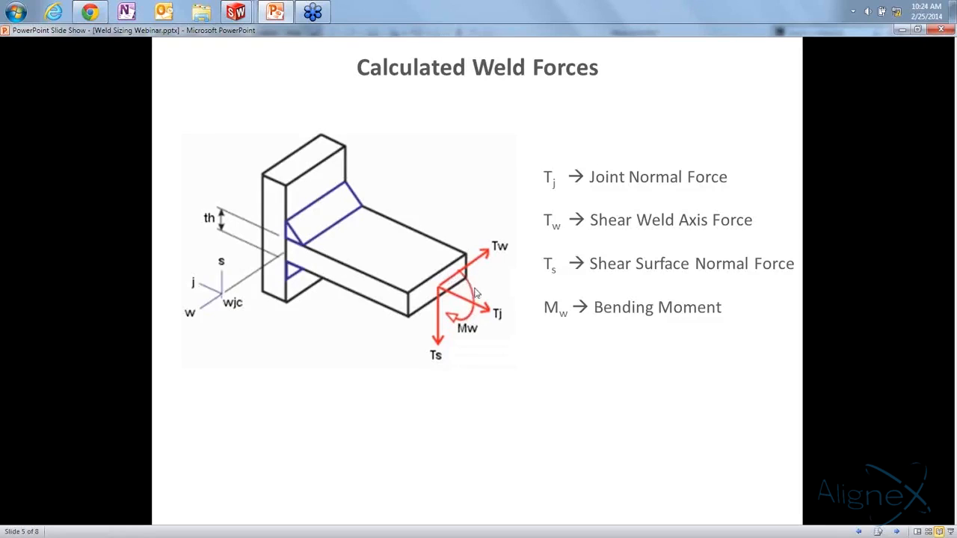
mouse_move(235, 12)
click(166, 97)
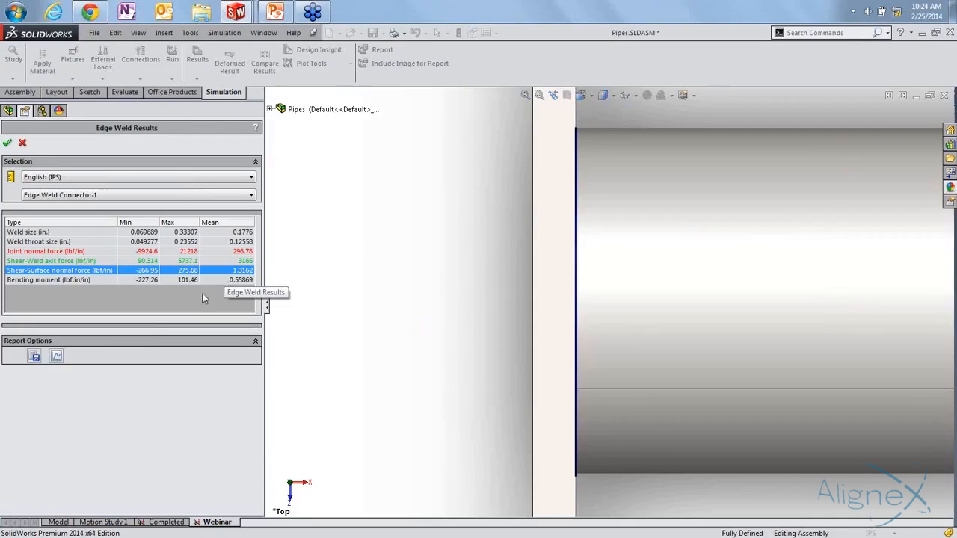
Export the Edge Weld Connector-1 results to the Desktop as the Excel file Webinar-Edge Weld Connector-1.csv
click(34, 357)
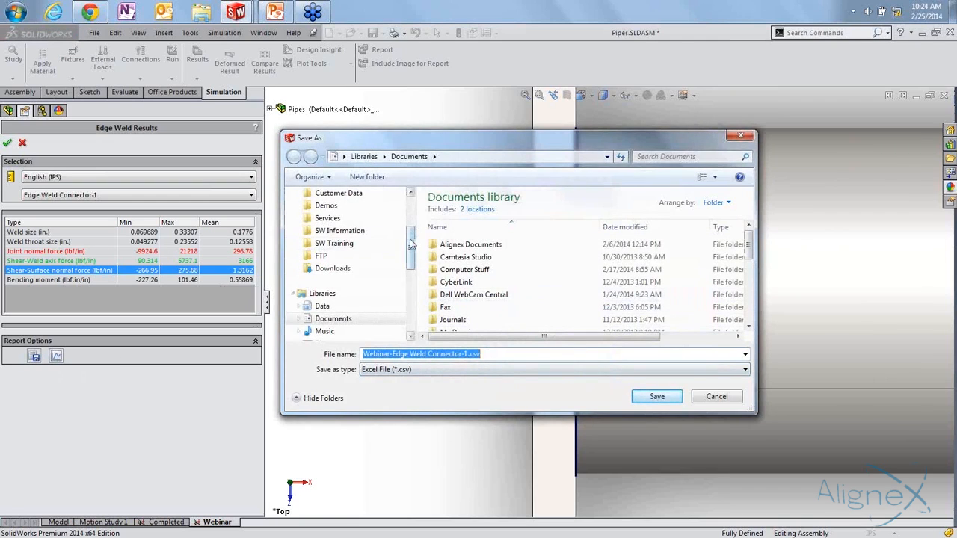
drag(410, 247, 410, 215)
click(328, 212)
click(656, 397)
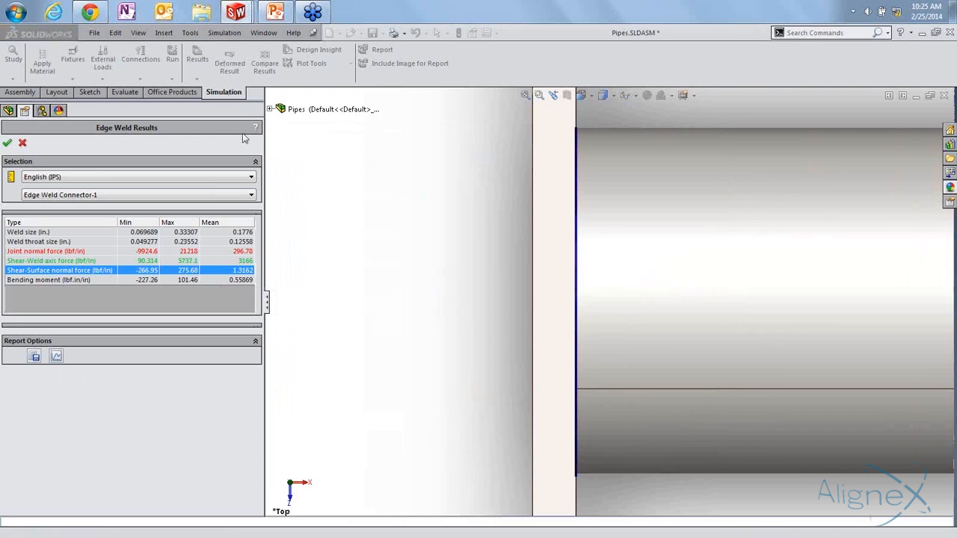
Switch to Windows Explorer, review Webinar-Edge Weld Connector-1.csv from the Desktop in Excel, and return to the edge weld results
click(200, 11)
click(75, 123)
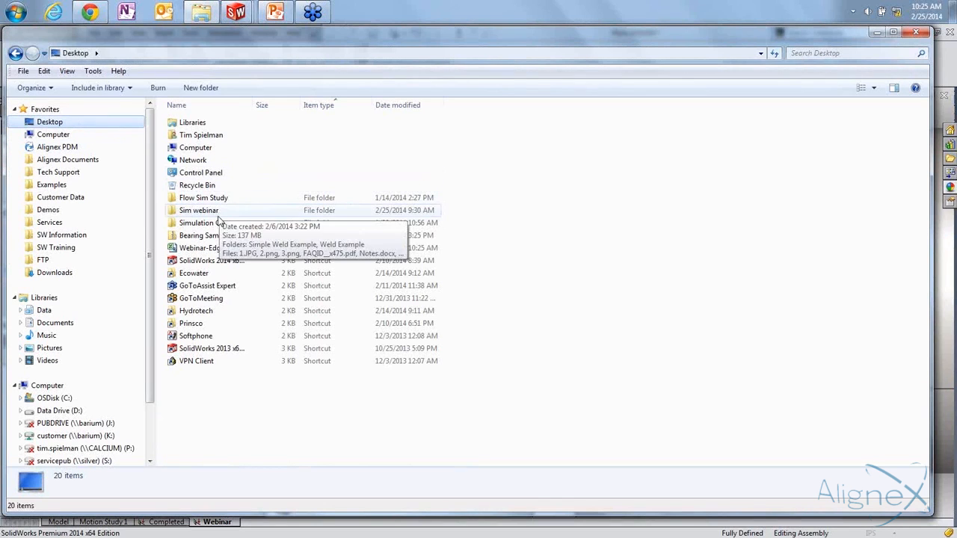
click(217, 251)
double_click(216, 252)
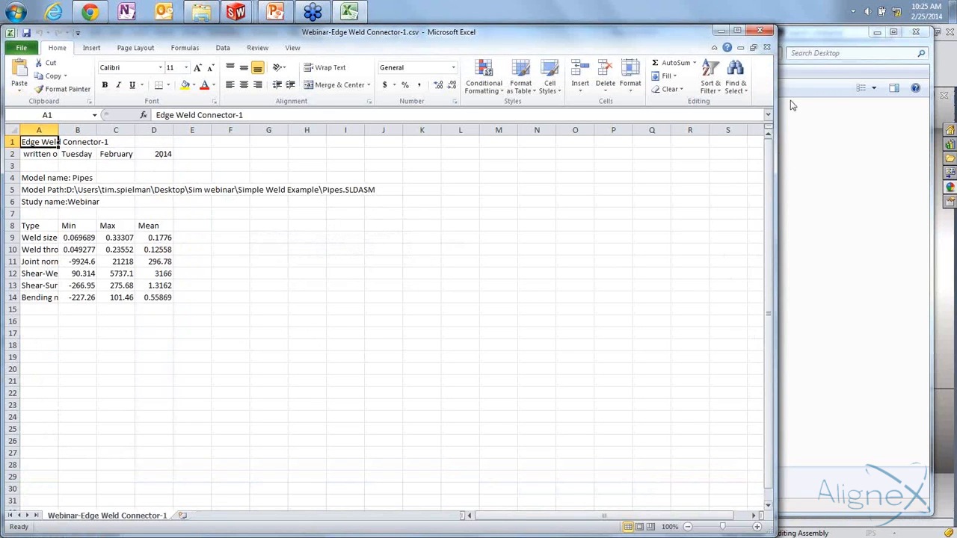
click(760, 31)
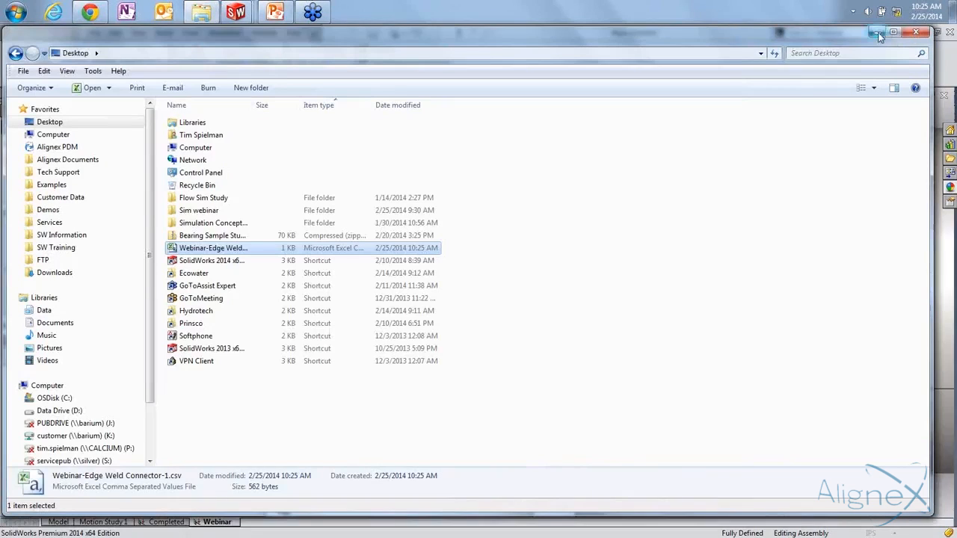
click(878, 33)
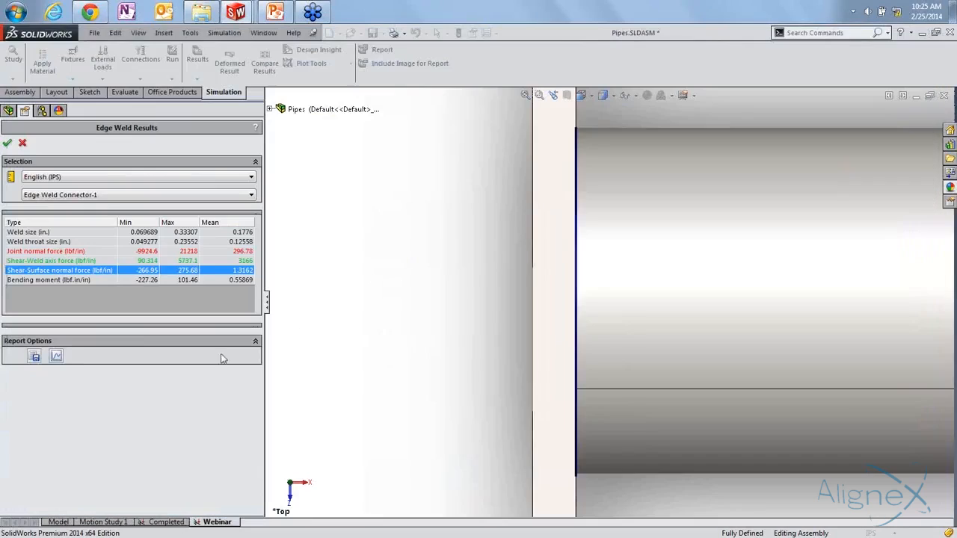
Examine an enlarged graph of weld size and throat size along the seam of Edge Weld Connector-1, and close it
click(57, 356)
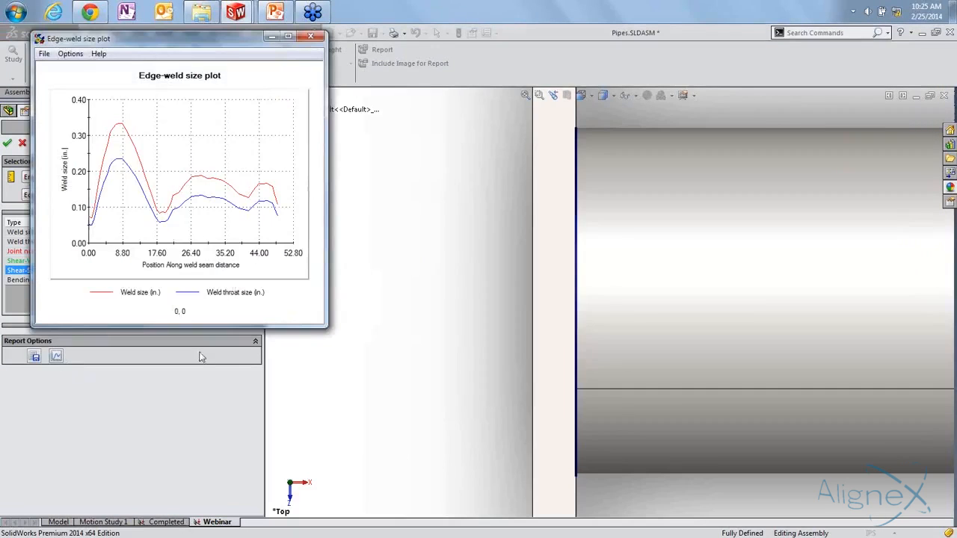
drag(327, 326, 703, 451)
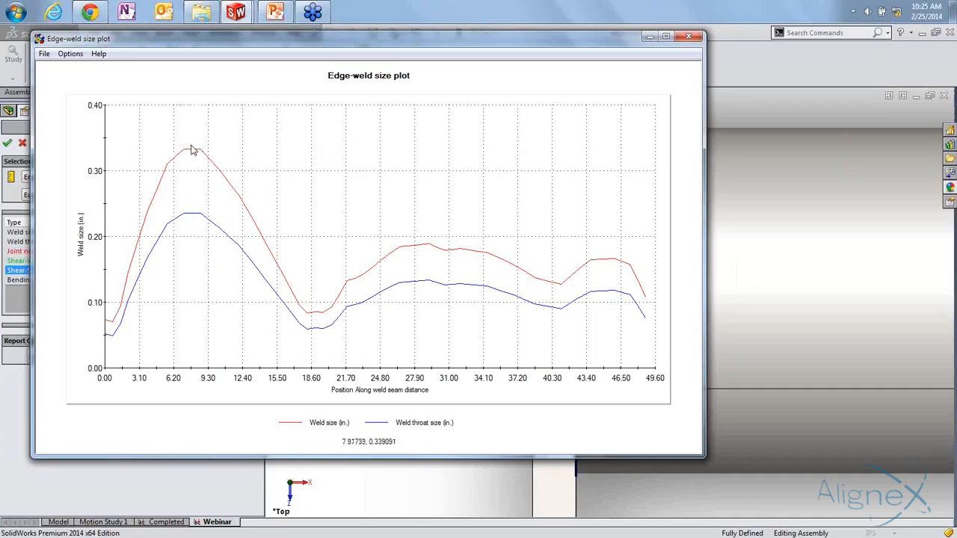
click(689, 36)
Leave the edge weld results and inspect the color-coded welds of the weld check plot on the pipe assembly
scroll(547, 242, up, 10)
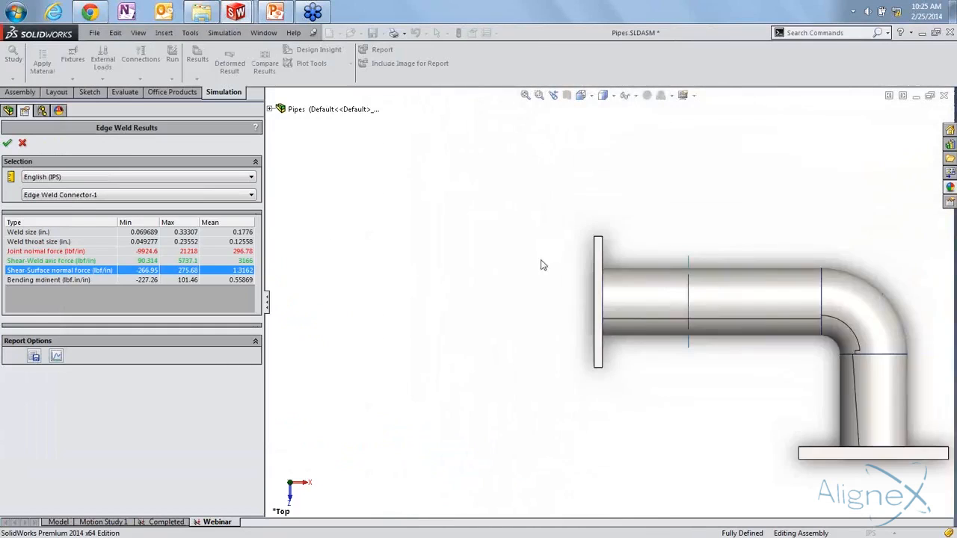
middle_drag(692, 419, 538, 329)
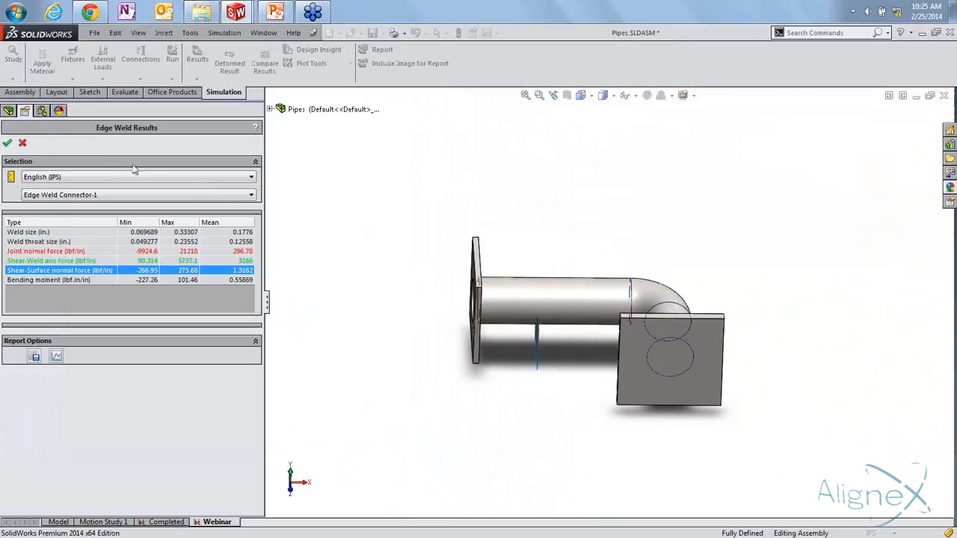
click(23, 144)
middle_drag(465, 414, 518, 383)
scroll(628, 341, down, 5)
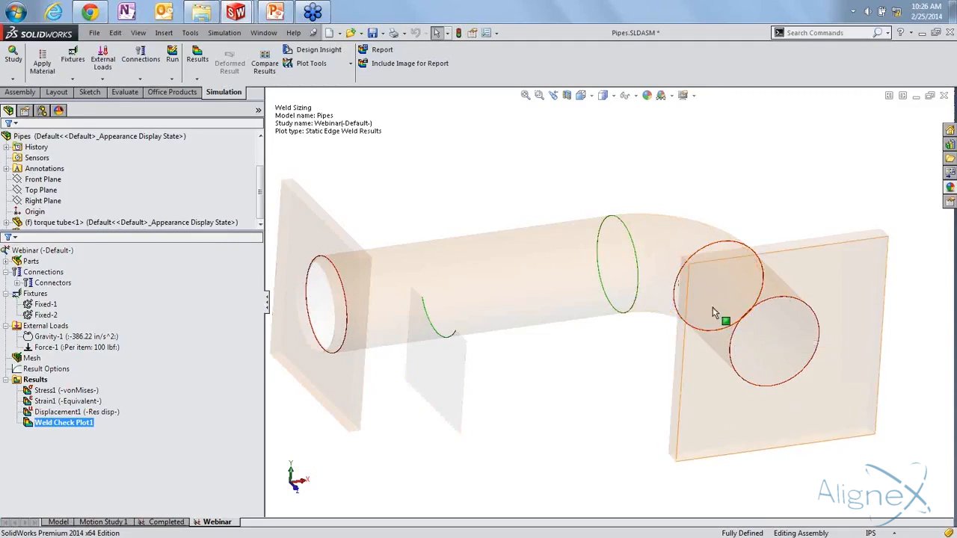
middle_drag(620, 400, 611, 411)
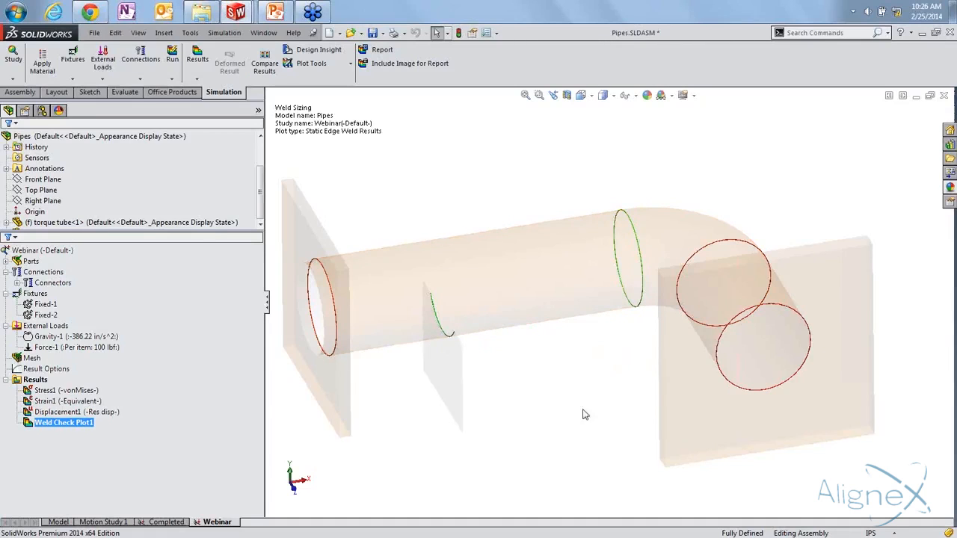
middle_drag(586, 415, 593, 415)
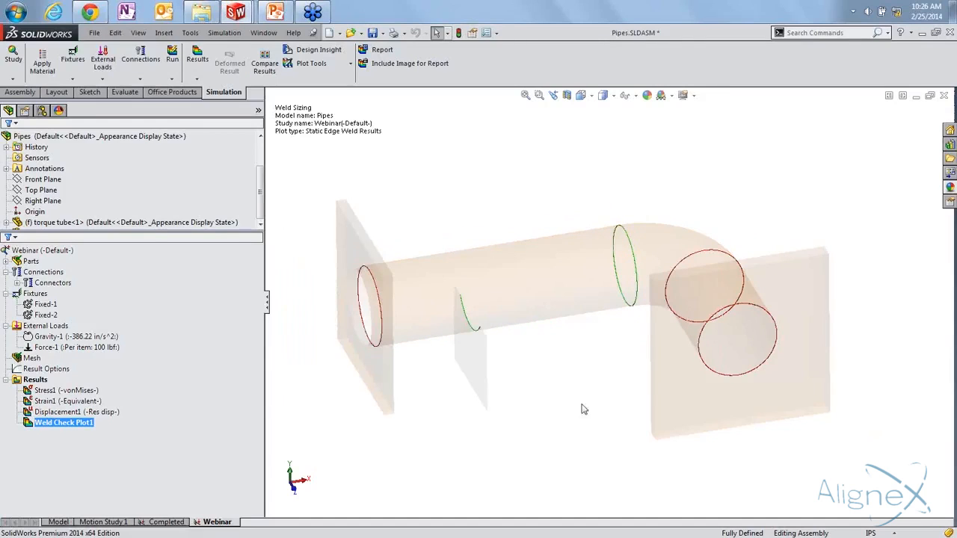
Switch to the open assembly 395-4559.SLDASM
click(263, 33)
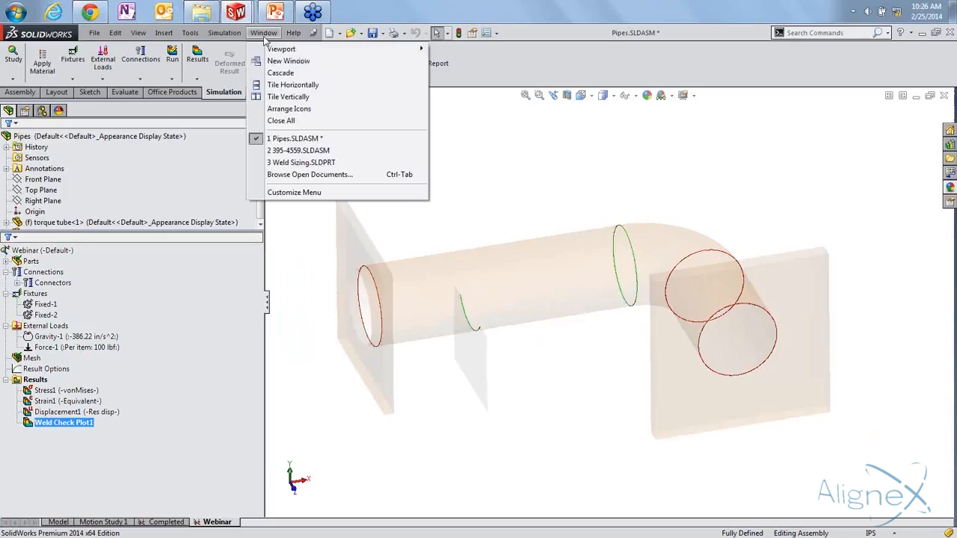
click(299, 150)
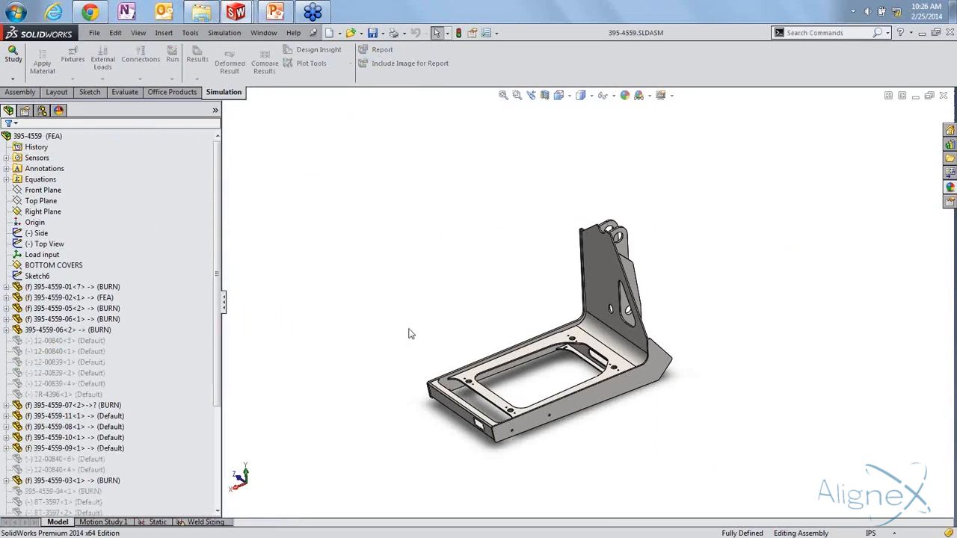
middle_drag(408, 335, 444, 326)
scroll(453, 307, down, 1)
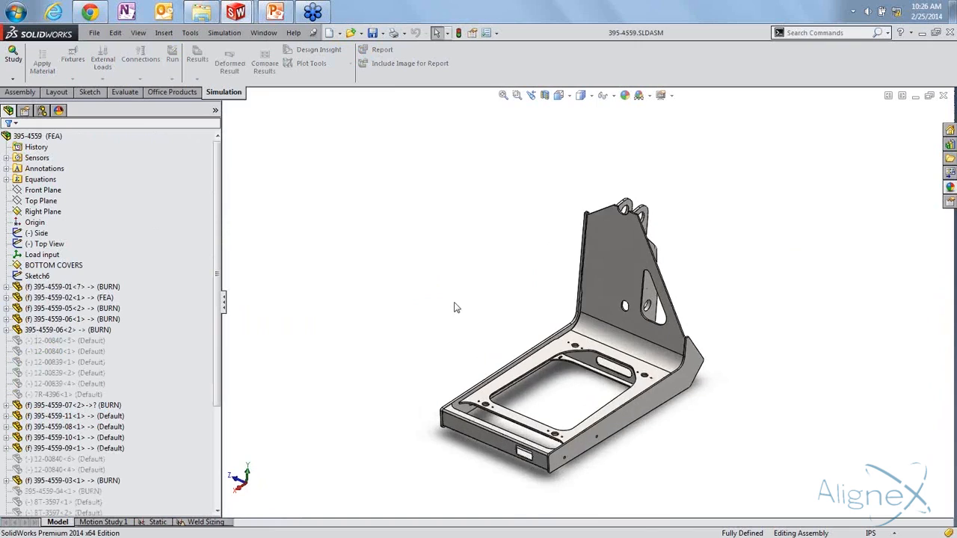
scroll(481, 277, down, 3)
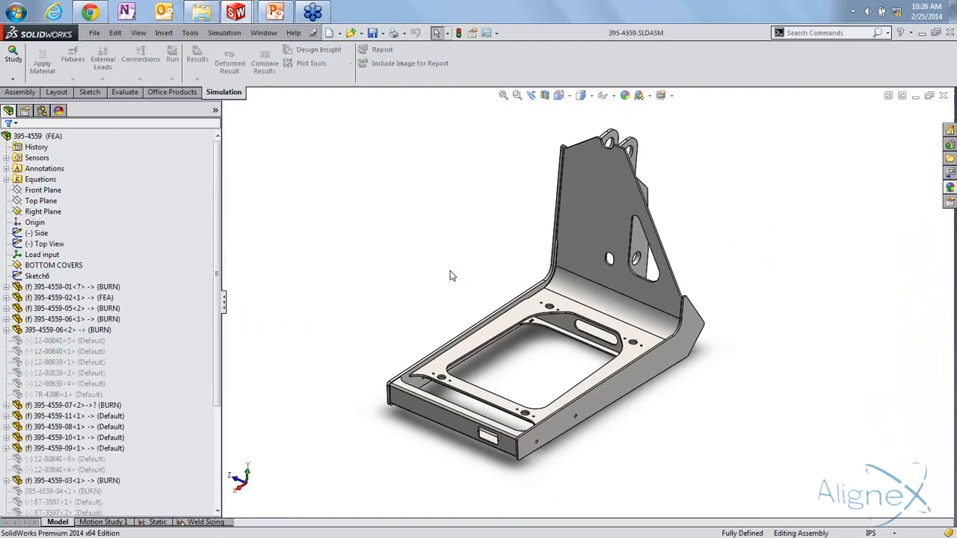
Examine the welded frame's base, upright plate and rear lugs from the front and the back
middle_drag(455, 289, 605, 249)
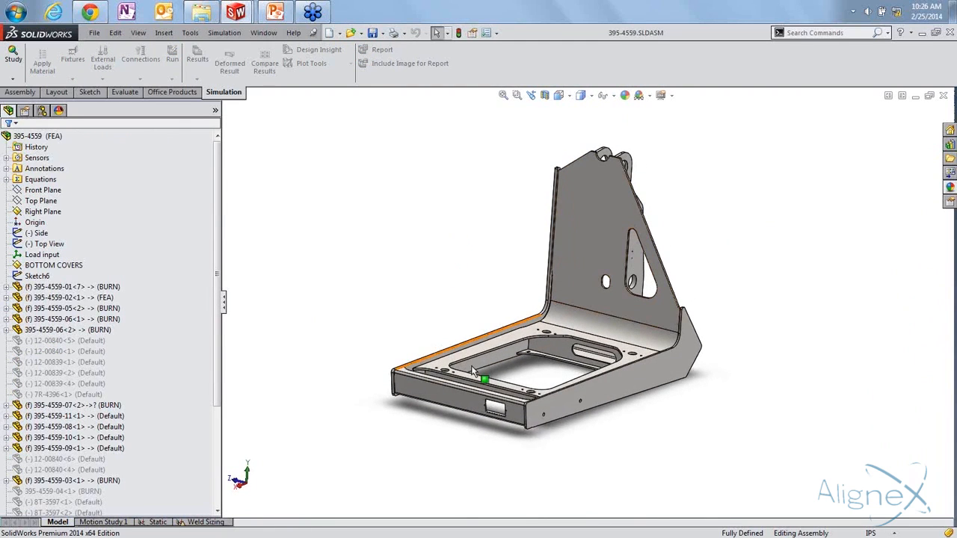
middle_drag(677, 374, 675, 346)
scroll(667, 355, down, 3)
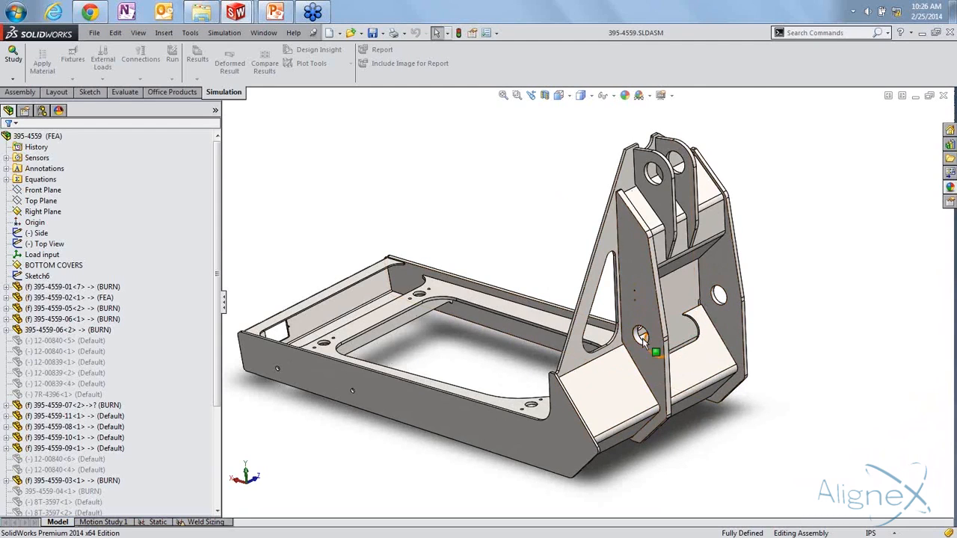
middle_drag(499, 356, 714, 240)
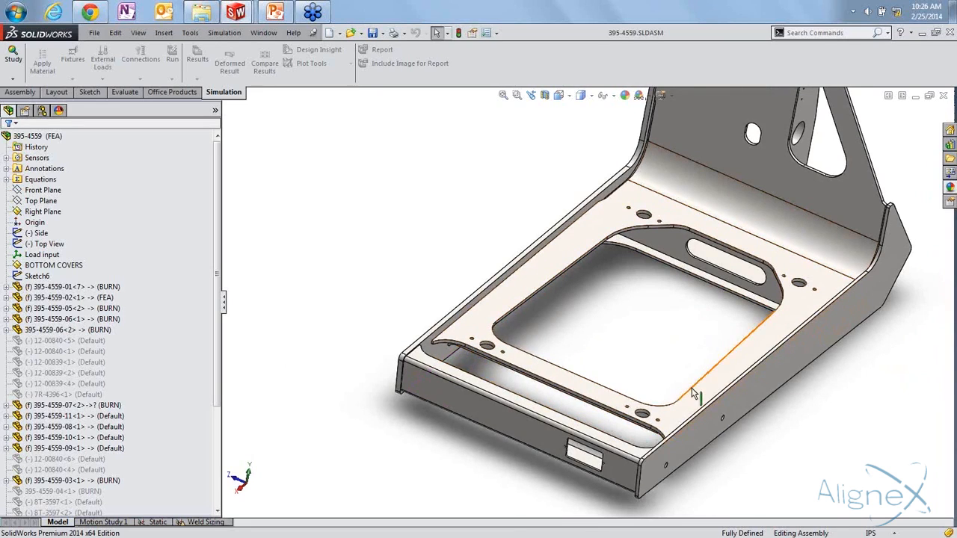
scroll(657, 386, up, 4)
middle_drag(670, 379, 671, 341)
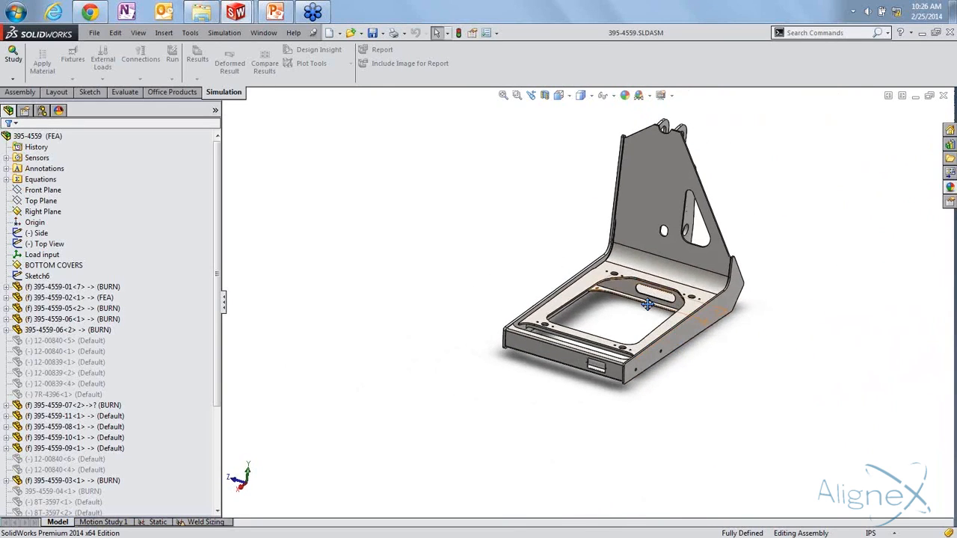
ctrl+middle_drag(651, 294, 597, 347)
scroll(596, 347, down, 2)
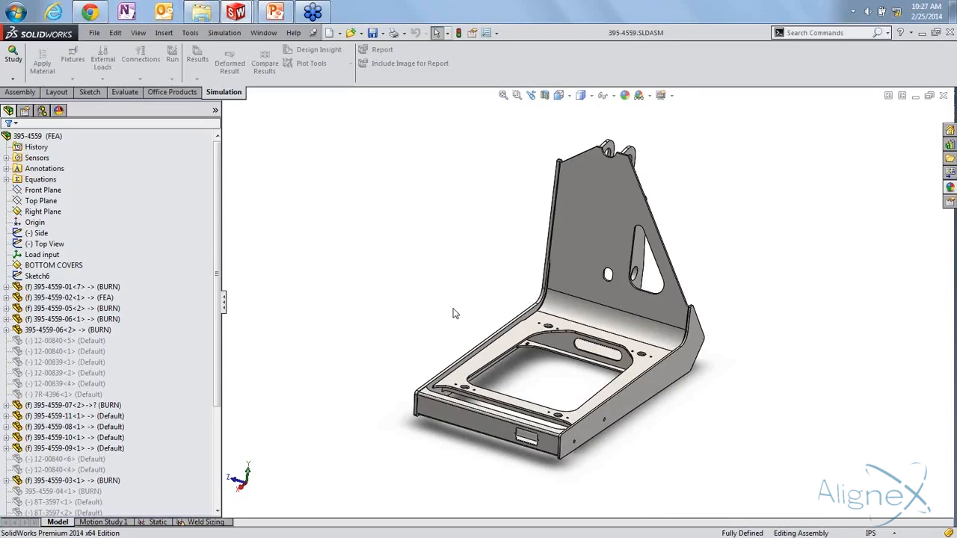
middle_drag(453, 314, 455, 298)
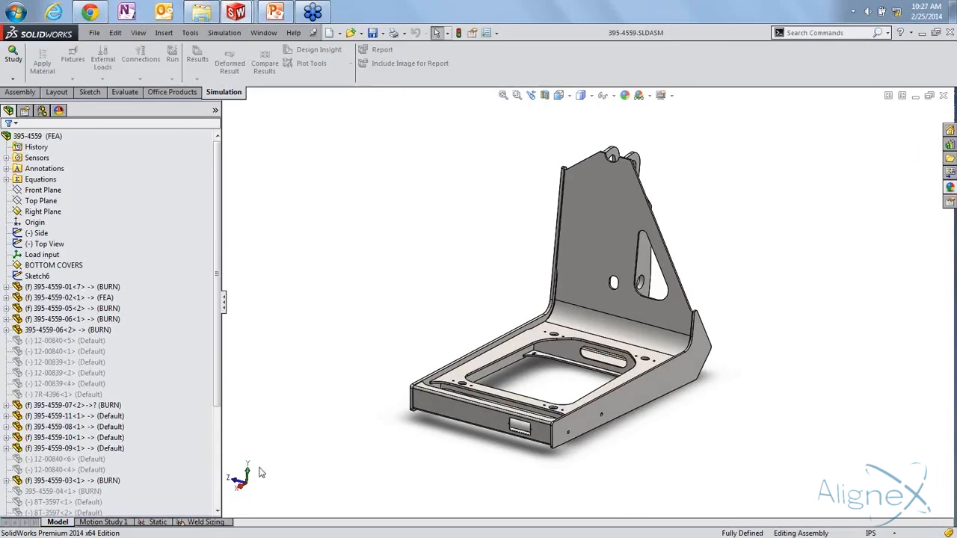
click(158, 522)
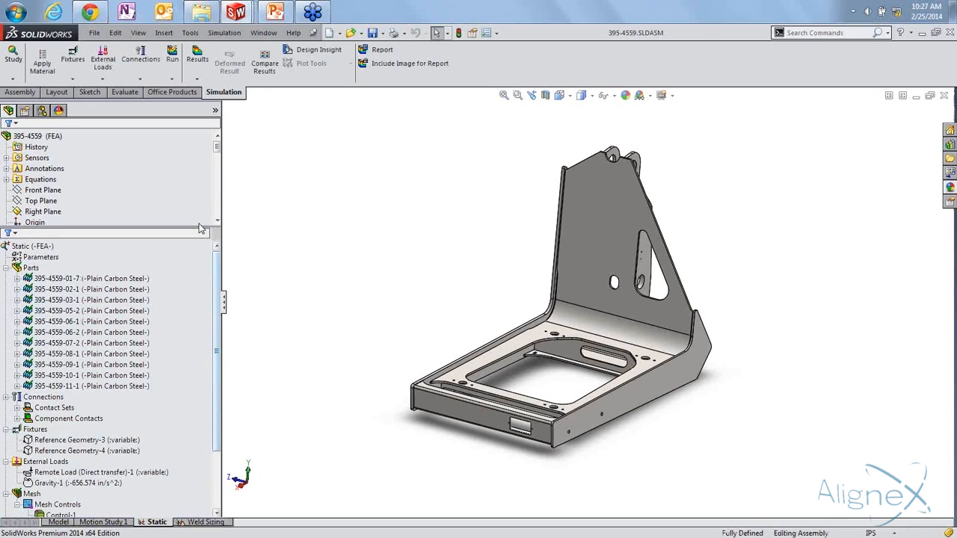
drag(200, 225, 199, 192)
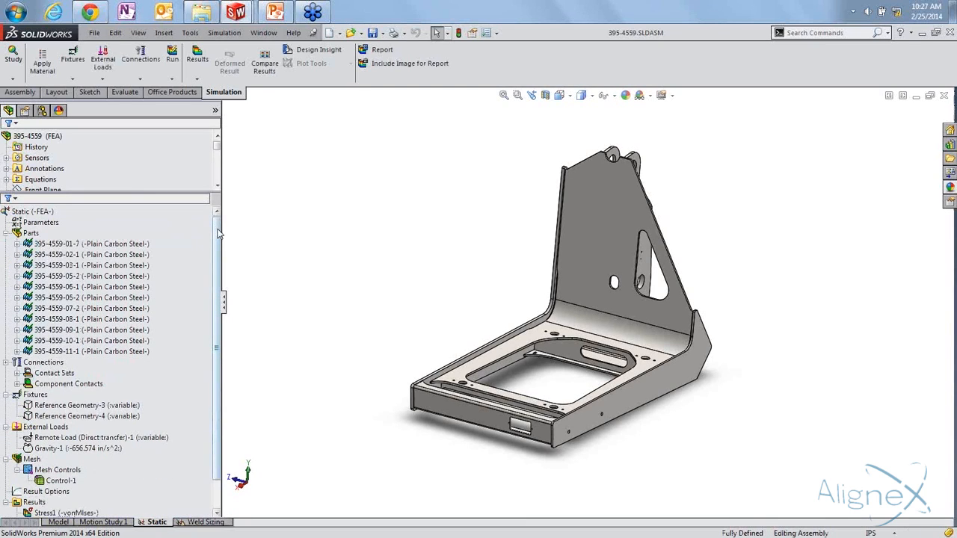
click(85, 246)
shift+click(65, 351)
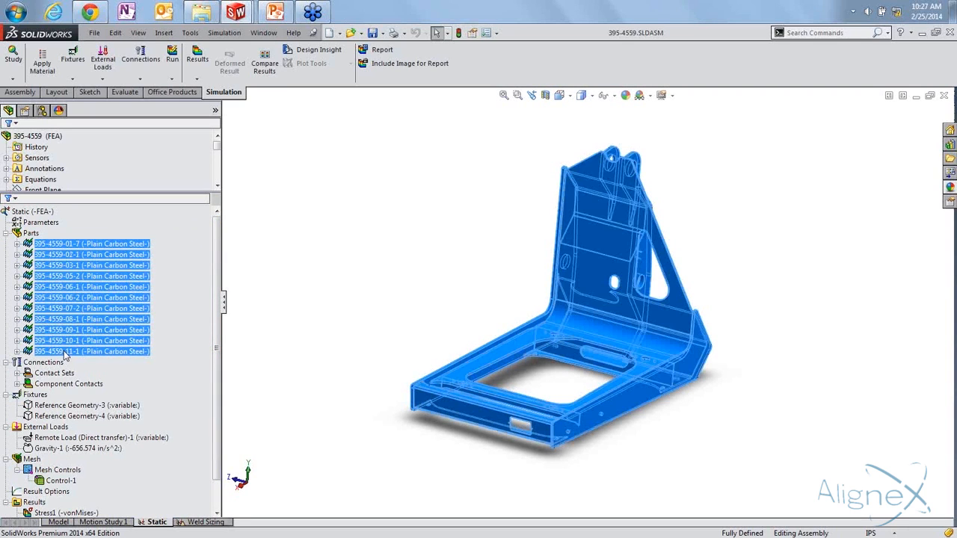
click(253, 294)
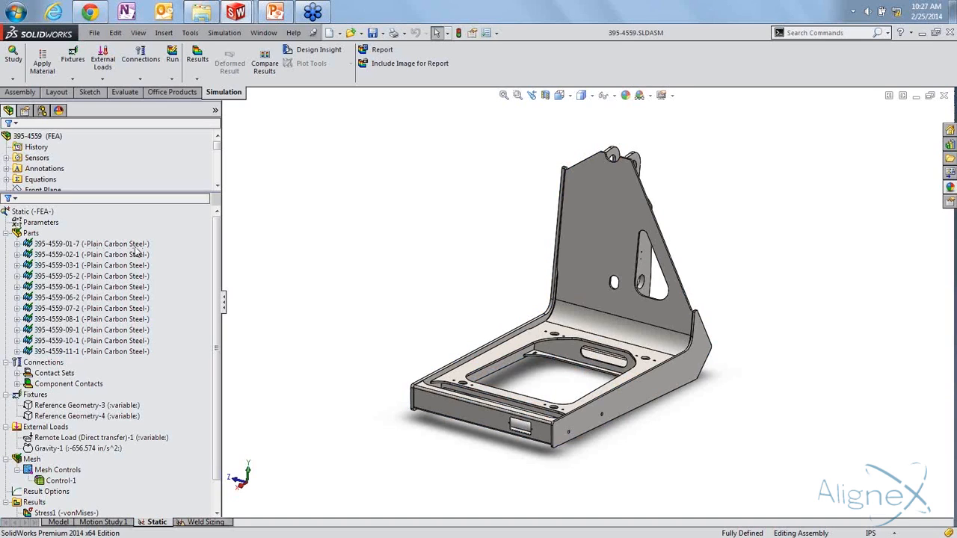
Collapse the study's parts, list its contact sets, and highlight the faces bonded by Contact Set-260
click(6, 234)
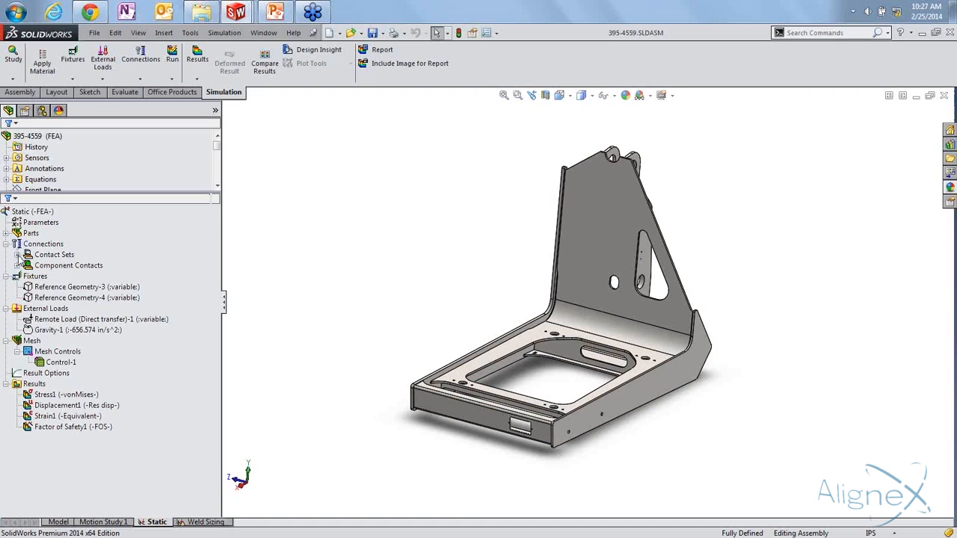
click(17, 255)
click(112, 222)
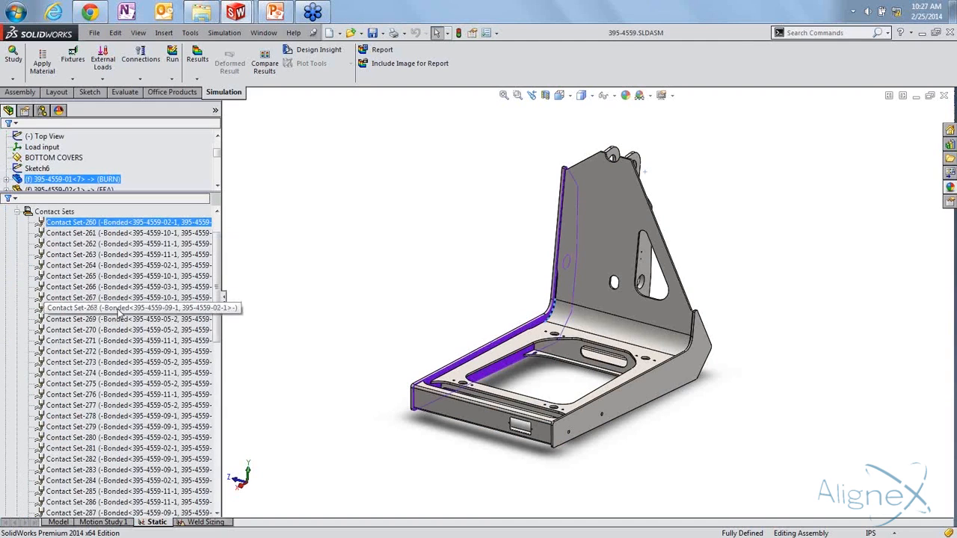
Highlight all contact sets from Contact Set-260 to Contact Set-337 on the model, collapse their list and clear the selection
scroll(116, 329, down, 10)
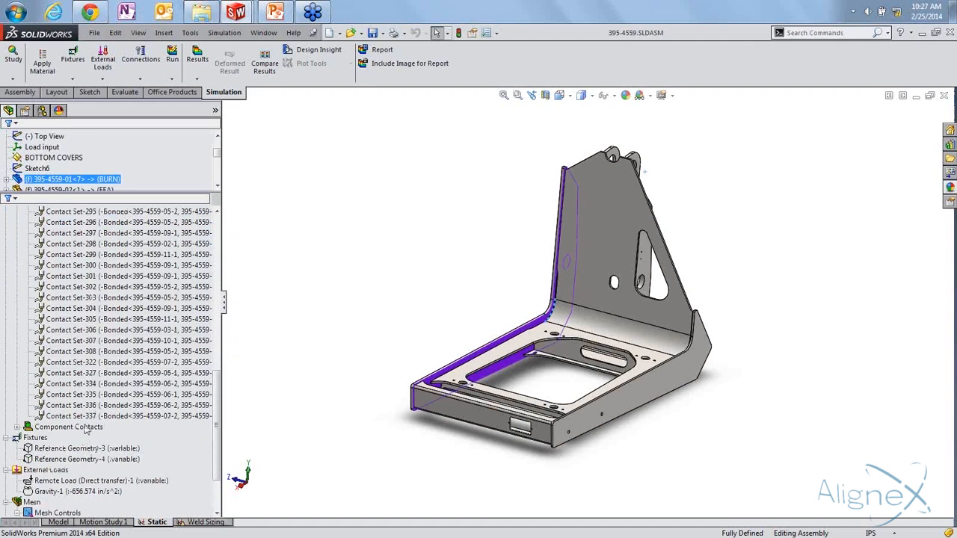
shift+click(82, 416)
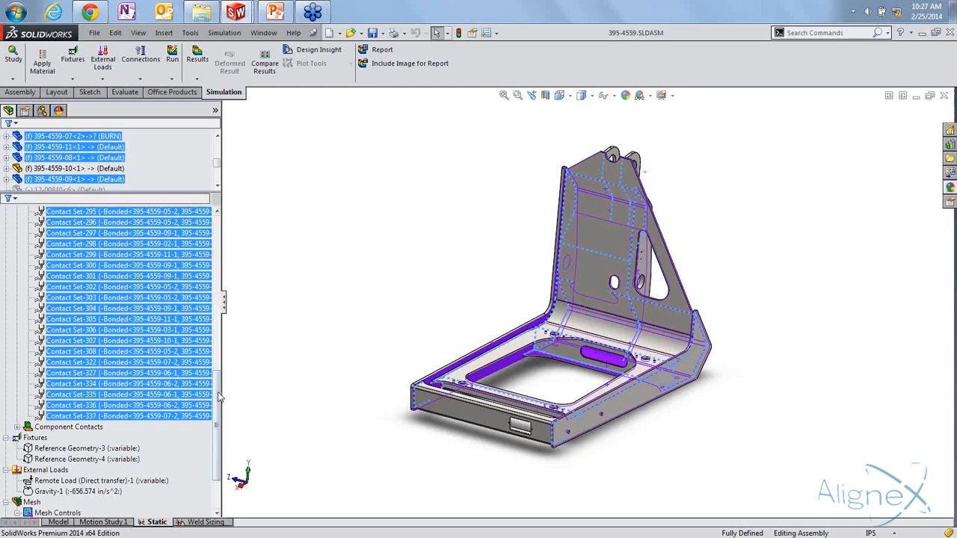
drag(217, 393, 217, 237)
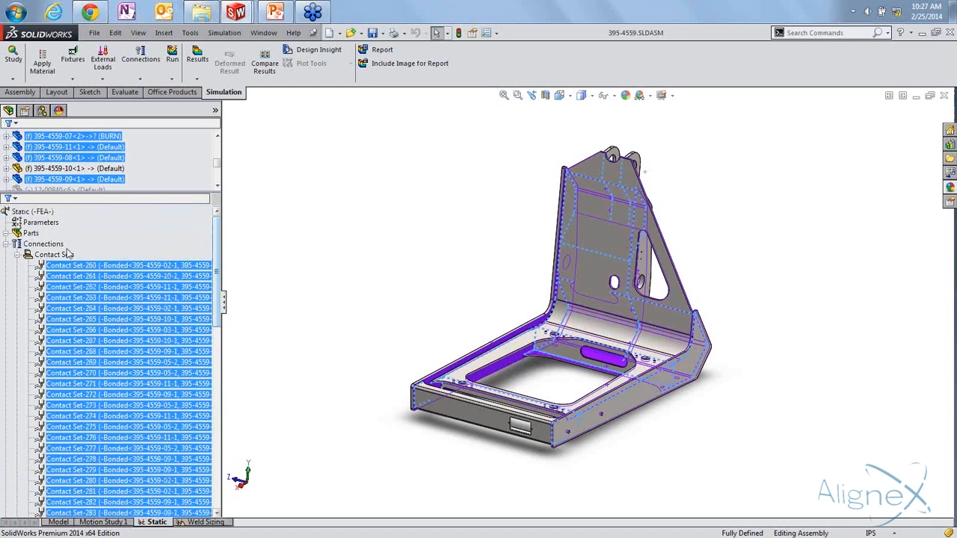
click(18, 255)
click(338, 337)
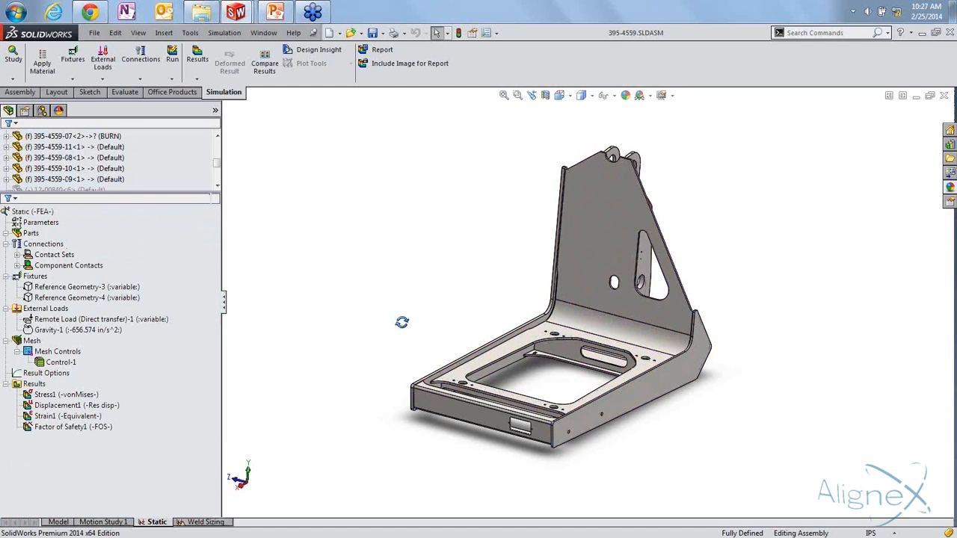
Highlight the fixtures Reference Geometry-3 and Reference Geometry-4 and examine the lug and side-plate holes they constrain
mouse_move(402, 322)
middle_down()
mouse_move(396, 338)
mouse_move(398, 327)
middle_up()
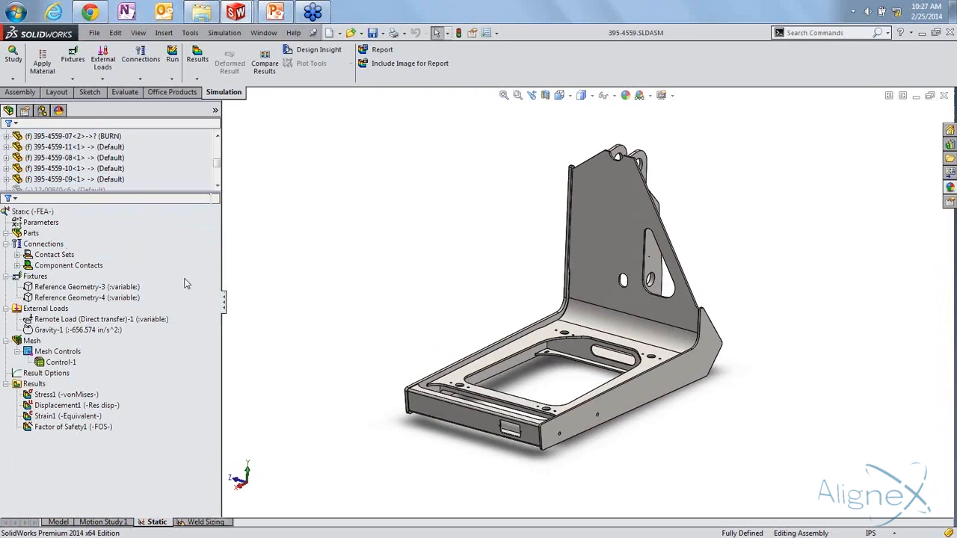
click(87, 290)
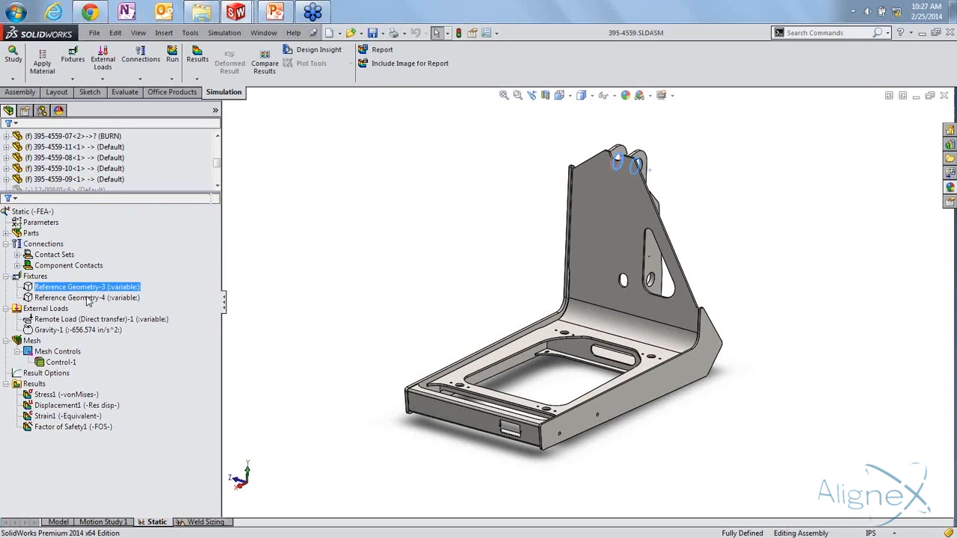
ctrl+click(87, 299)
middle_drag(435, 326, 284, 306)
scroll(695, 323, down, 3)
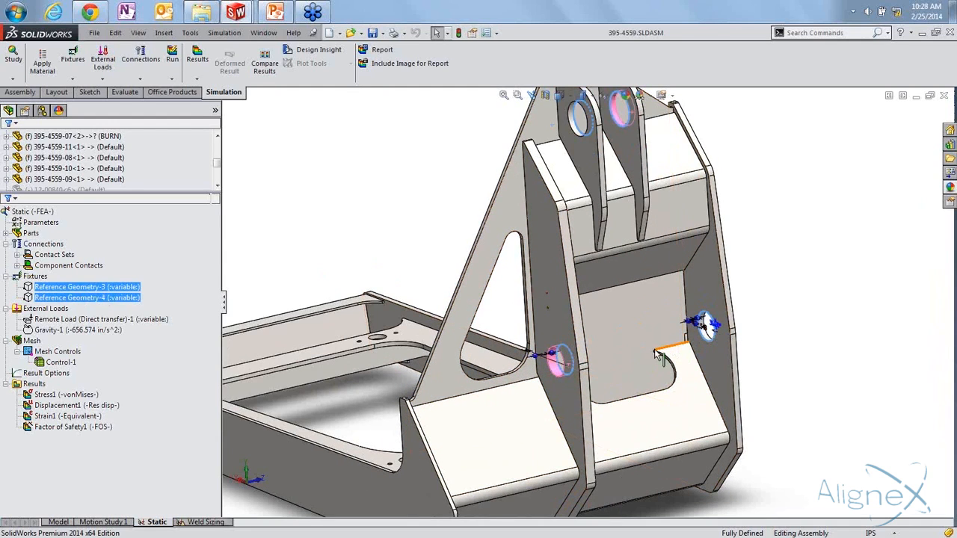
scroll(580, 363, up, 3)
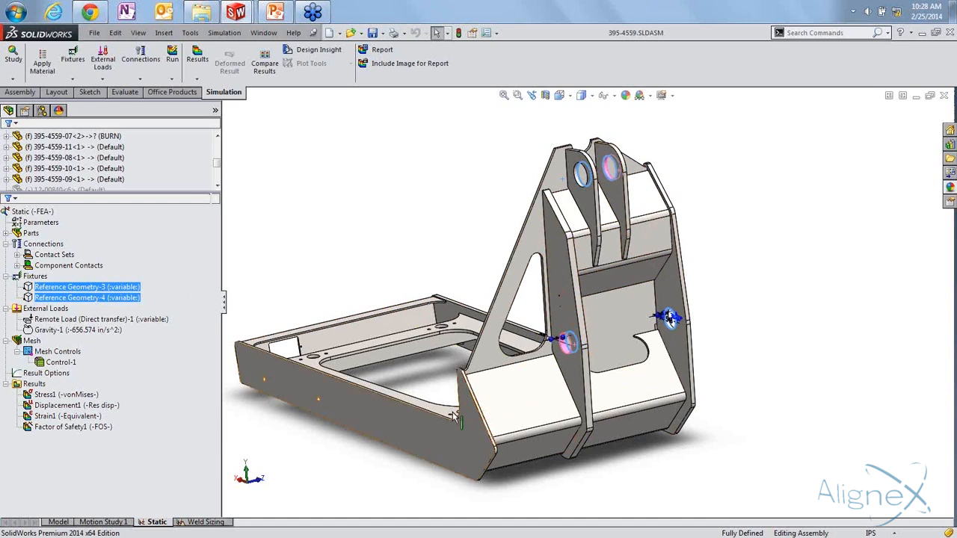
middle_drag(610, 187, 591, 299)
Show all external load symbols and examine how Remote Load (Direct transfer)-1 acts on the base plate's four mounting holes
right_click(49, 309)
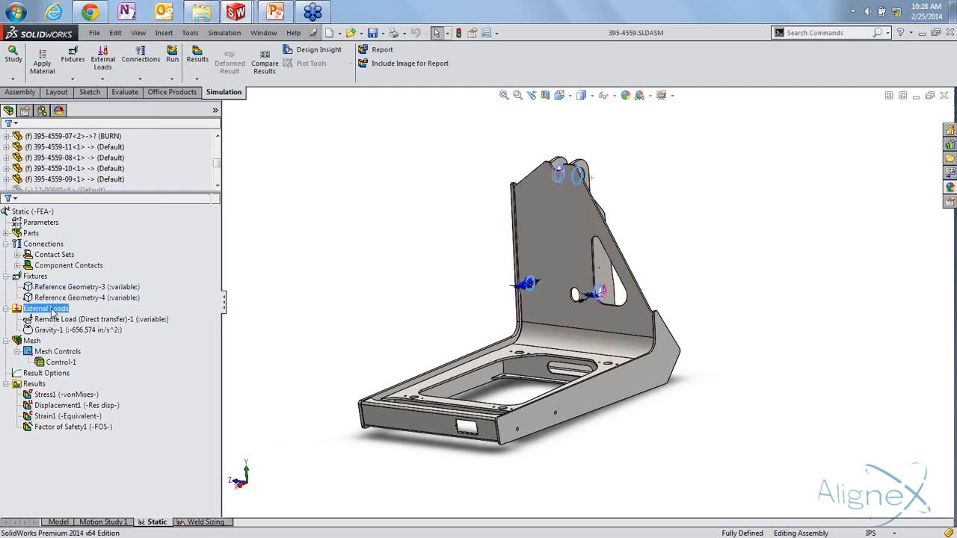
click(84, 283)
middle_drag(406, 253, 448, 267)
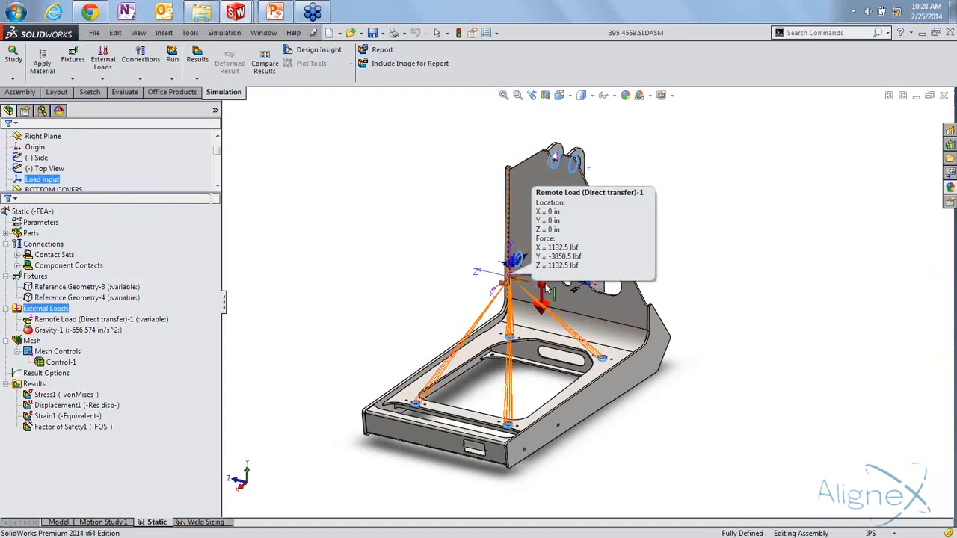
middle_drag(516, 281, 544, 296)
scroll(523, 288, down, 5)
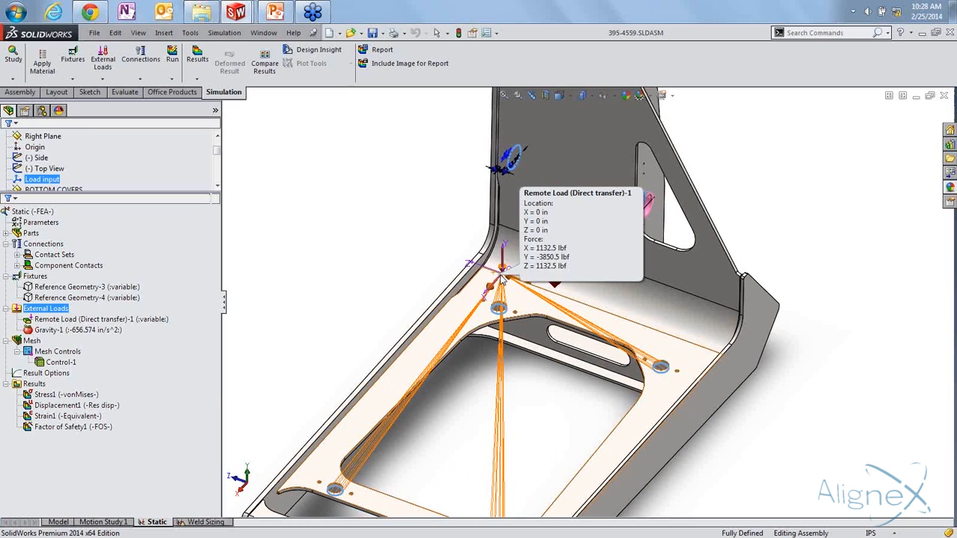
click(445, 263)
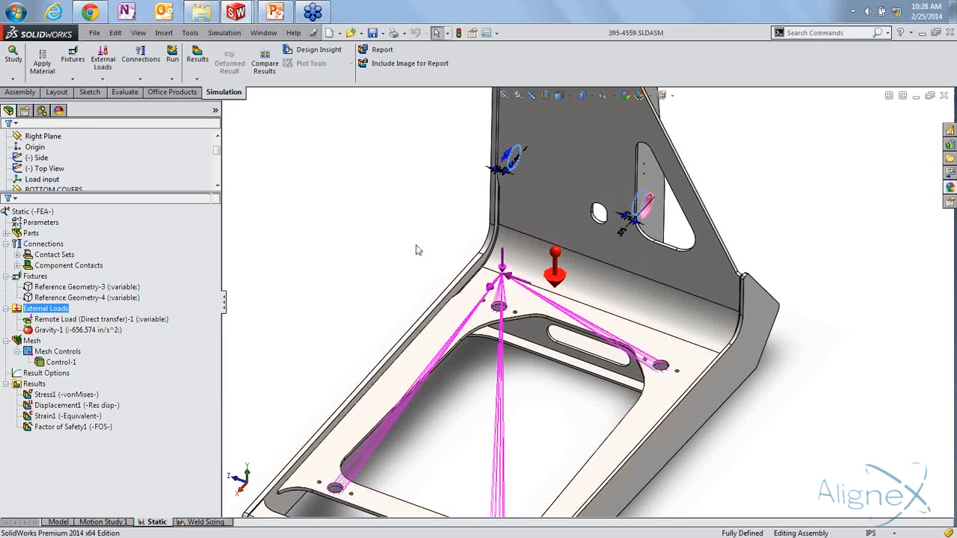
Hide all load and fixture symbols and bring the whole frame back into view
right_click(67, 313)
click(93, 270)
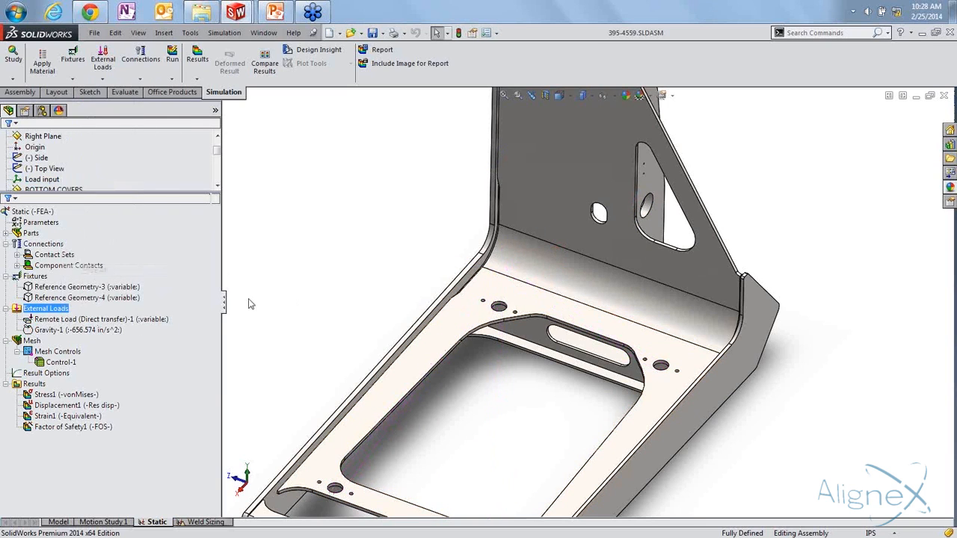
scroll(322, 301, up, 5)
middle_drag(401, 359, 532, 371)
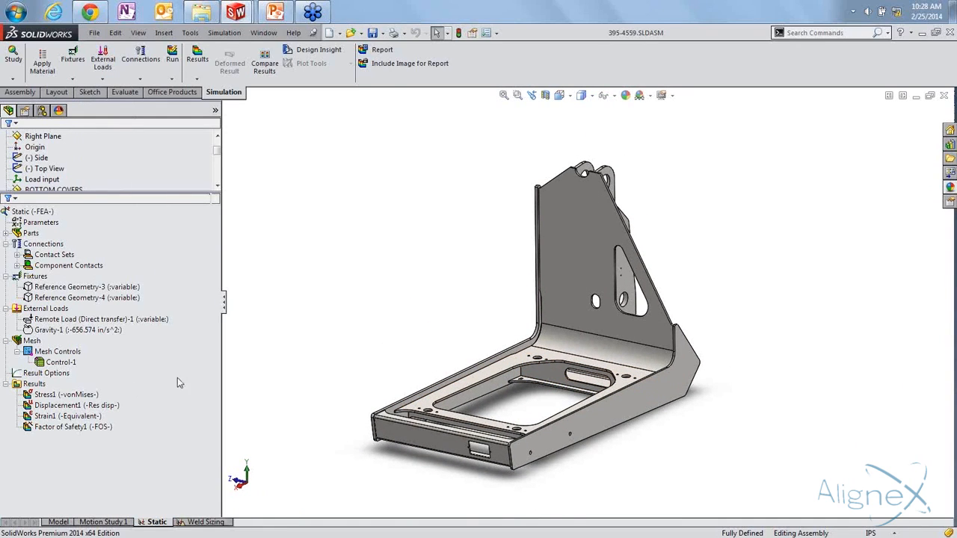
Display the Stress1 von Mises plot and examine the frame's stress from the outer side of the side plate
double_click(67, 396)
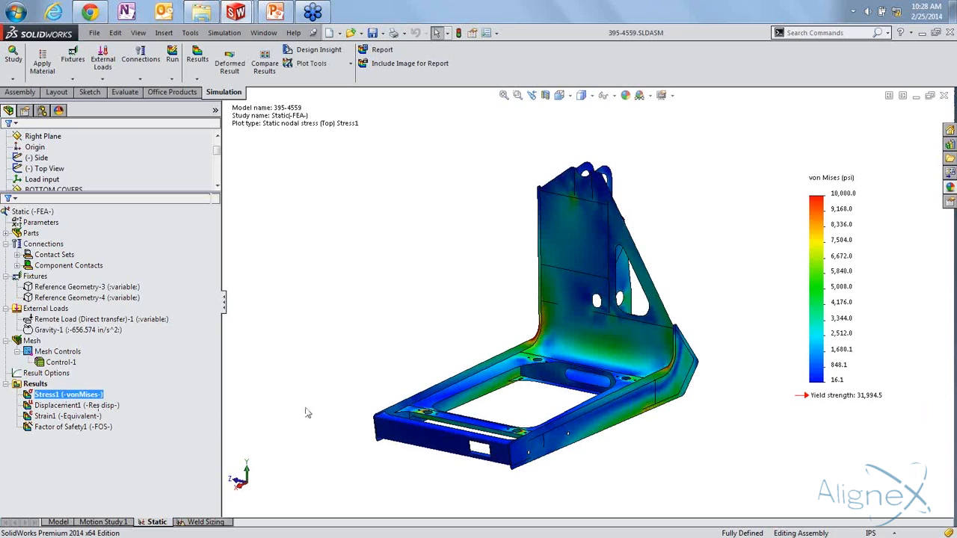
middle_drag(438, 320, 431, 355)
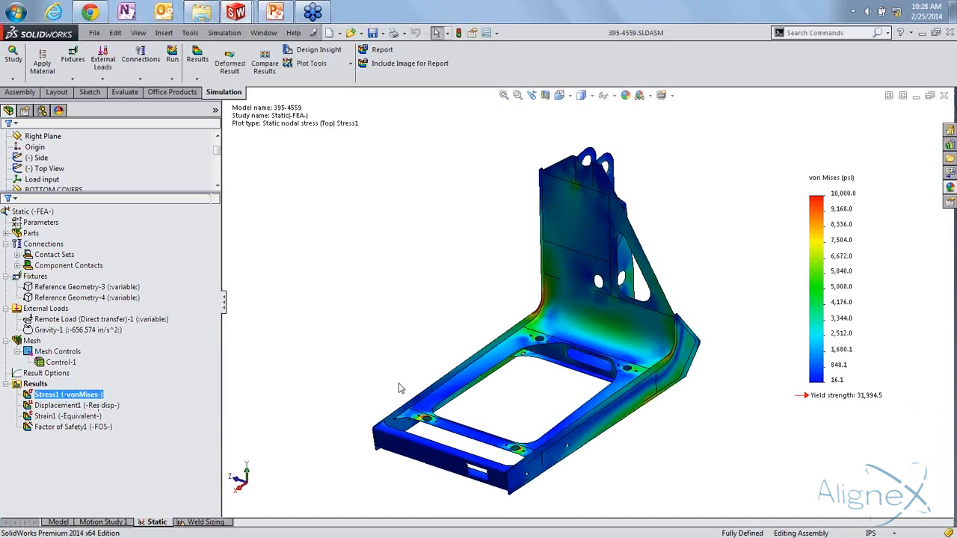
middle_drag(389, 390, 434, 359)
scroll(433, 358, down, 4)
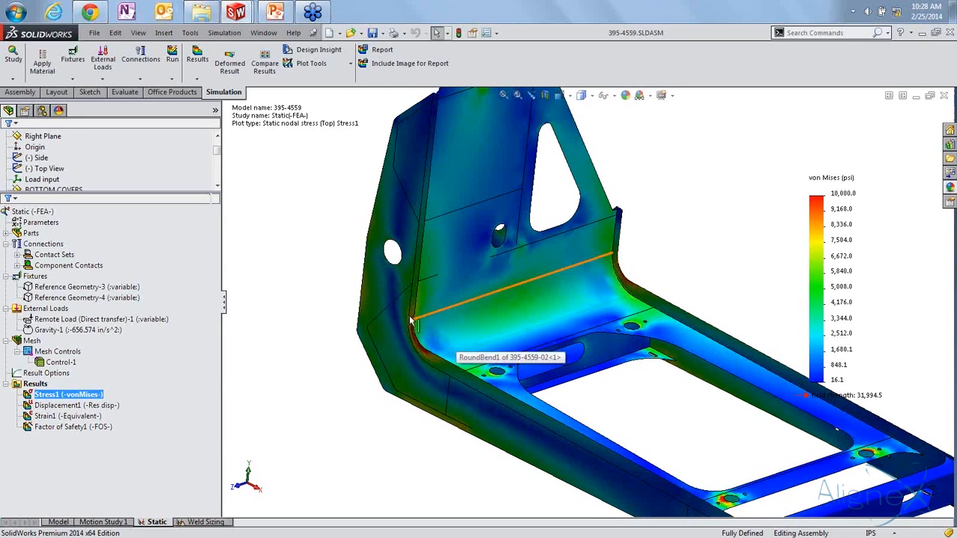
Examine the stress distribution closely at the curved inner corner where the side plate meets the bent plate 395-4559-02
scroll(408, 350, up, 5)
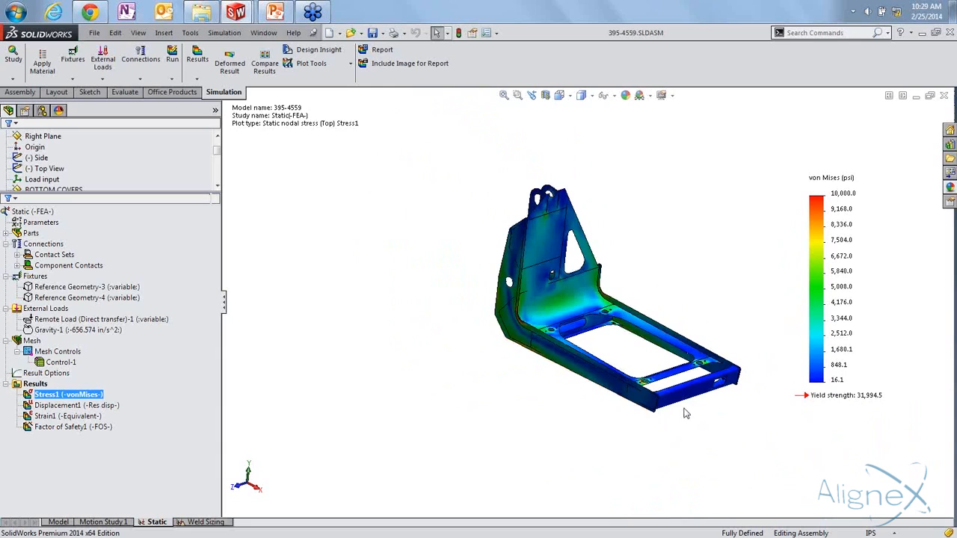
middle_drag(677, 410, 604, 400)
scroll(628, 284, down, 10)
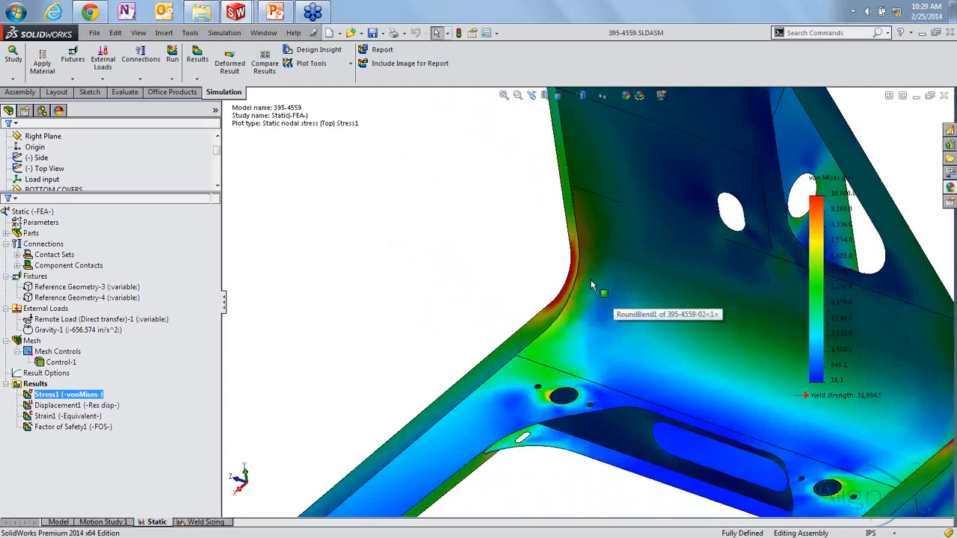
scroll(582, 274, down, 2)
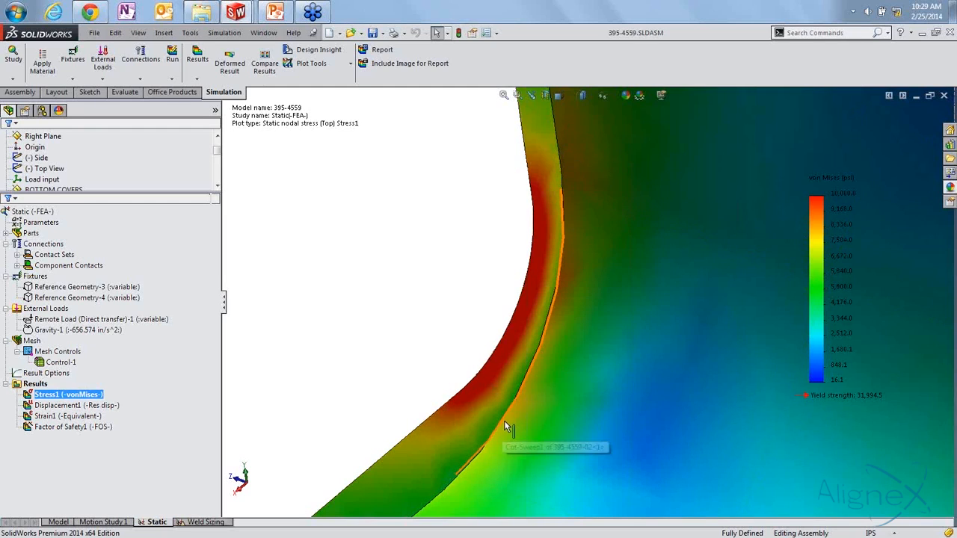
scroll(504, 420, up, 6)
scroll(521, 439, up, 4)
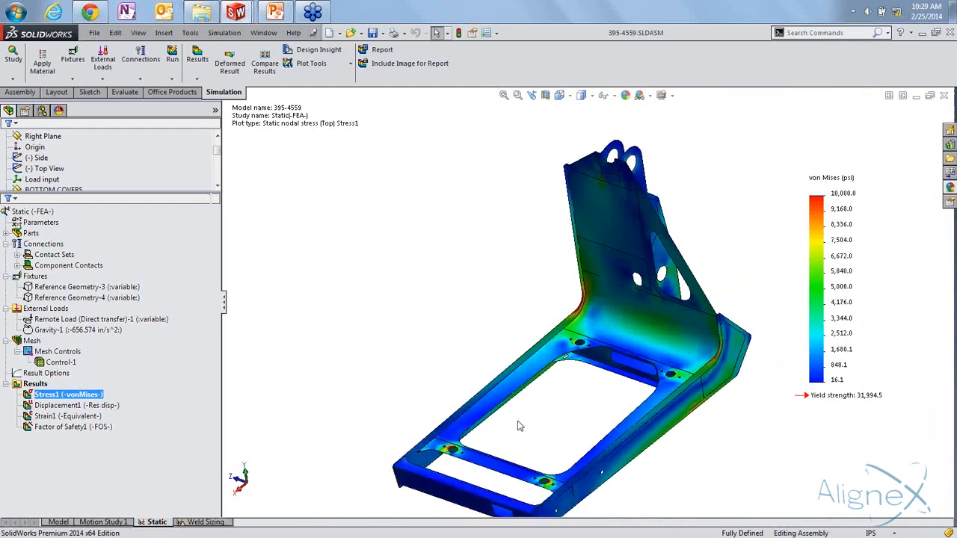
middle_drag(525, 439, 535, 397)
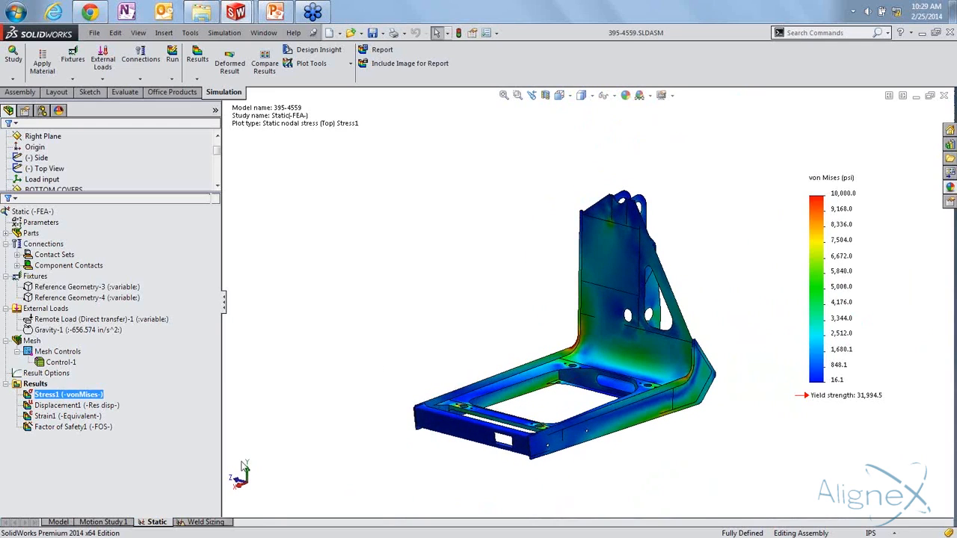
Review the Static study's duplication option, switch to the Weld Sizing study and collapse its parts list
right_click(156, 522)
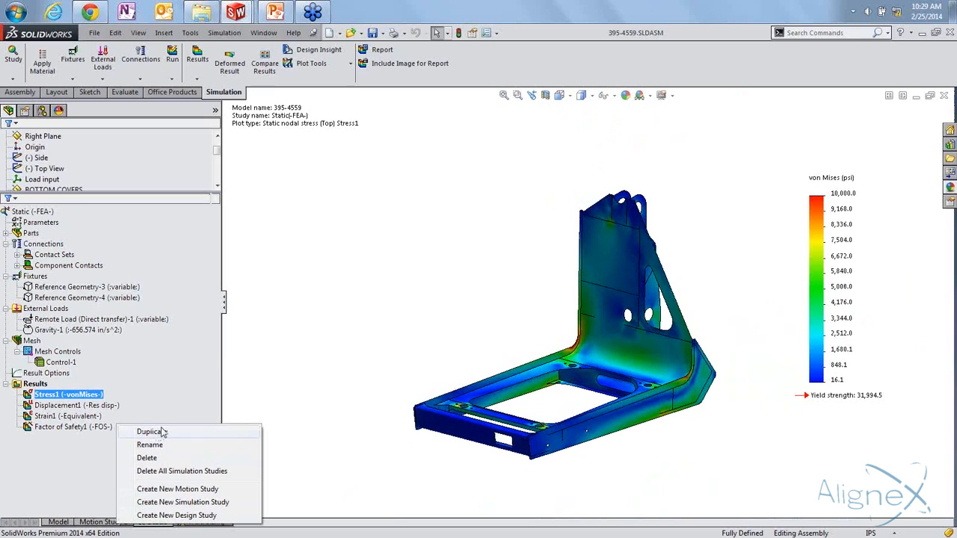
click(255, 394)
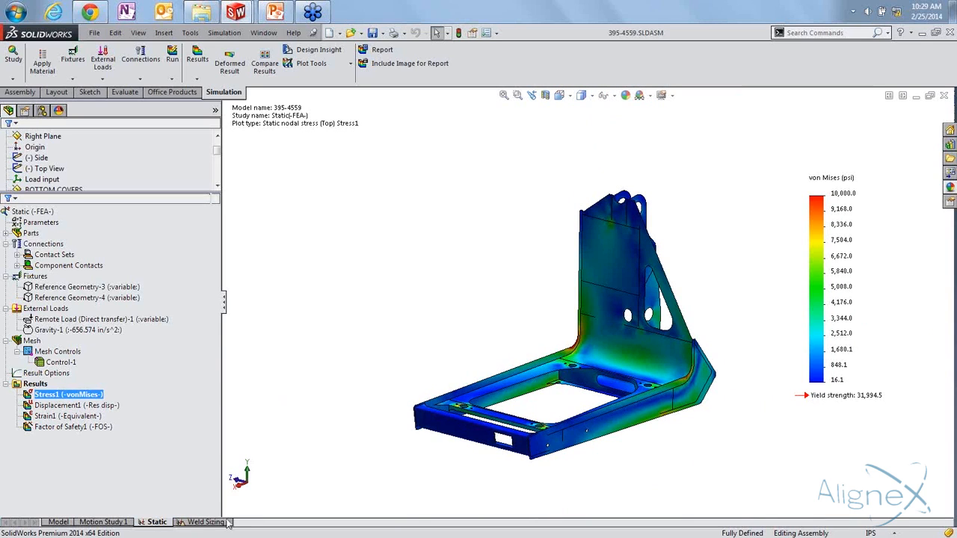
click(200, 522)
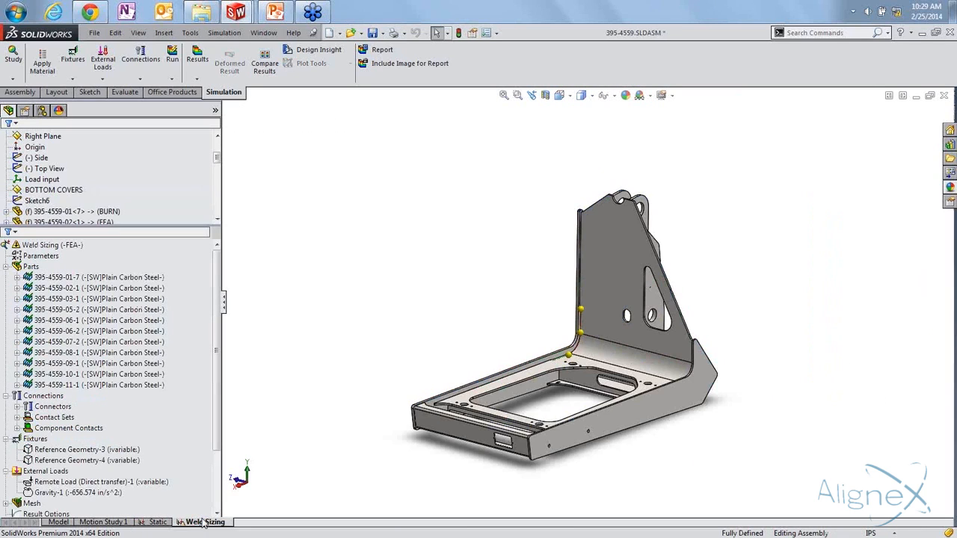
click(6, 267)
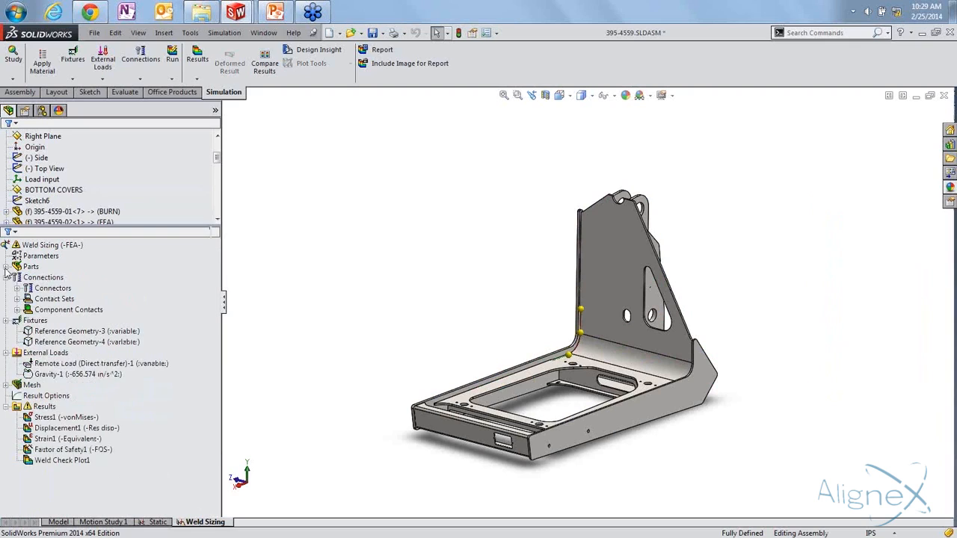
List the connectors in Edge Weld Group-1 and highlight Edge Weld Connector-1 to Edge Weld Connector-3 along the side plate's curved corner
click(53, 289)
click(17, 288)
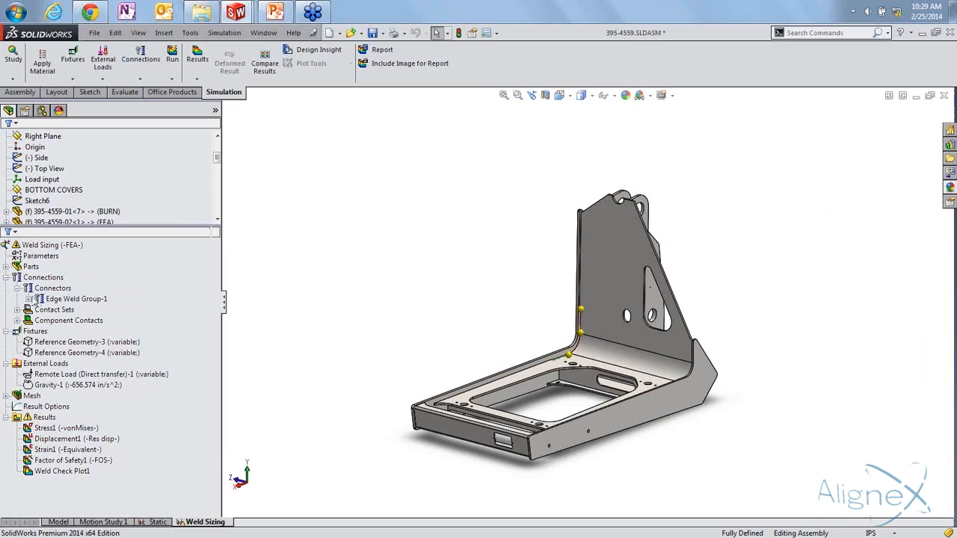
click(28, 299)
click(85, 309)
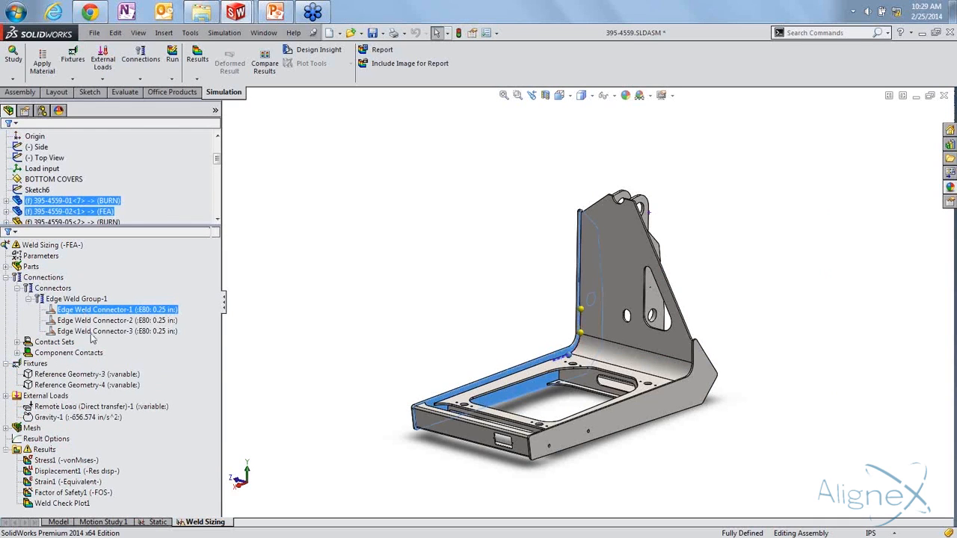
shift+click(93, 331)
scroll(587, 385, down, 10)
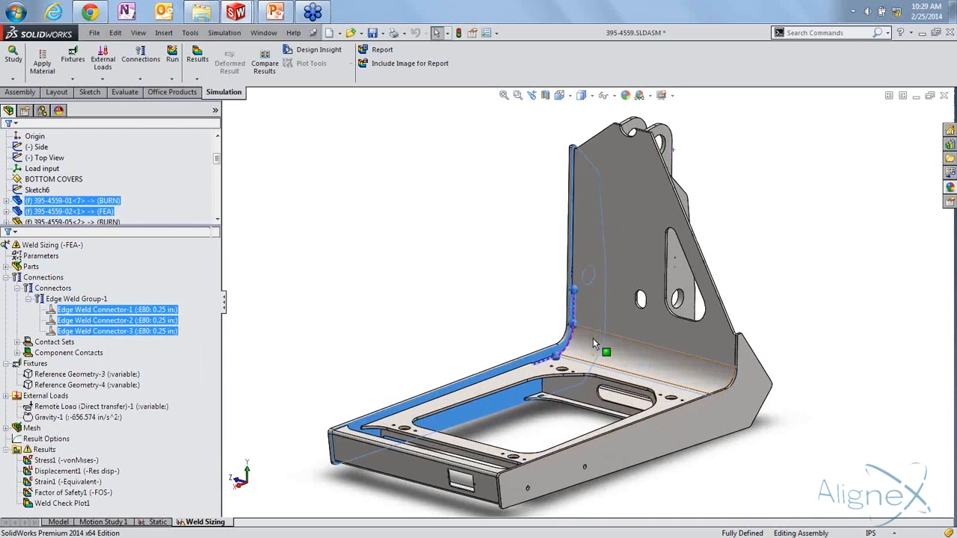
scroll(576, 331, up, 2)
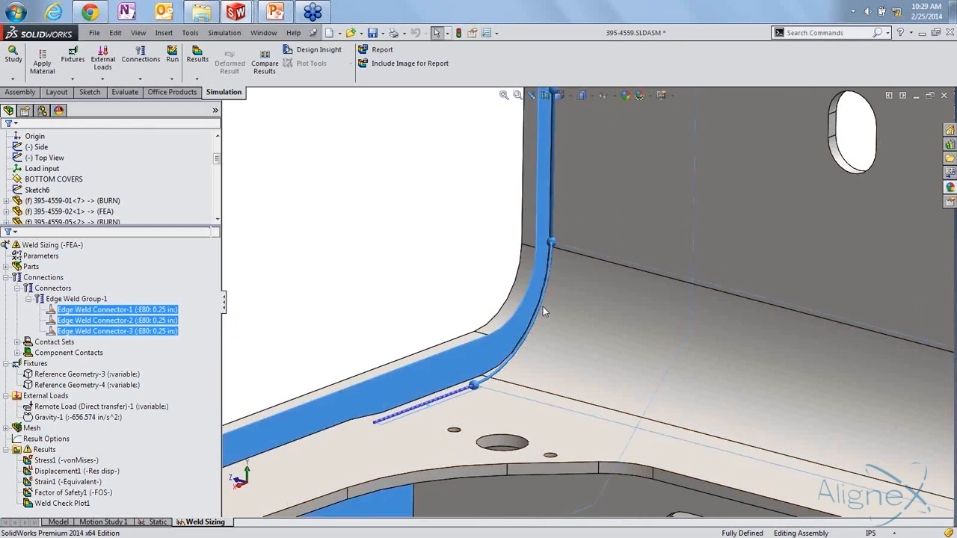
Open the definition of Edge Weld Connector-1 and highlight its two face sets and its intersecting edge in turn
click(413, 196)
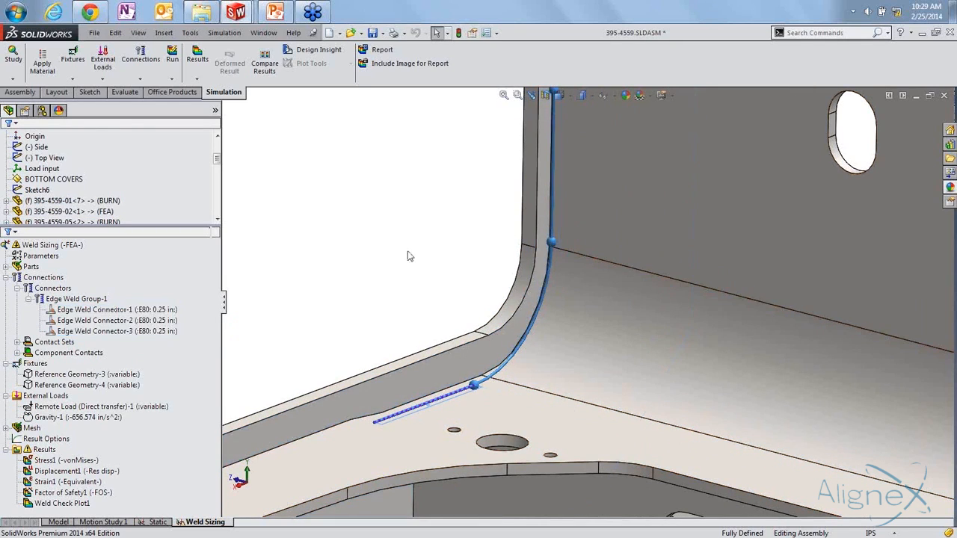
right_click(110, 314)
click(157, 355)
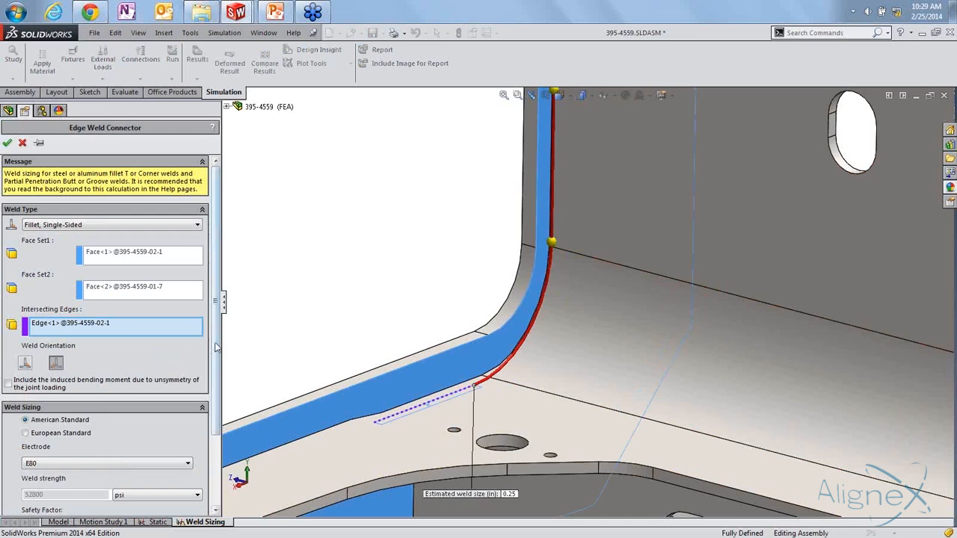
drag(213, 342, 224, 377)
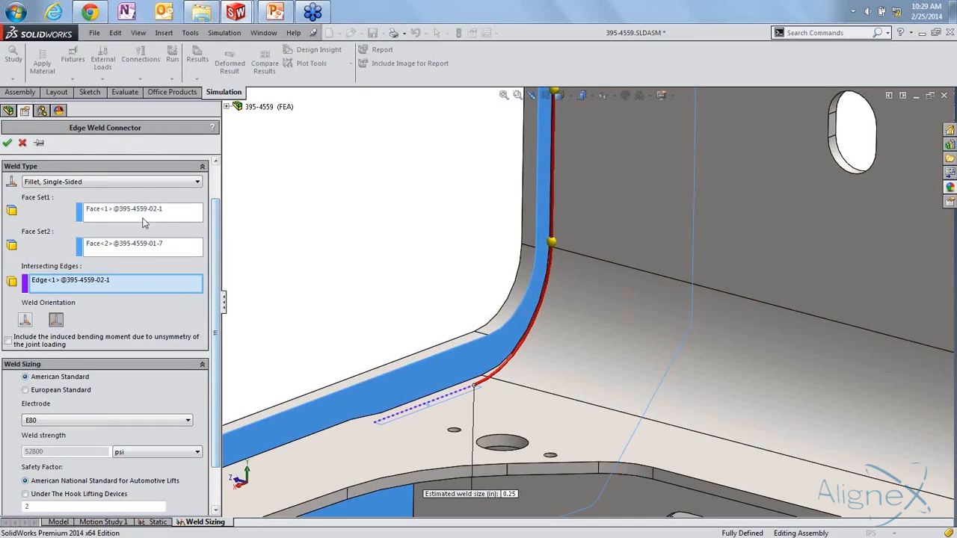
click(141, 210)
click(146, 249)
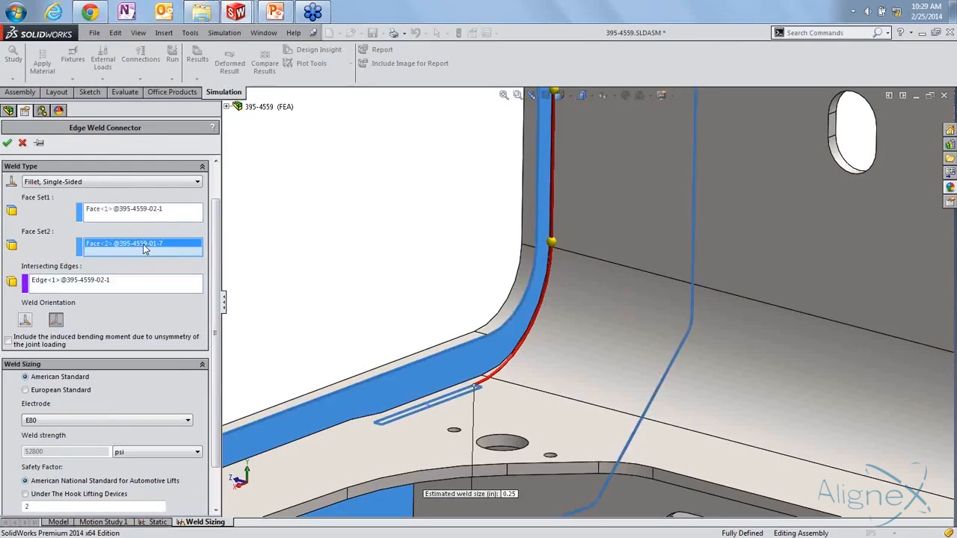
click(96, 280)
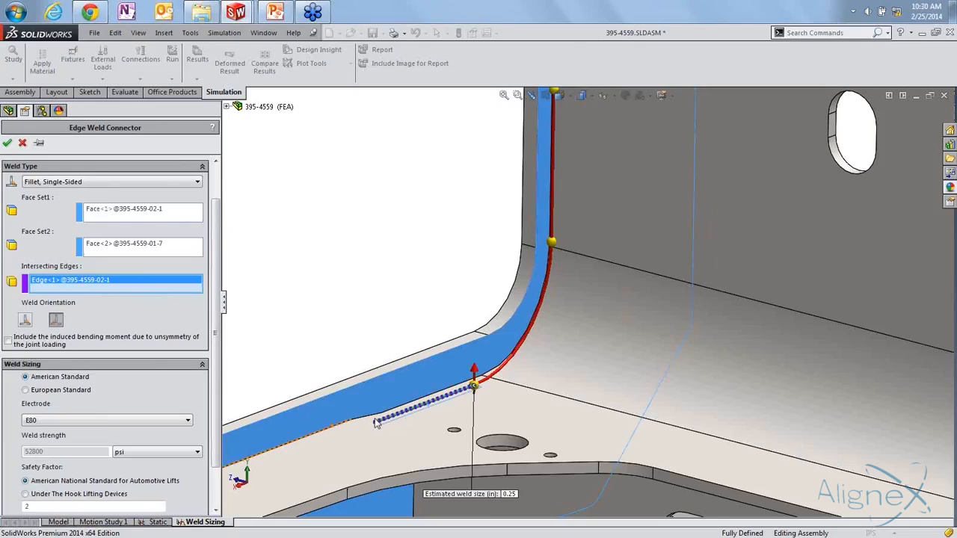
Review Edge Weld Connector-1's weld orientation, safety factor and estimated weld size, and close its definition
click(57, 321)
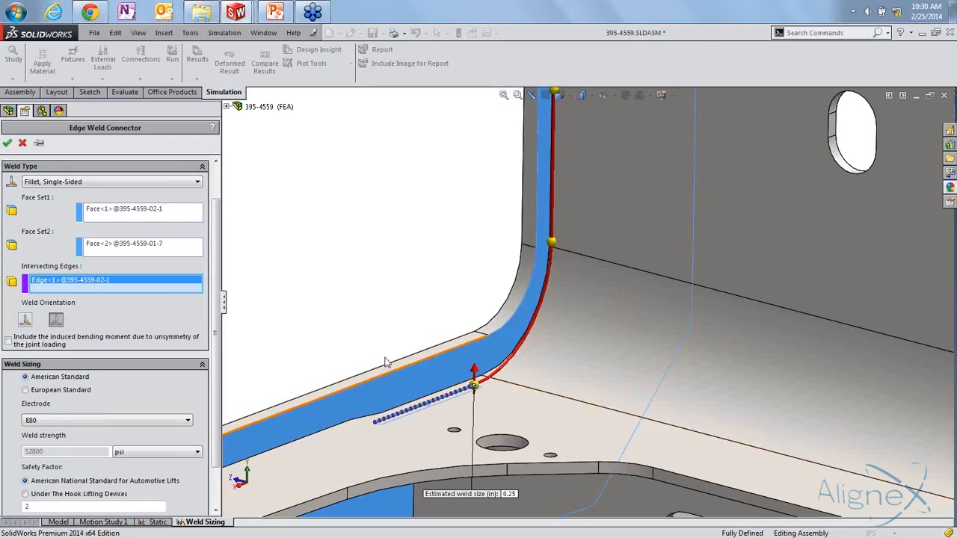
scroll(215, 338, down, 2)
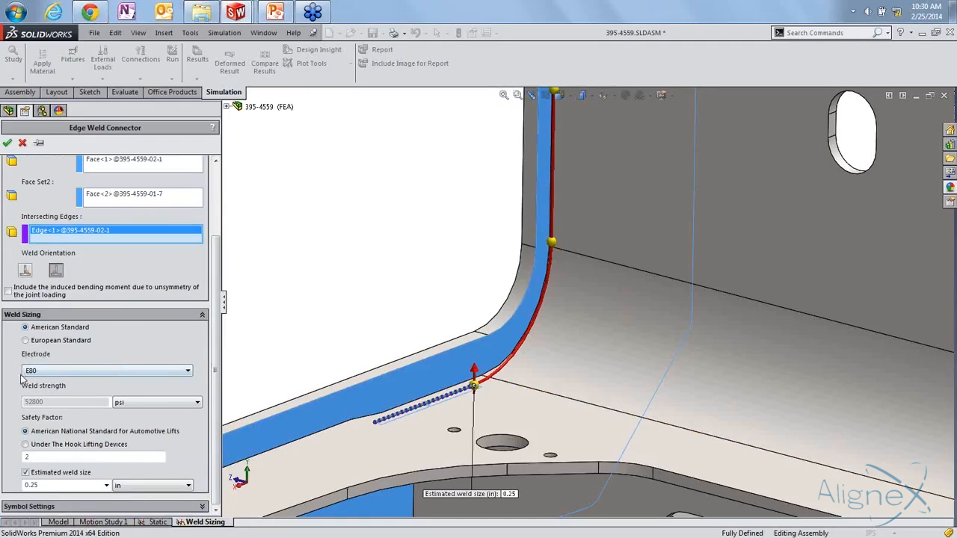
double_click(30, 457)
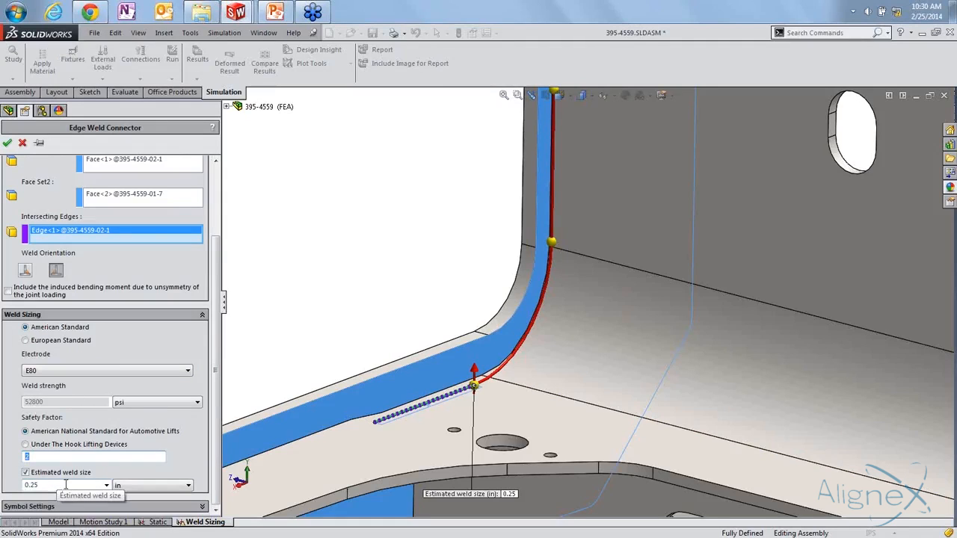
click(6, 142)
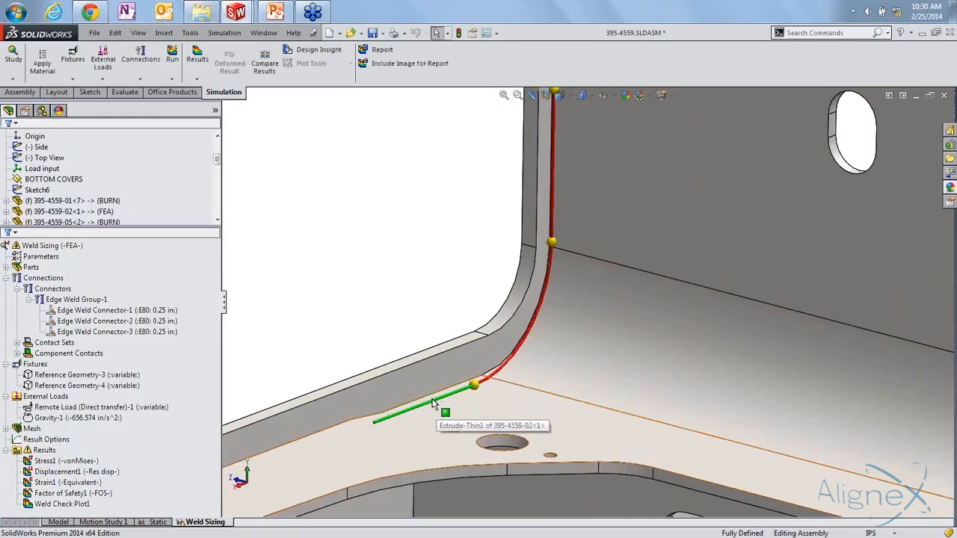
Display the Stress1 von Mises plot of the Weld Sizing study and examine the curved corner where the edge welds run
mouse_move(490, 379)
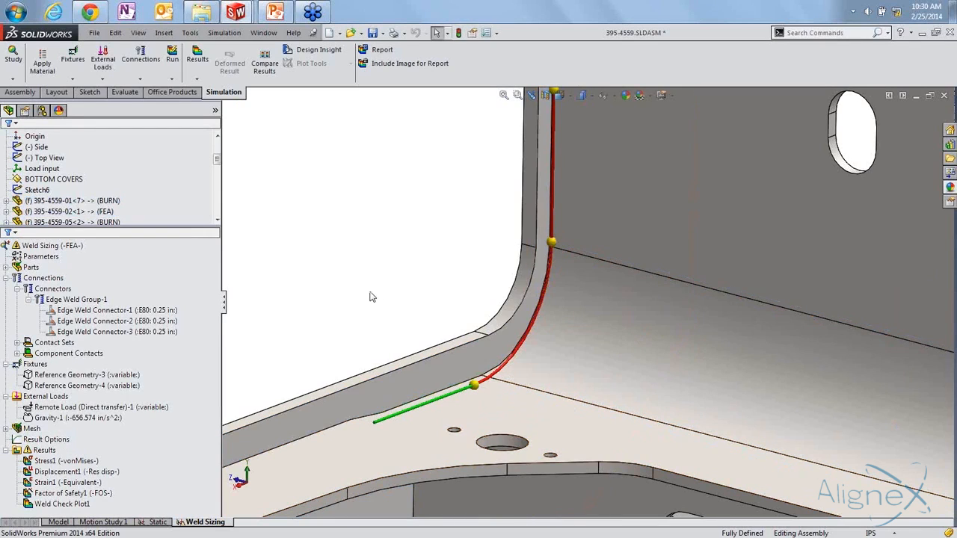
scroll(375, 297, up, 9)
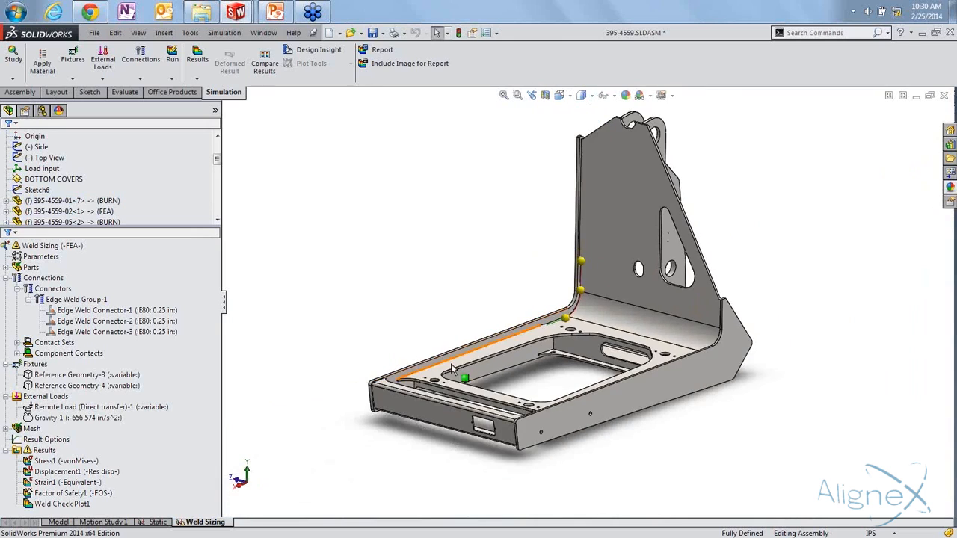
middle_drag(470, 383, 491, 402)
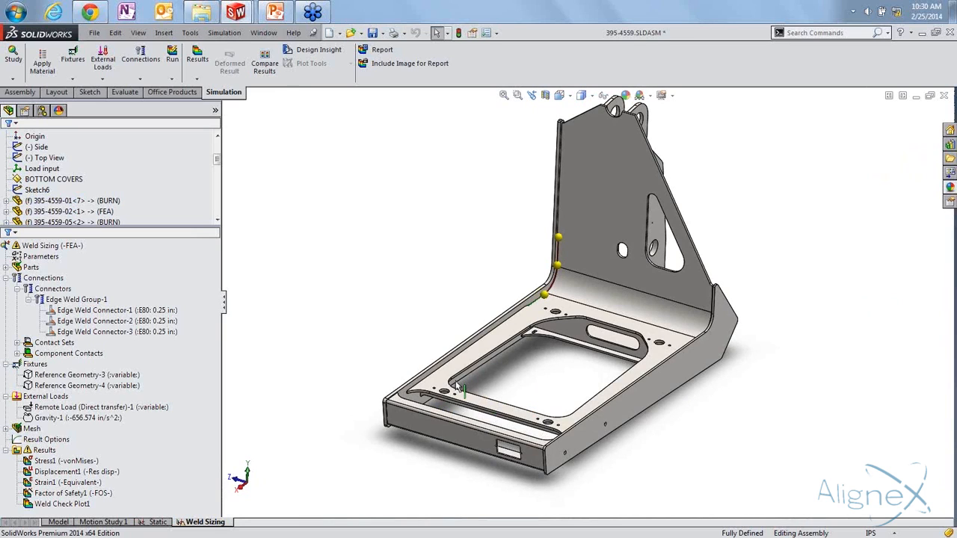
double_click(80, 461)
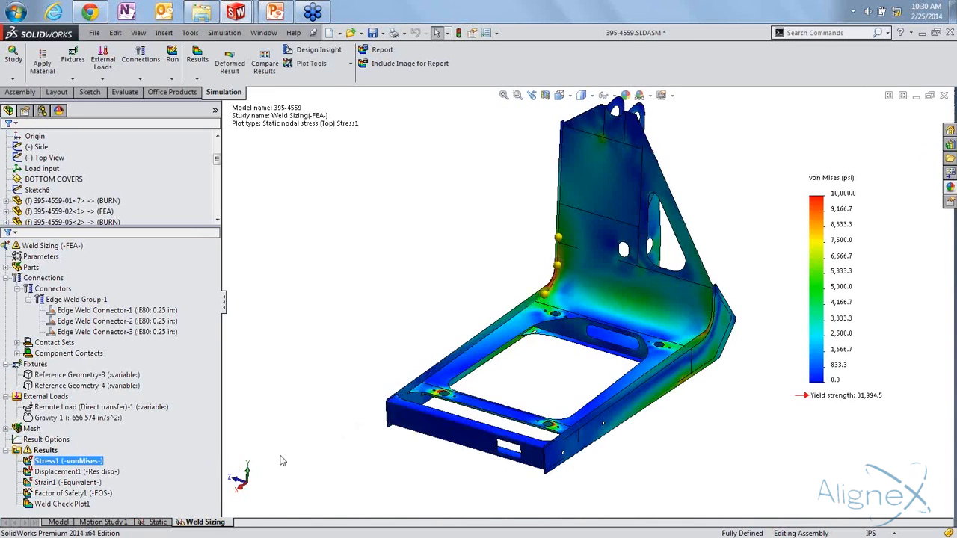
scroll(569, 292, down, 8)
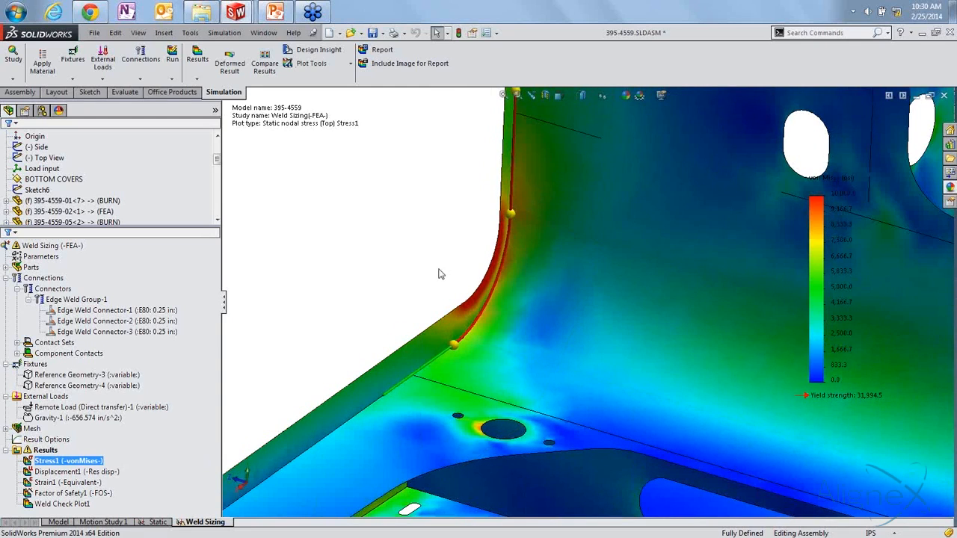
key(f)
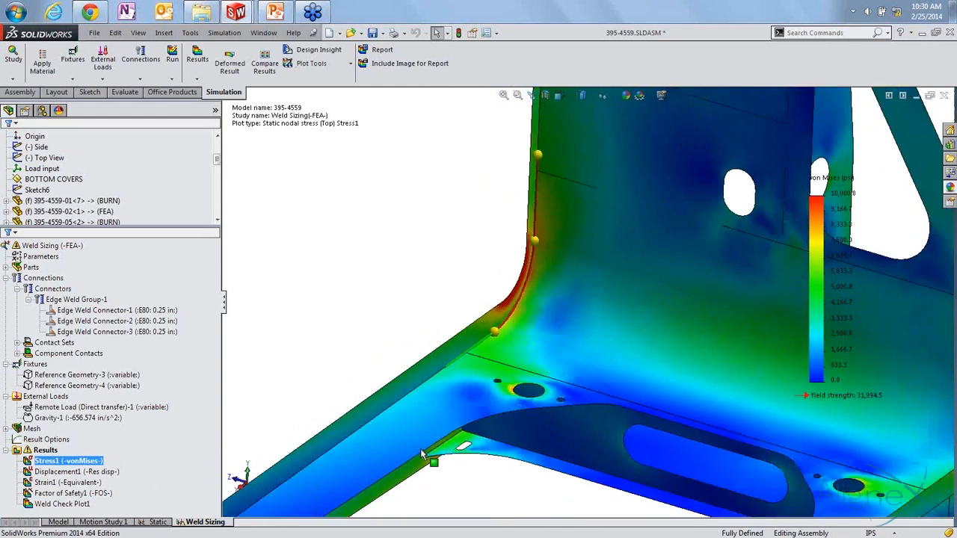
Display Weld Check Plot1, list its OK welds and place Edge Weld Connector-1's size callout in clear space beside the weld
double_click(60, 505)
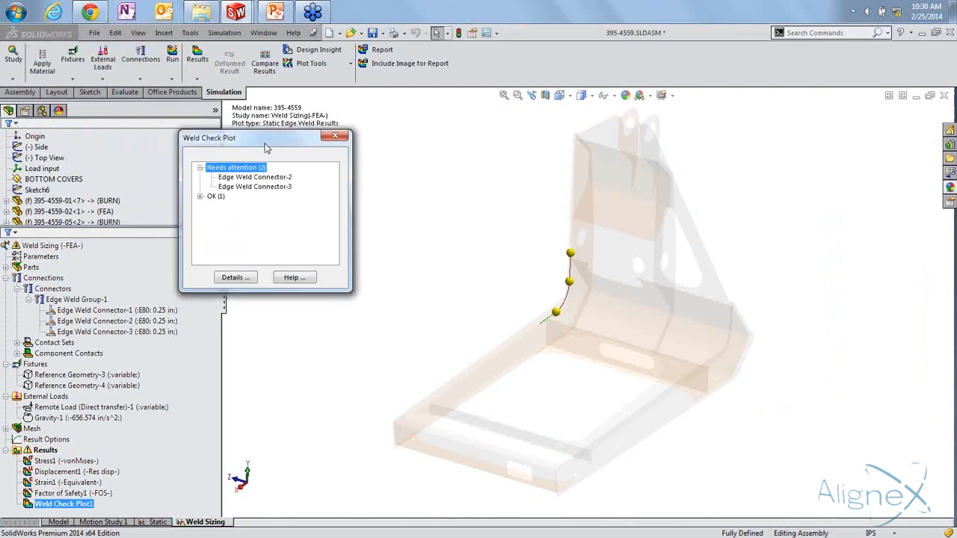
click(238, 209)
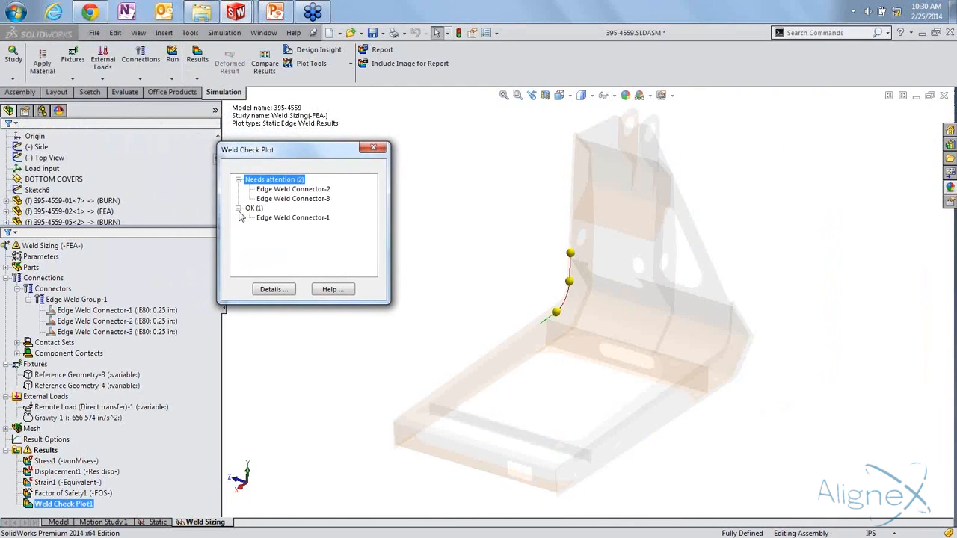
click(309, 219)
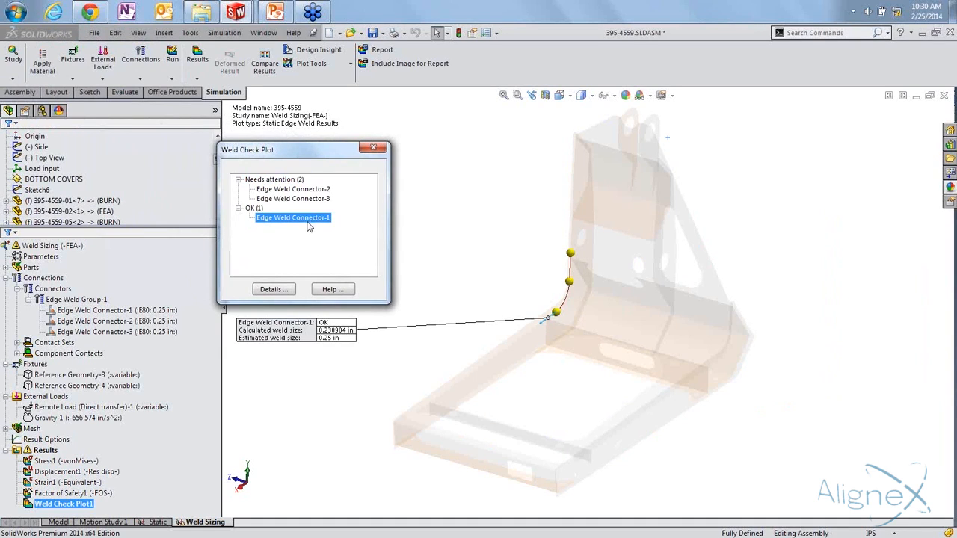
drag(310, 329, 451, 276)
scroll(562, 320, down, 4)
drag(310, 153, 219, 292)
drag(311, 237, 429, 266)
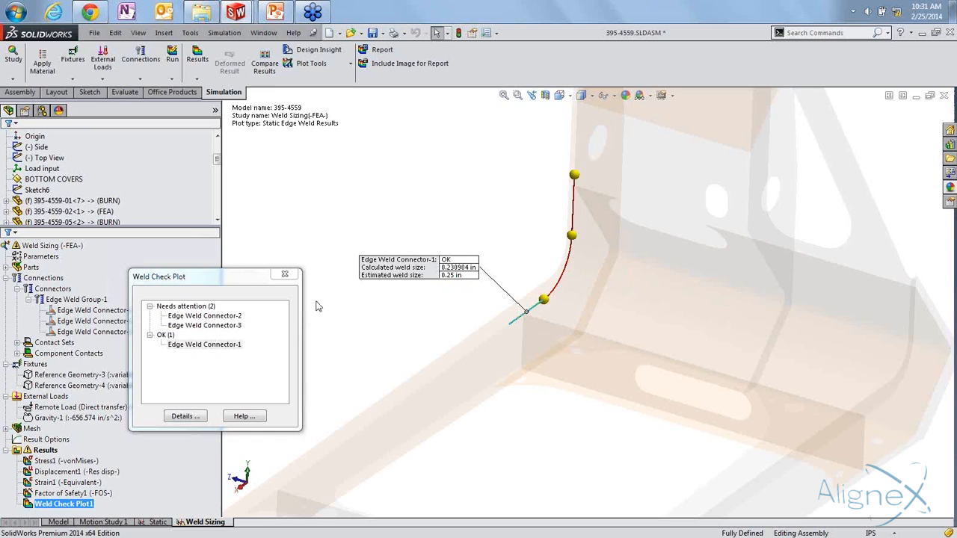
Show the weld check callouts for Edge Weld Connector-2 and Edge Weld Connector-3 and place each beside the corner
click(222, 317)
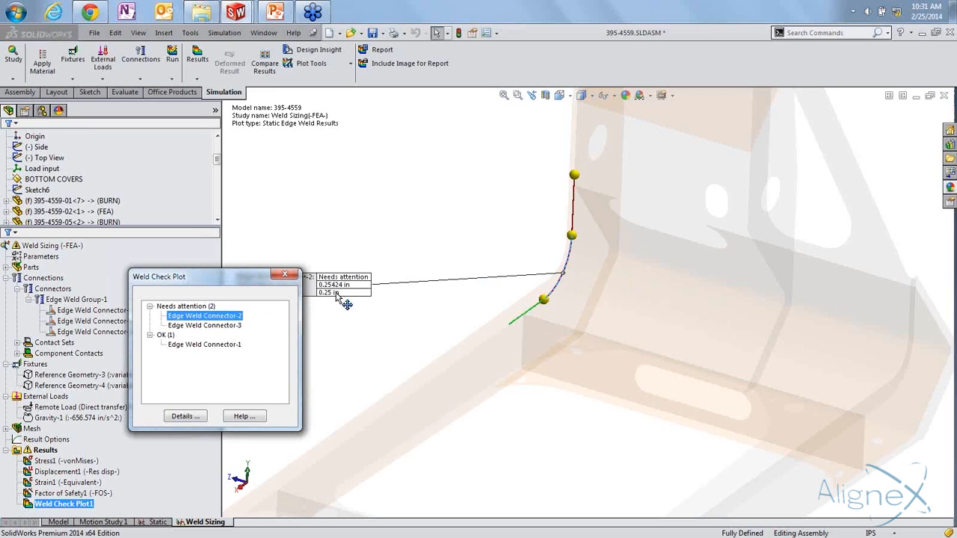
drag(345, 292, 436, 263)
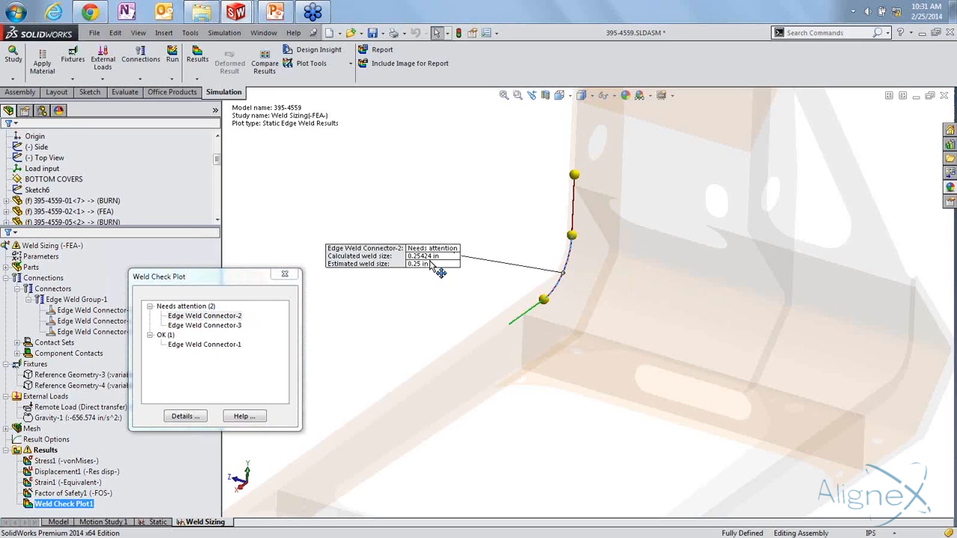
click(225, 326)
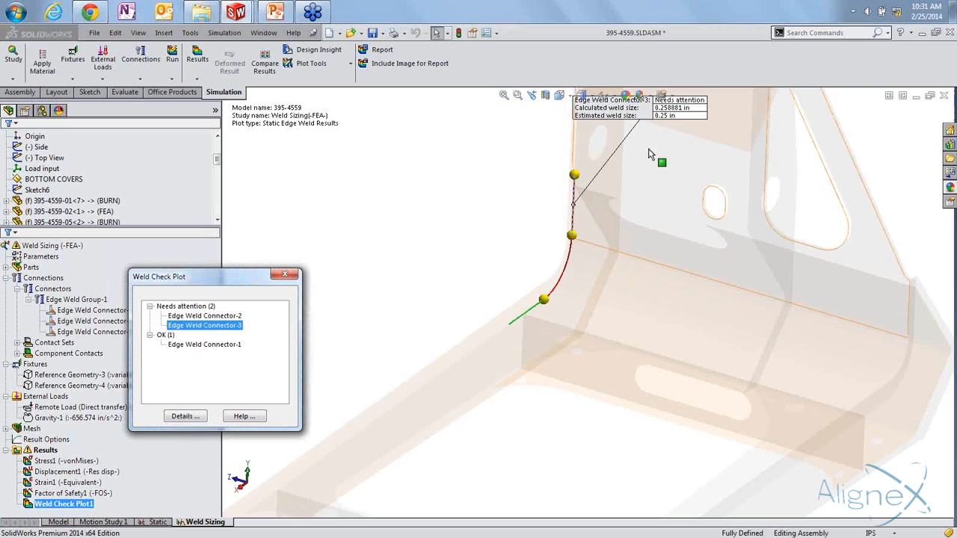
drag(662, 127, 481, 218)
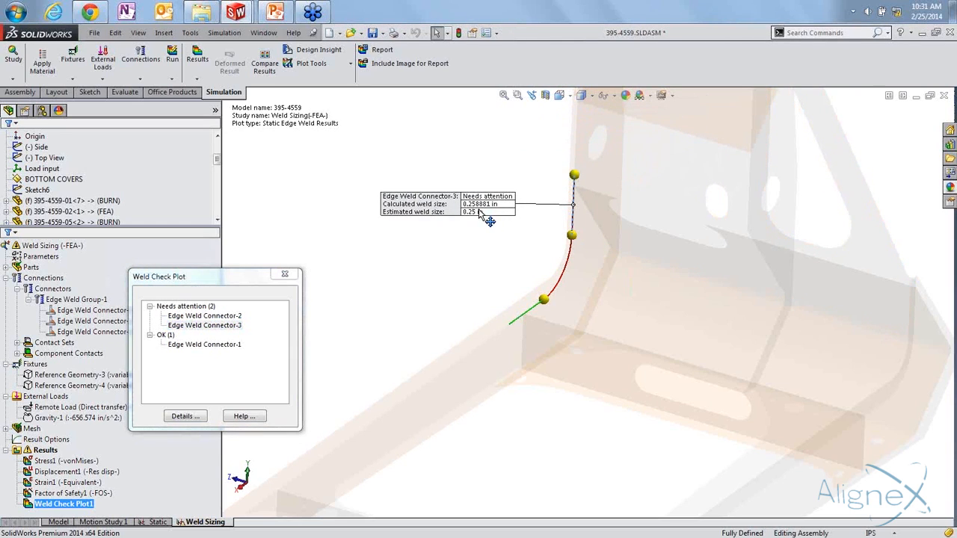
drag(272, 276, 308, 229)
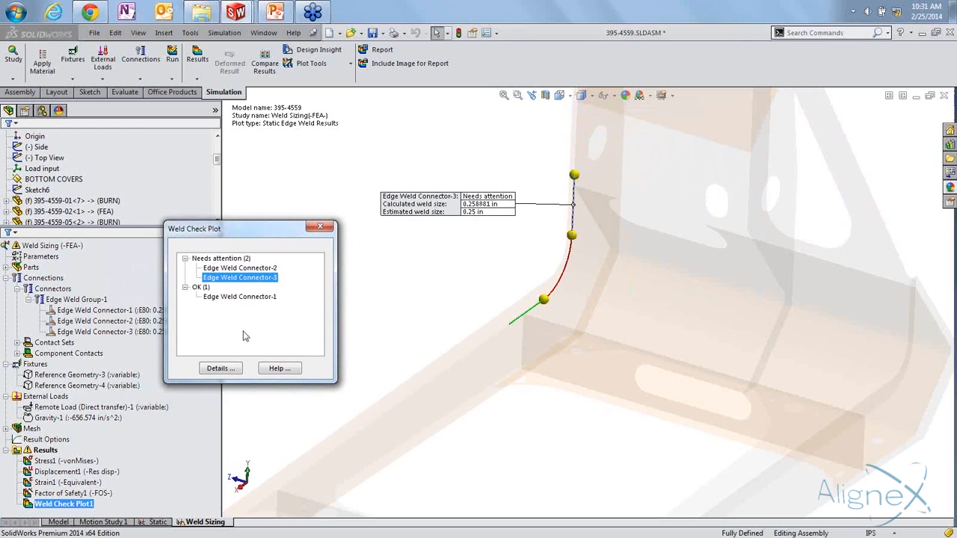
Open the detailed edge weld results and examine an enlarged weld size plot along Edge Weld Connector-1
click(236, 368)
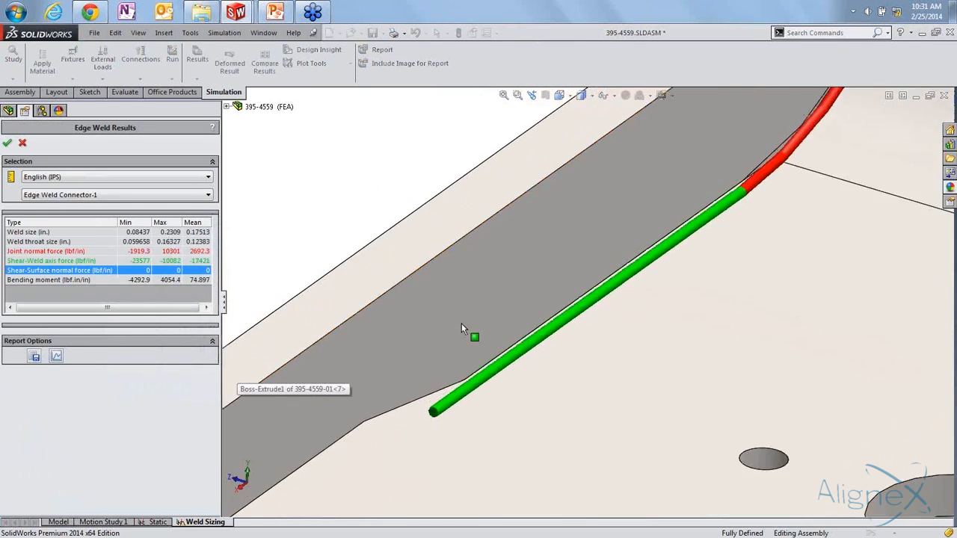
click(60, 360)
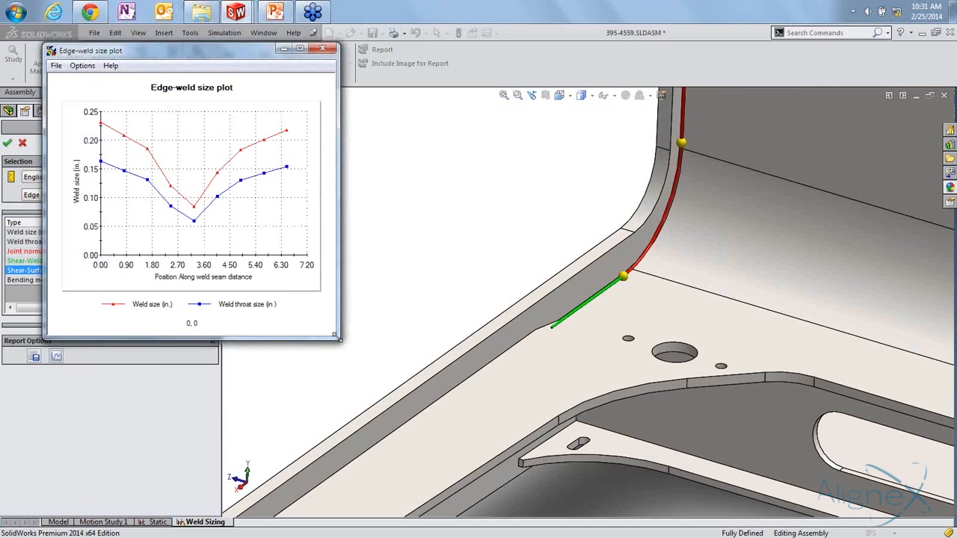
drag(336, 338, 502, 456)
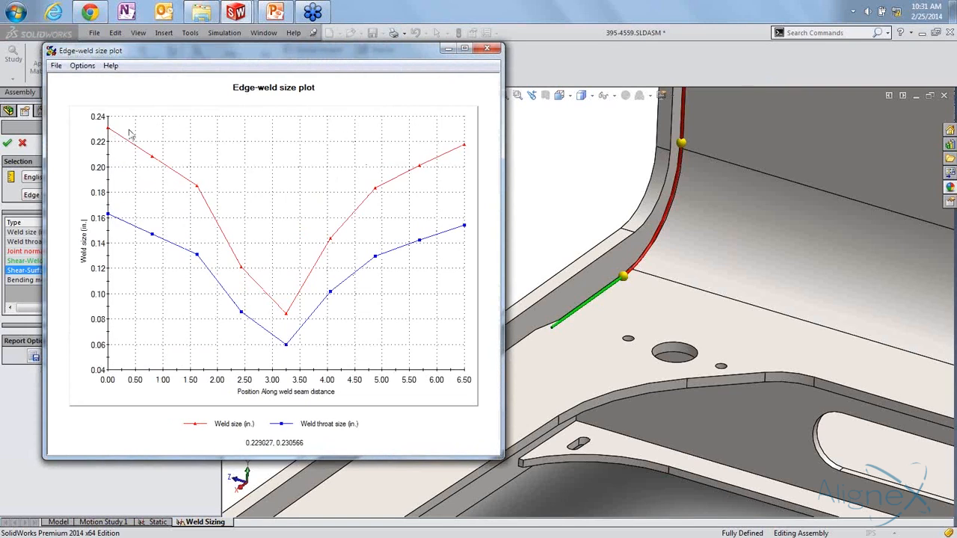
click(487, 49)
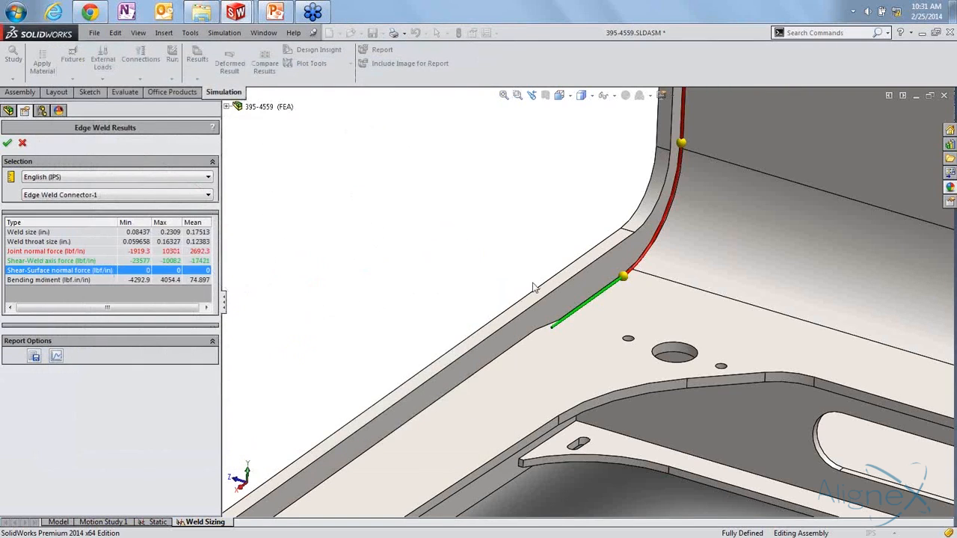
Switch the detailed results to Edge Weld Connector-2 and examine its enlarged weld size plot
click(140, 196)
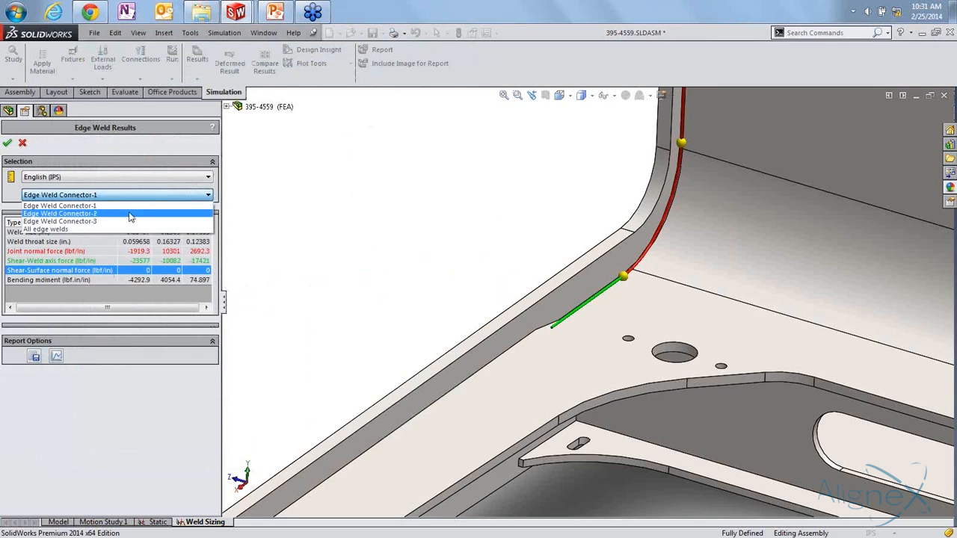
click(112, 213)
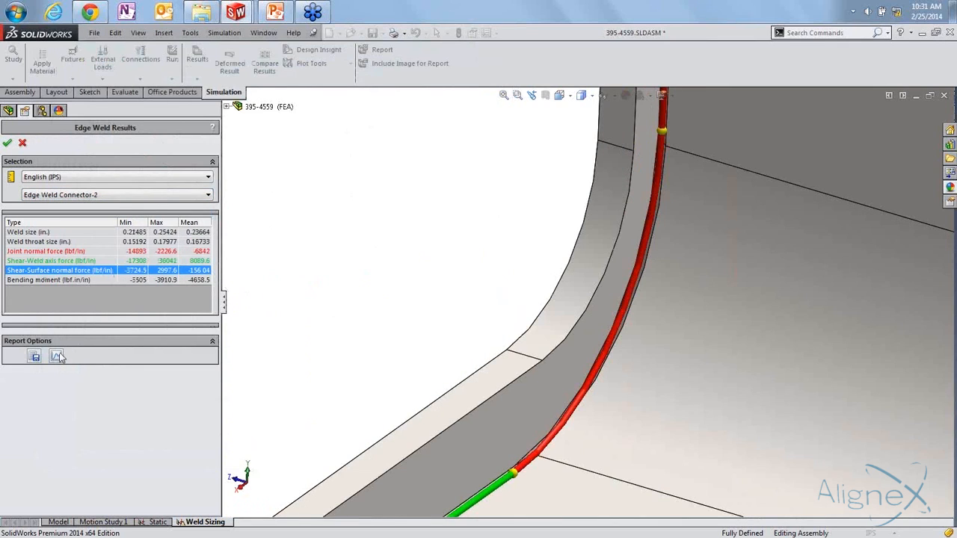
click(58, 356)
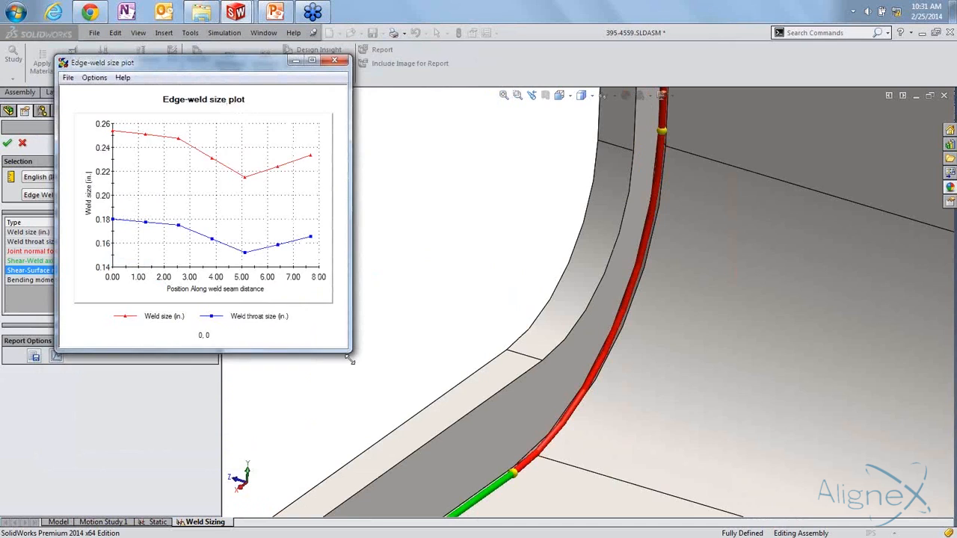
drag(350, 360, 579, 480)
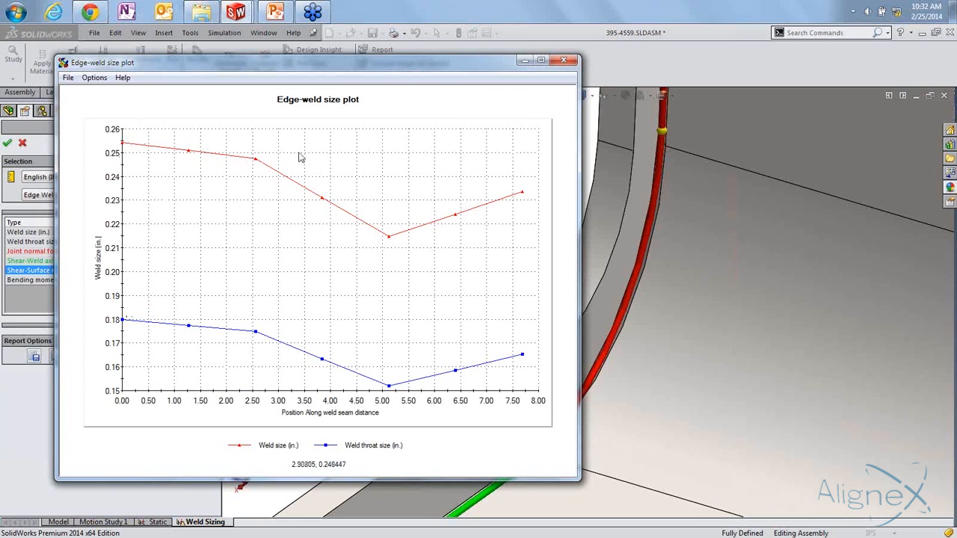
click(569, 67)
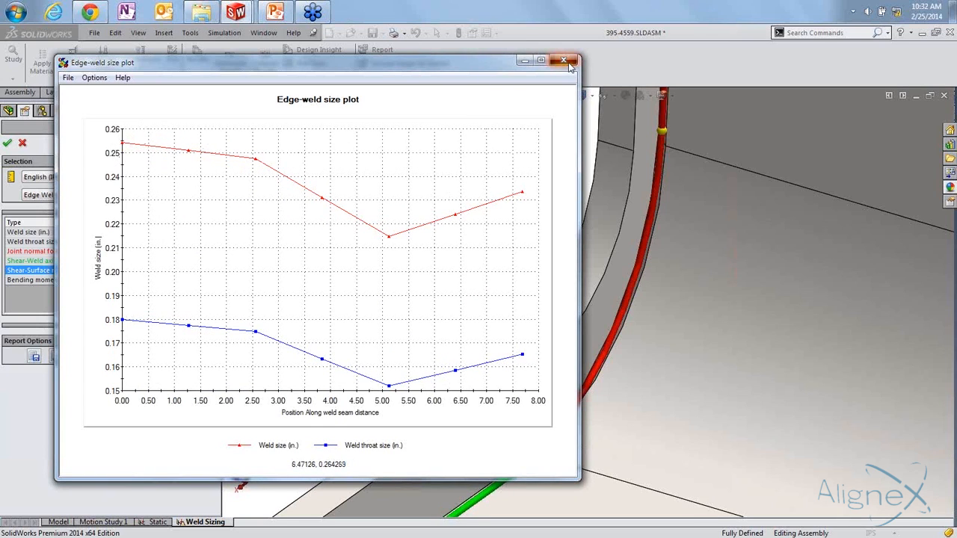
Close the detailed edge weld results and return to the weld check plot of the whole frame
scroll(398, 243, up, 9)
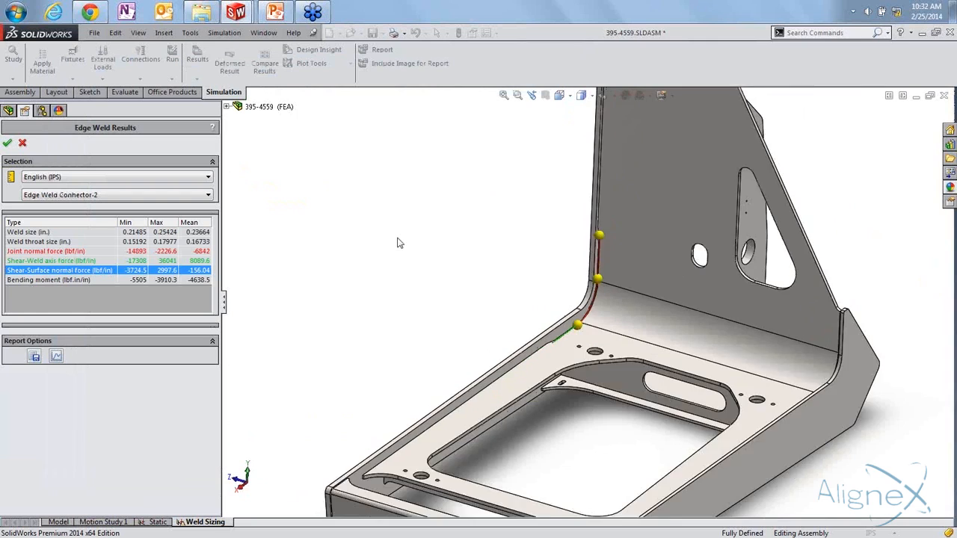
mouse_move(431, 331)
ctrl+middle_down()
mouse_move(390, 335)
mouse_move(416, 331)
mouse_move(402, 320)
mouse_move(415, 323)
ctrl+middle_up()
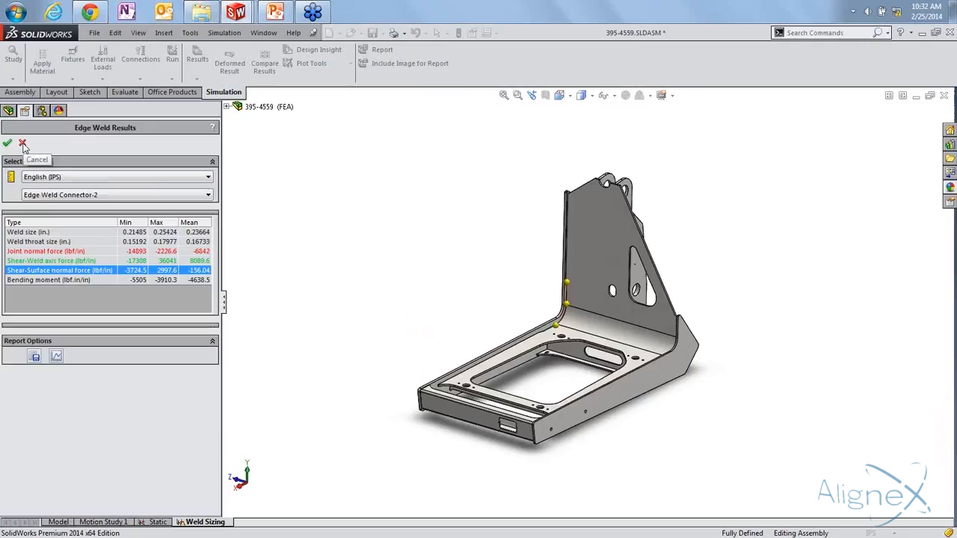
click(23, 145)
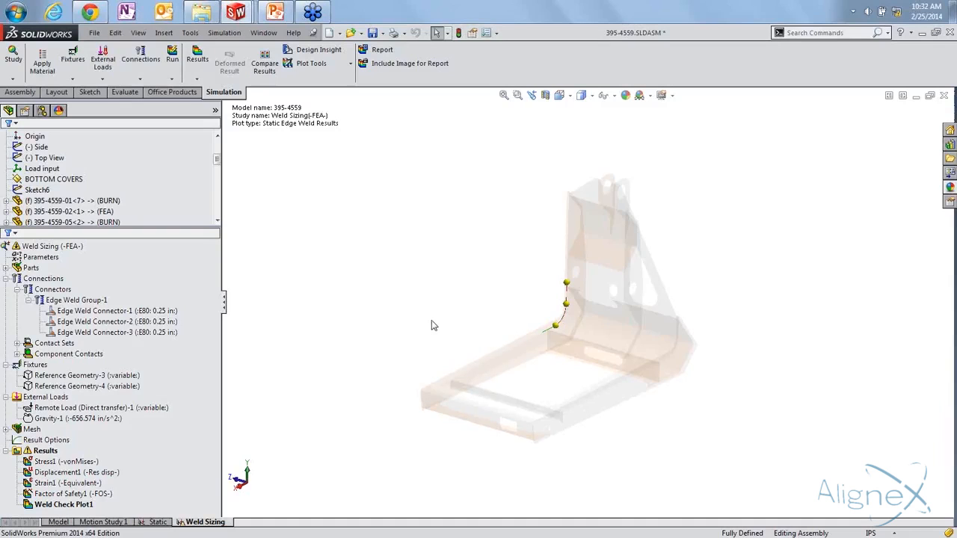
scroll(441, 326, down, 1)
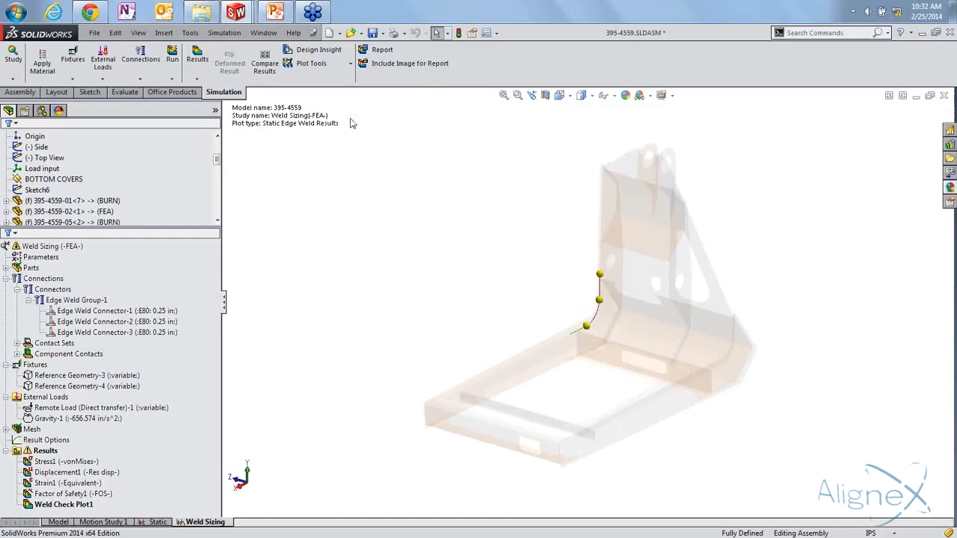
Switch to the open part Weld Sizing.SLDPRT and look closely at the joint between the square tube and base plate
click(263, 33)
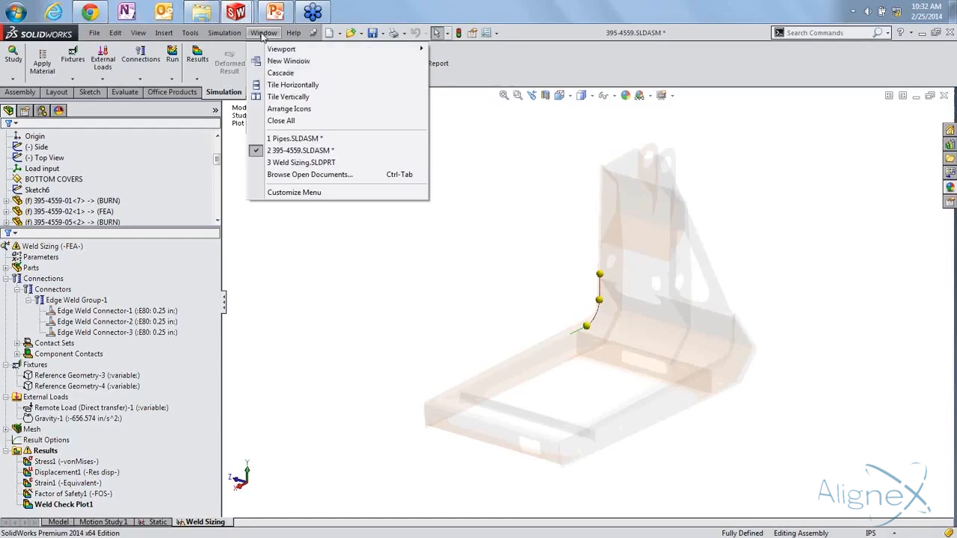
click(308, 165)
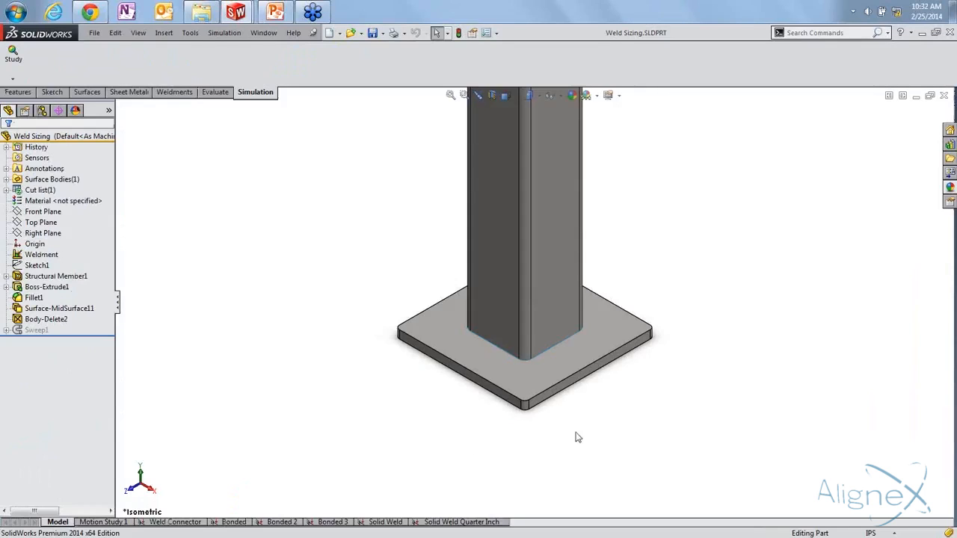
scroll(572, 389, down, 4)
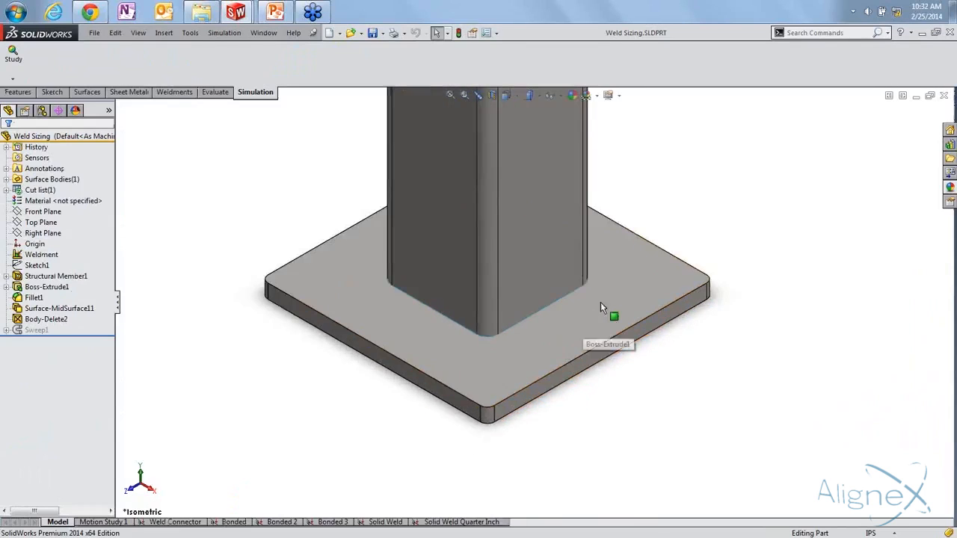
Display the Weld Connector study's von Mises stress plot at the tube-to-plate joint and hide the simulation symbols
ctrl+middle_drag(606, 345, 635, 348)
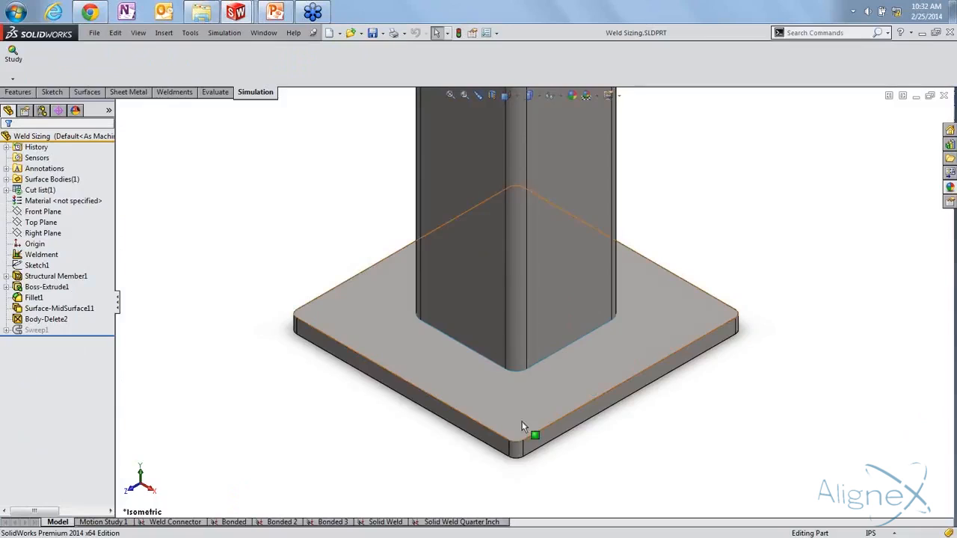
click(177, 522)
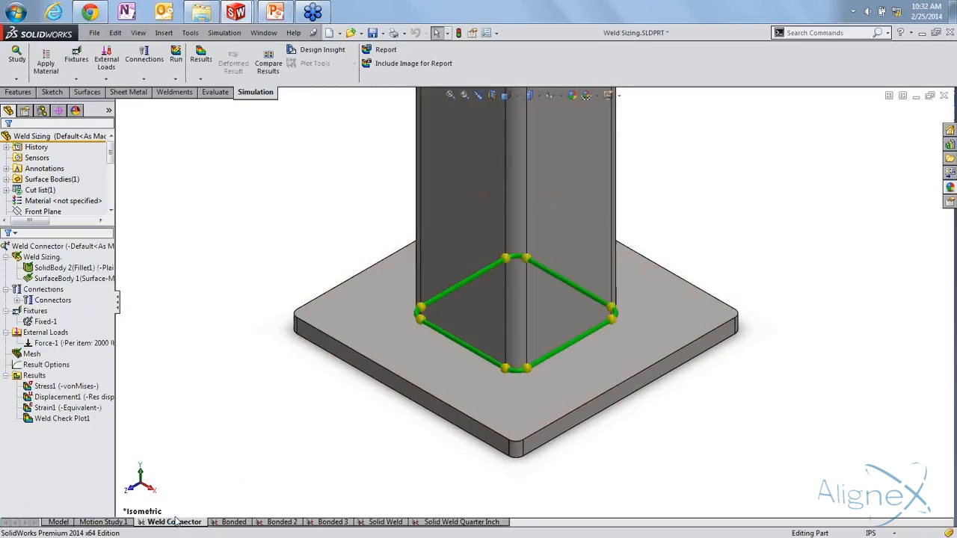
scroll(362, 386, up, 8)
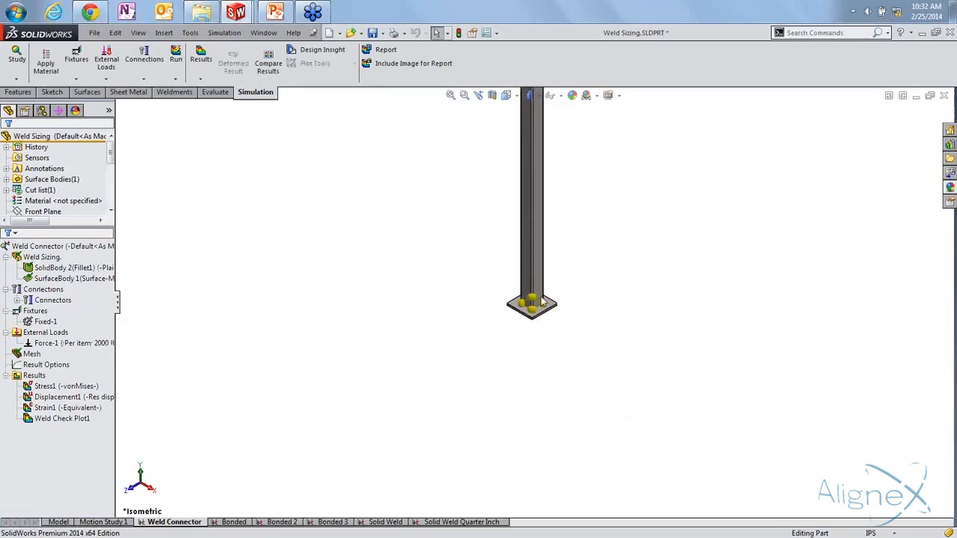
scroll(556, 309, down, 10)
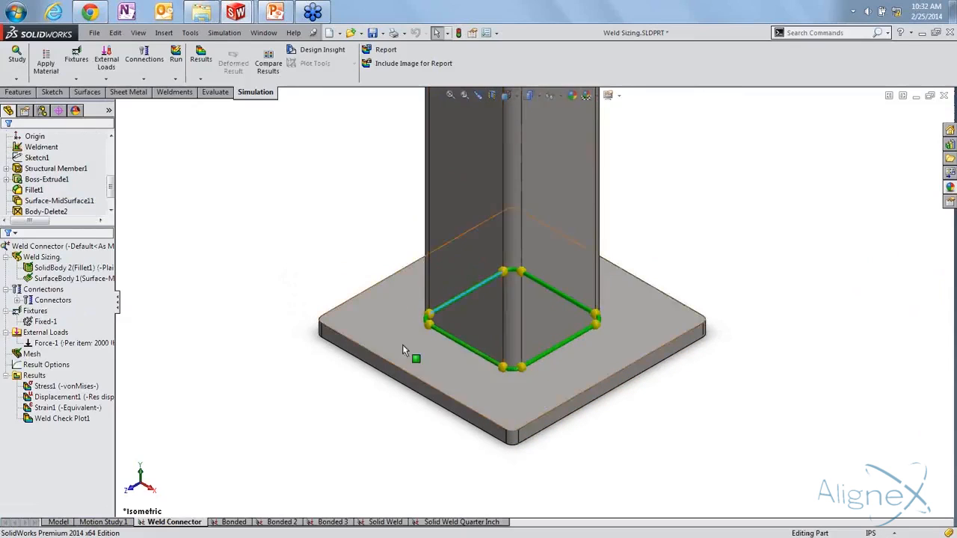
double_click(76, 386)
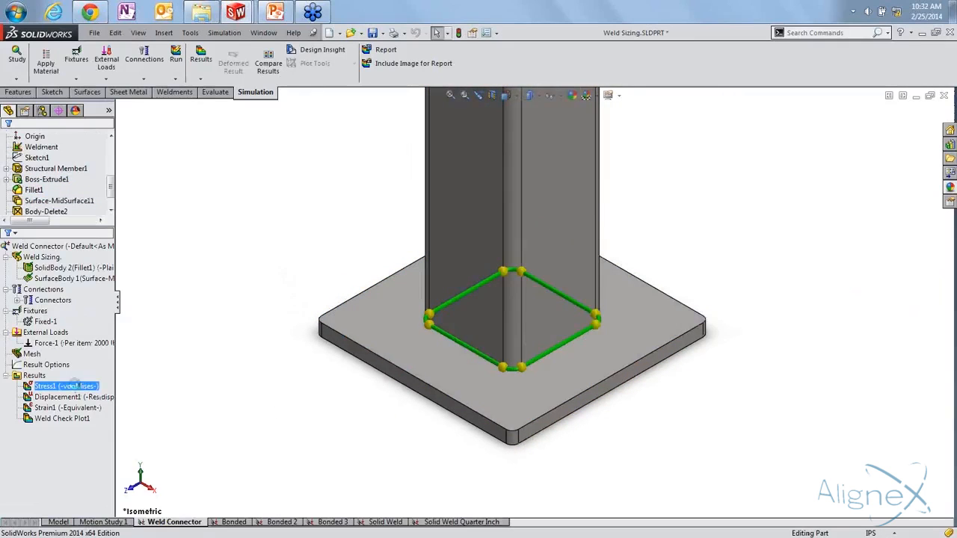
click(115, 33)
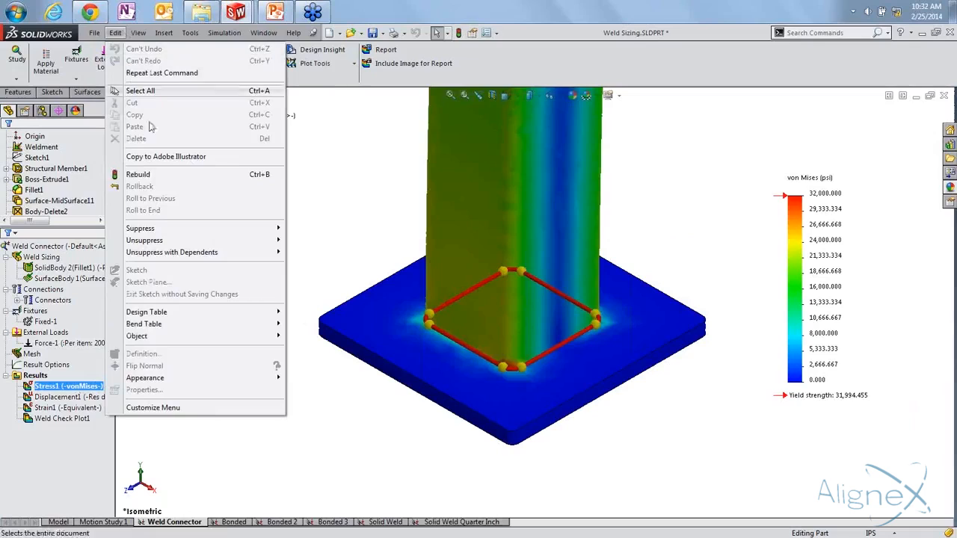
mouse_move(138, 33)
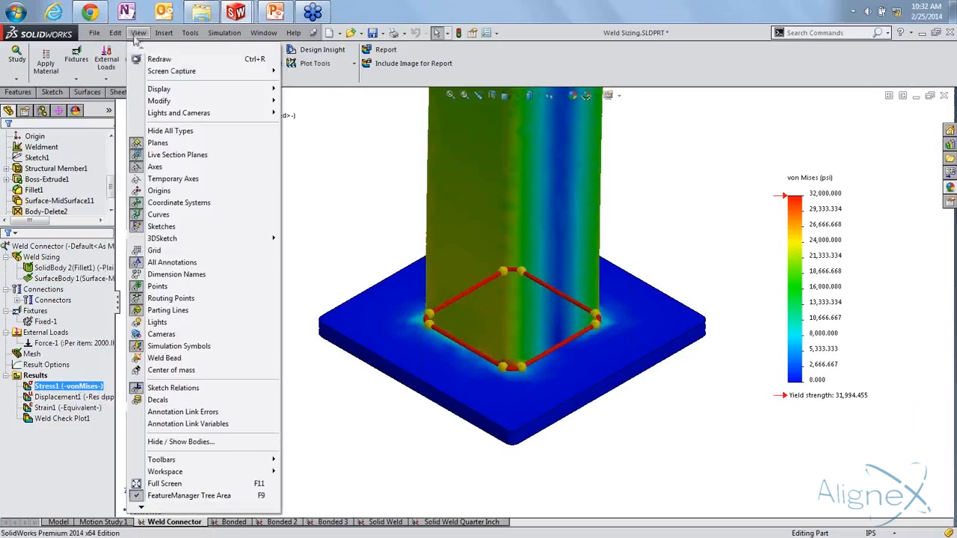
click(174, 346)
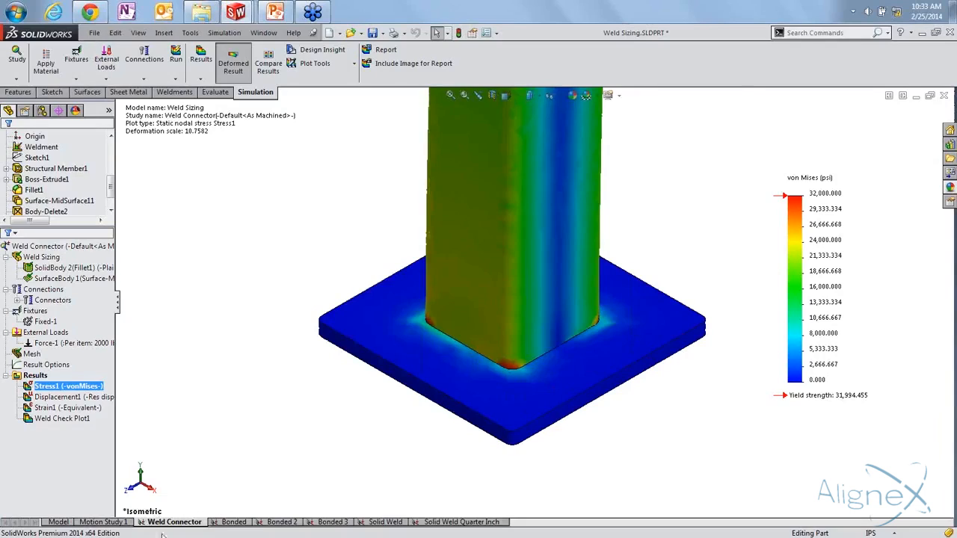
Open the Bonded study and display its von Mises stress plot at the tube-to-plate joint
click(224, 524)
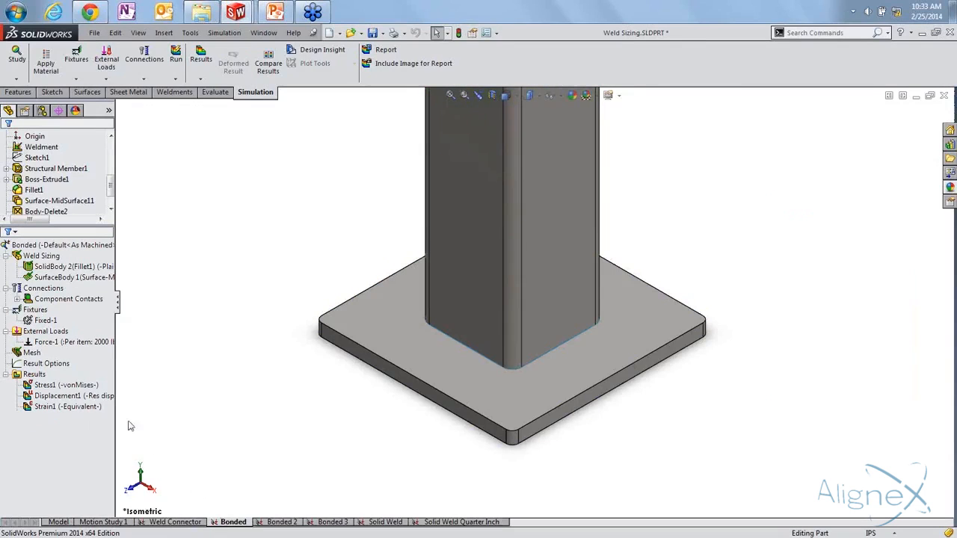
double_click(82, 385)
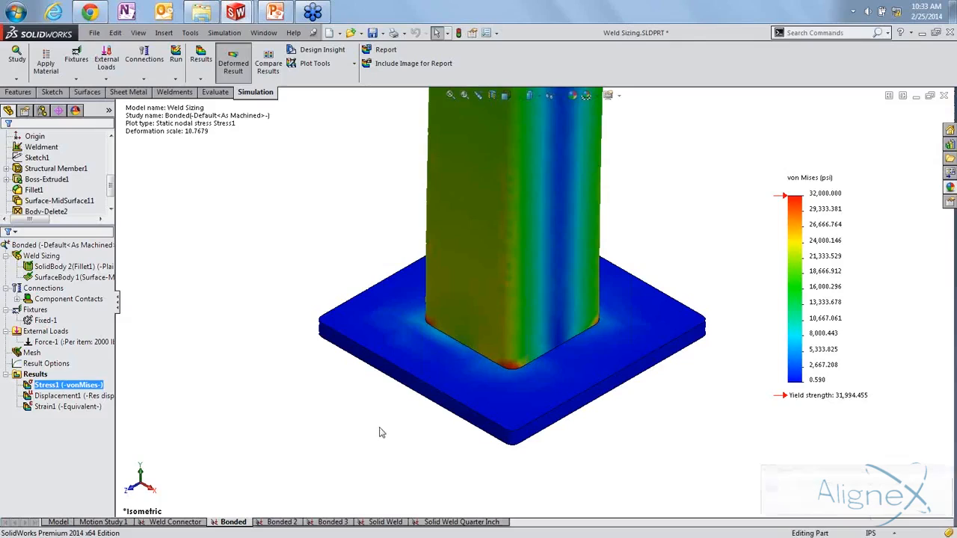
Try to open the Solid Weld Quarter Inch study, and activate the Weld Quarter Inch configuration of the part
click(457, 521)
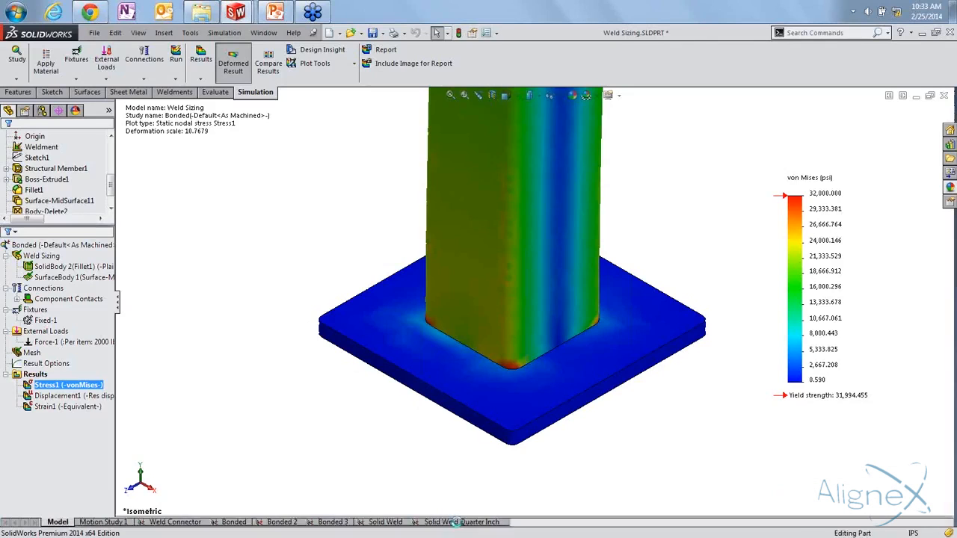
click(67, 522)
click(42, 110)
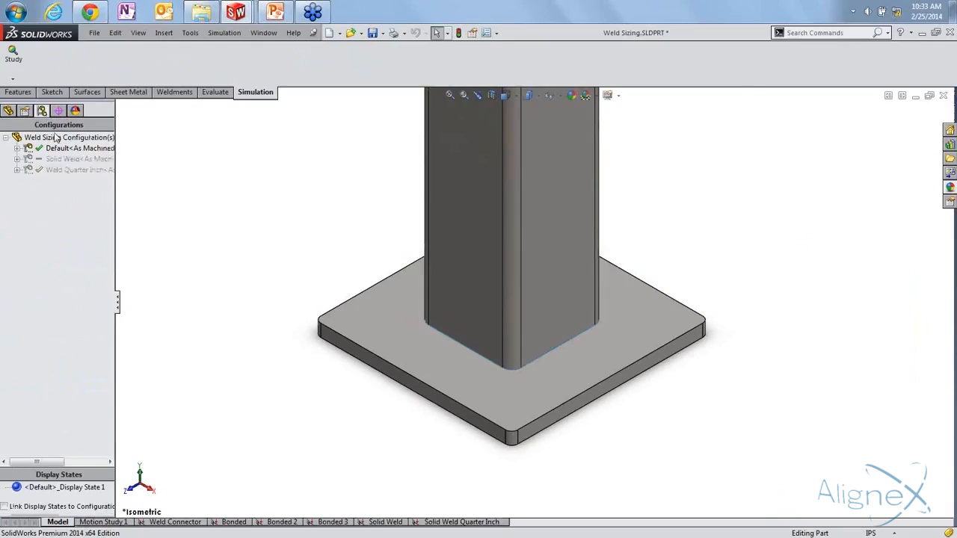
double_click(74, 170)
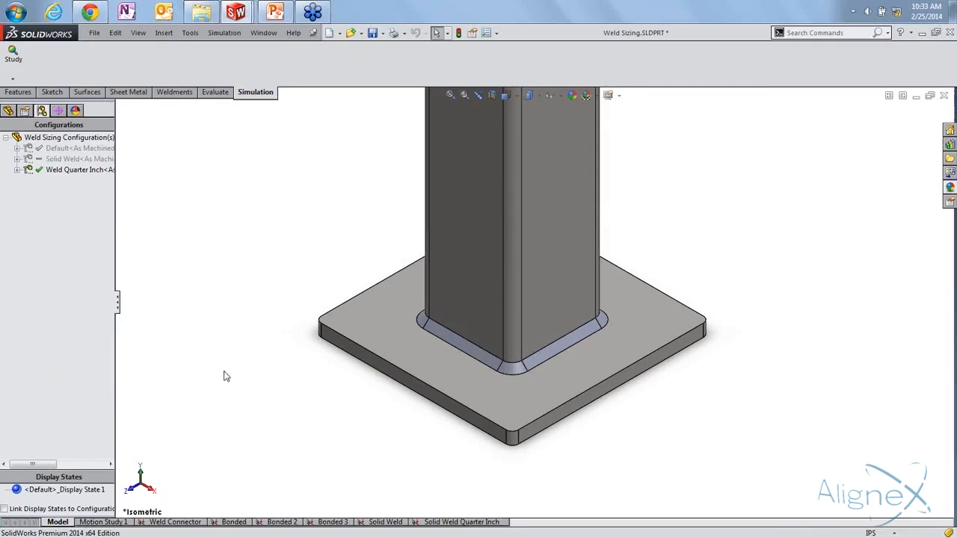
Open the Solid Weld Quarter Inch study and examine the stress intensity plot around the solid weld bead
click(451, 521)
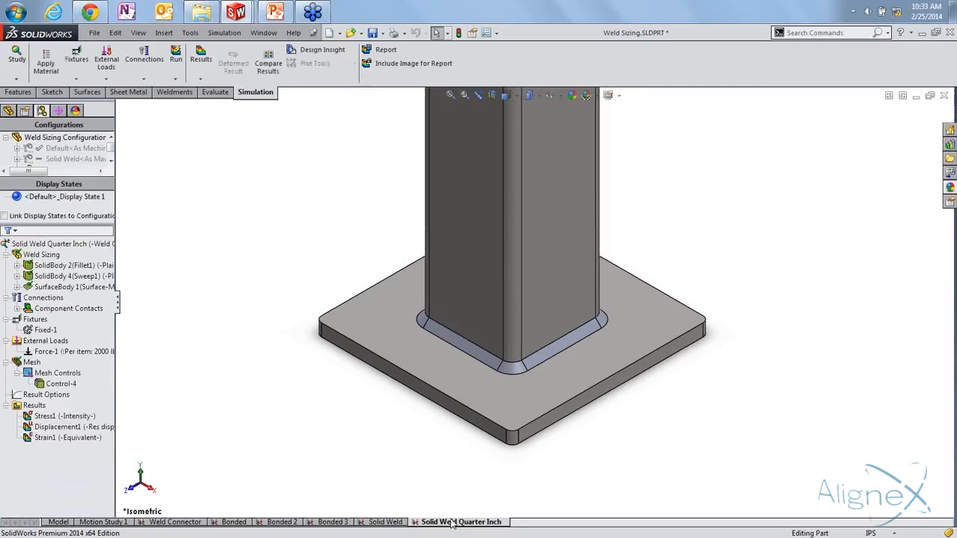
double_click(75, 417)
scroll(545, 374, down, 5)
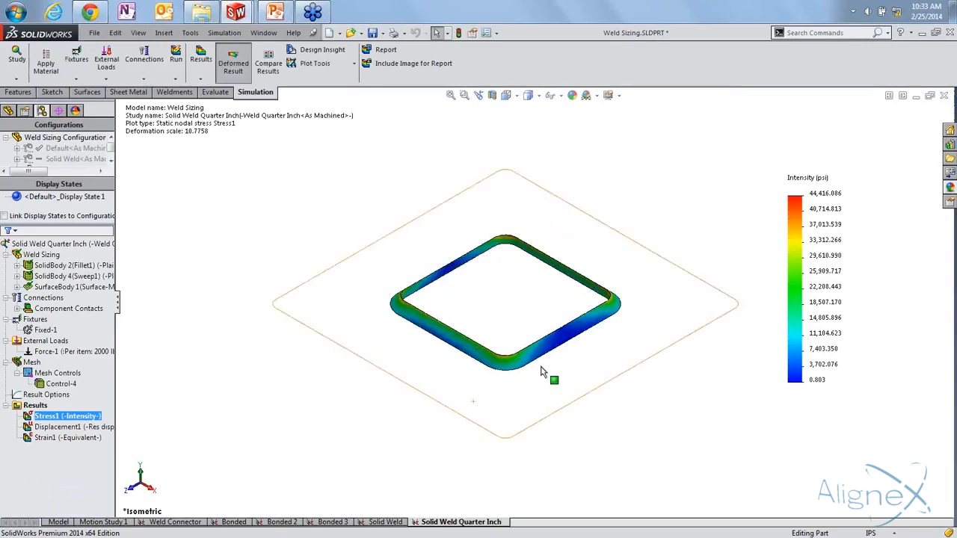
ctrl+middle_drag(612, 344, 622, 397)
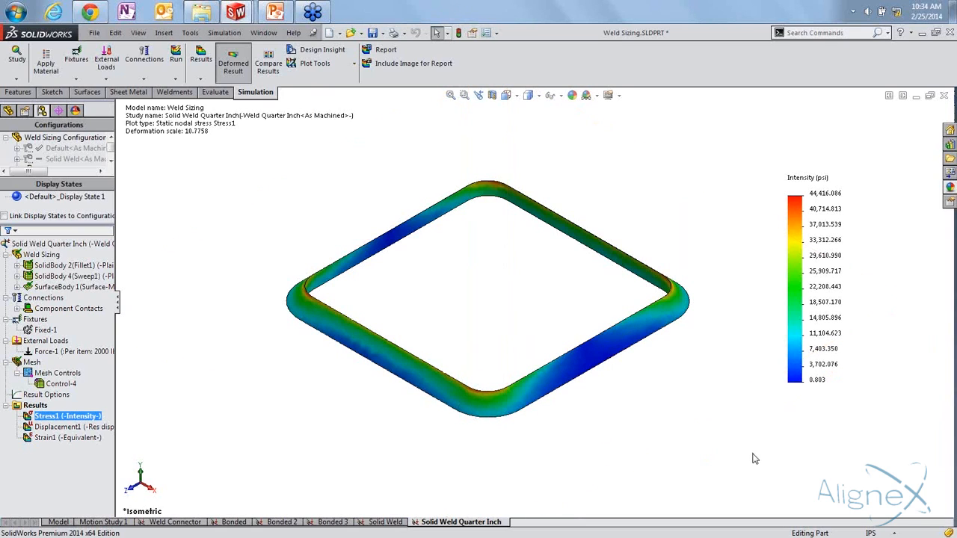
mouse_move(652, 455)
middle_down()
mouse_move(652, 429)
mouse_move(655, 443)
middle_up()
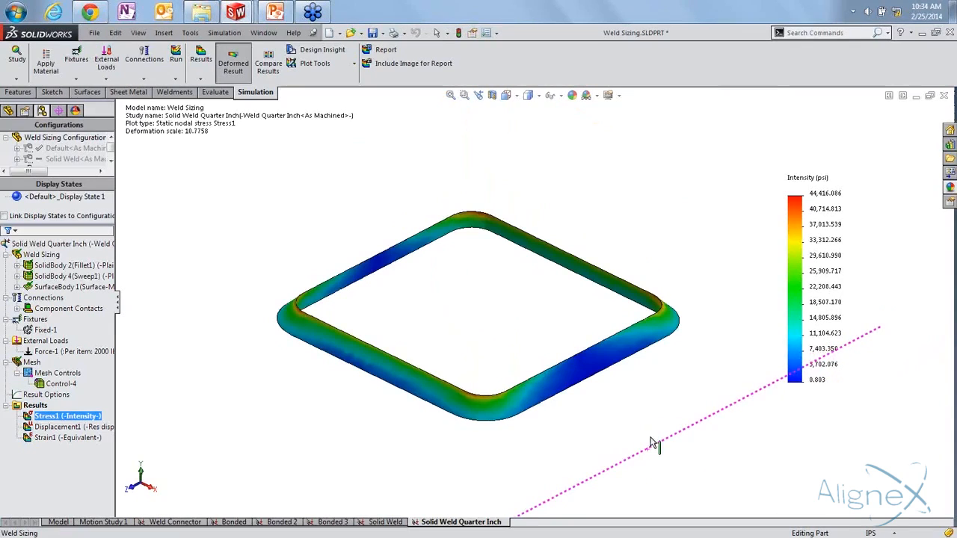
scroll(613, 417, up, 3)
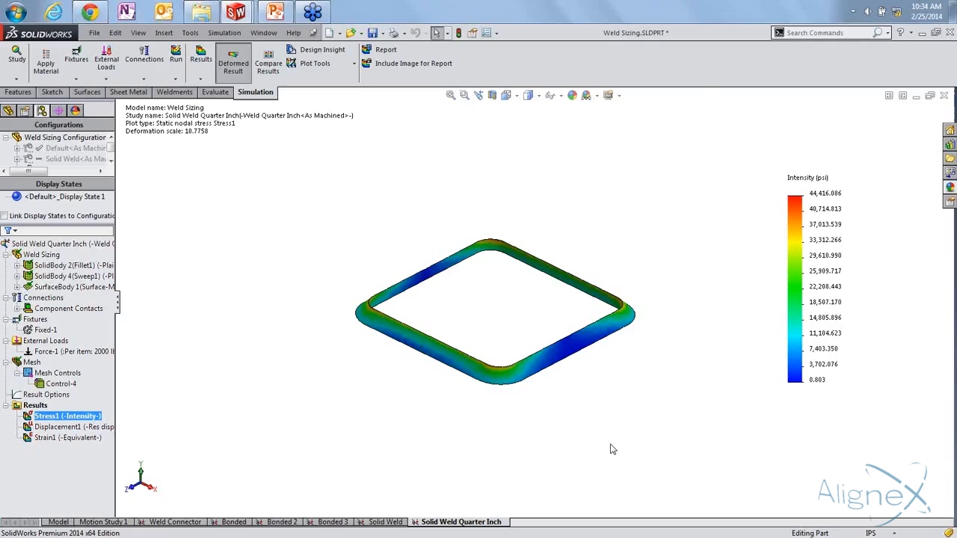
Switch to the PowerPoint slide show, advance to the Questions? slide, and bring up the webinar control window
click(275, 10)
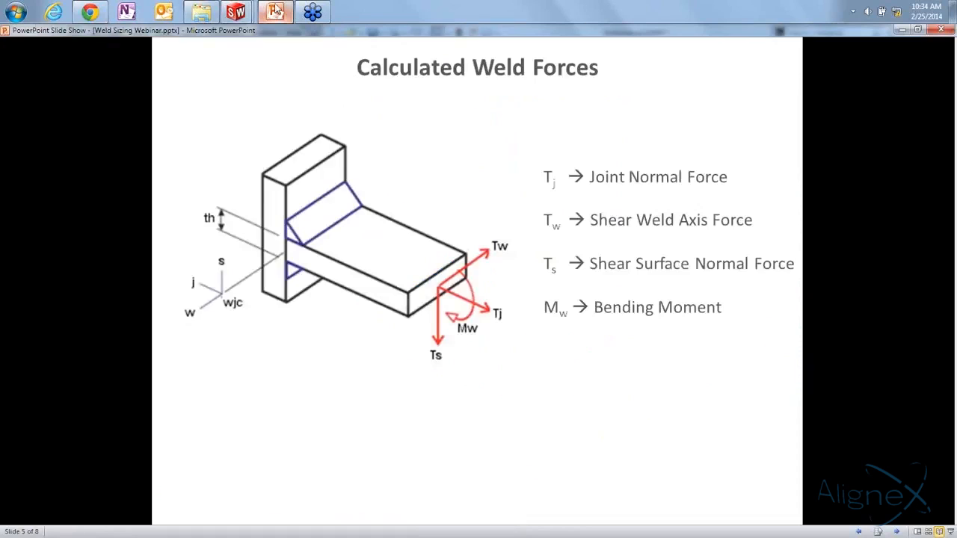
key(Right)
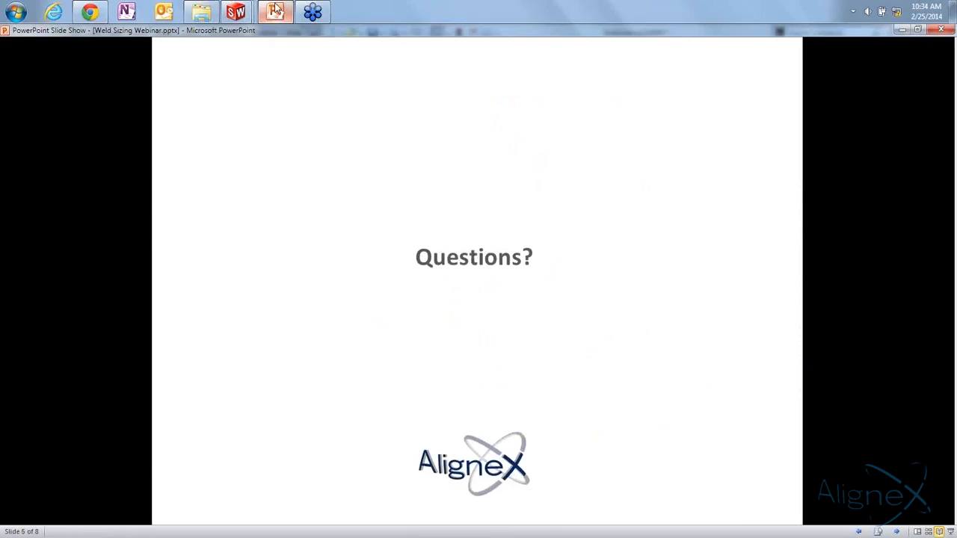
click(314, 12)
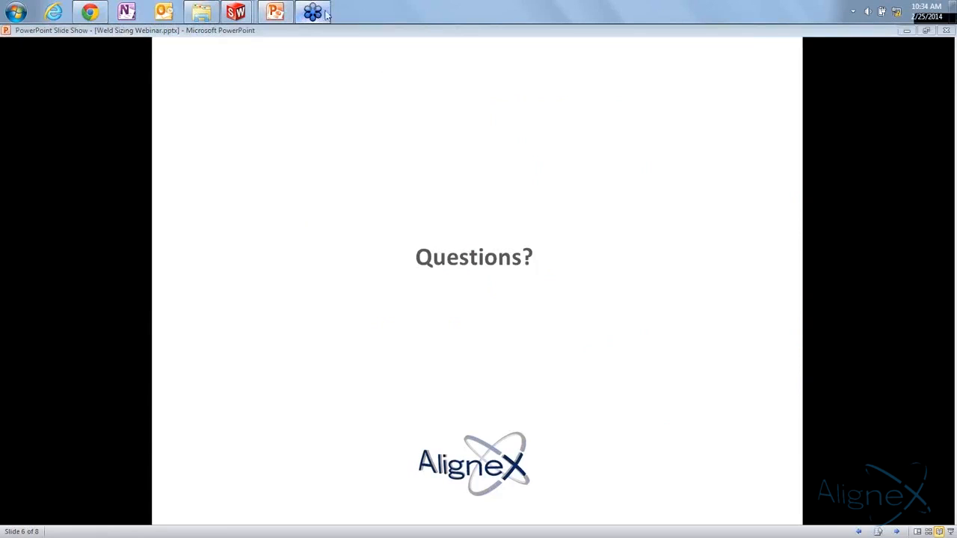
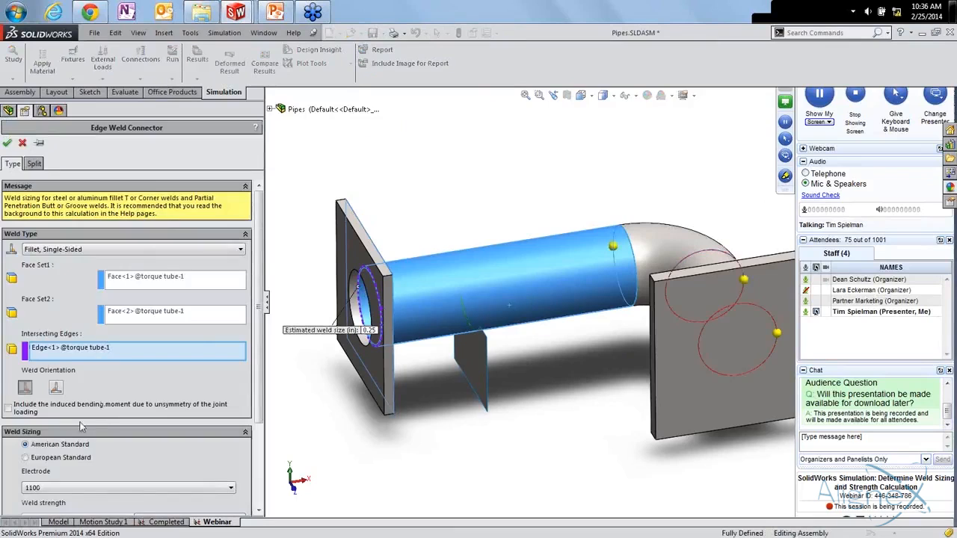
Set the safety factor of the torque tube's edge weld connector to 2 and accept the connector definition
scroll(86, 433, down, 5)
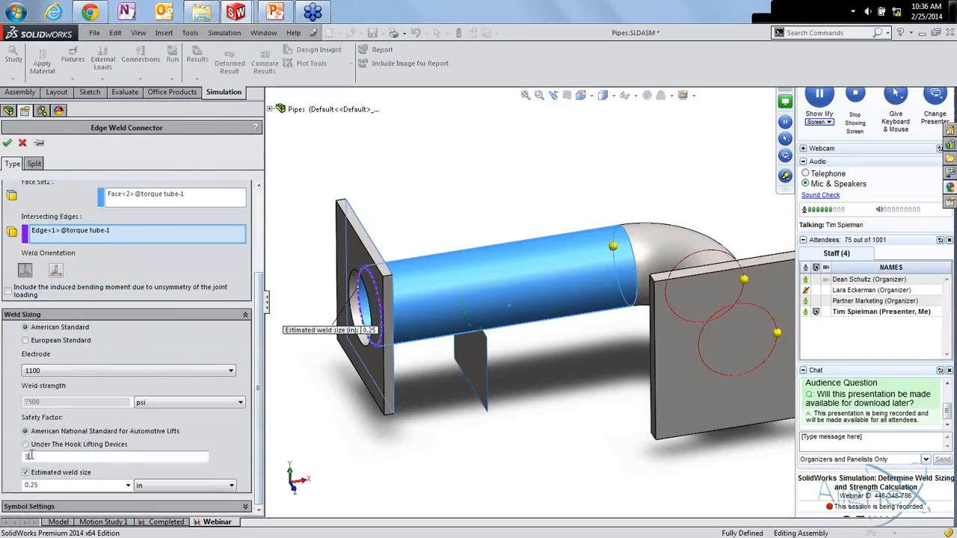
drag(31, 457, 18, 443)
text(2)
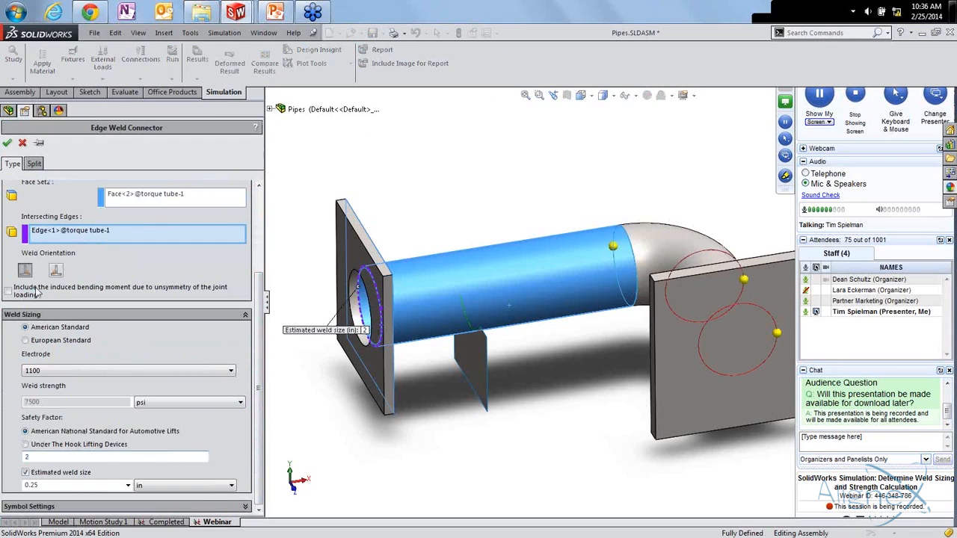
click(7, 143)
click(297, 194)
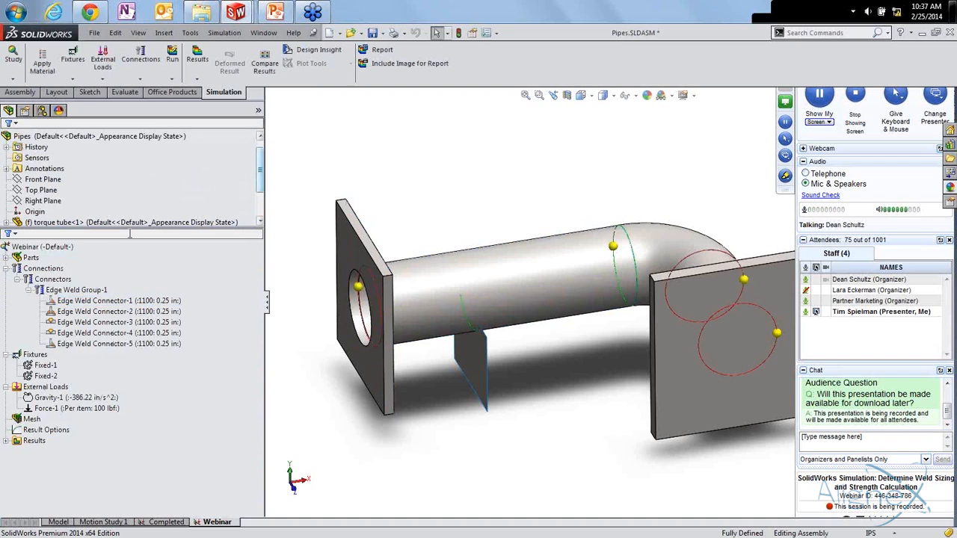
Start defining Plate2-1 as a thin shell by selected faces using its large outer face, and cancel the definition
click(6, 268)
click(6, 257)
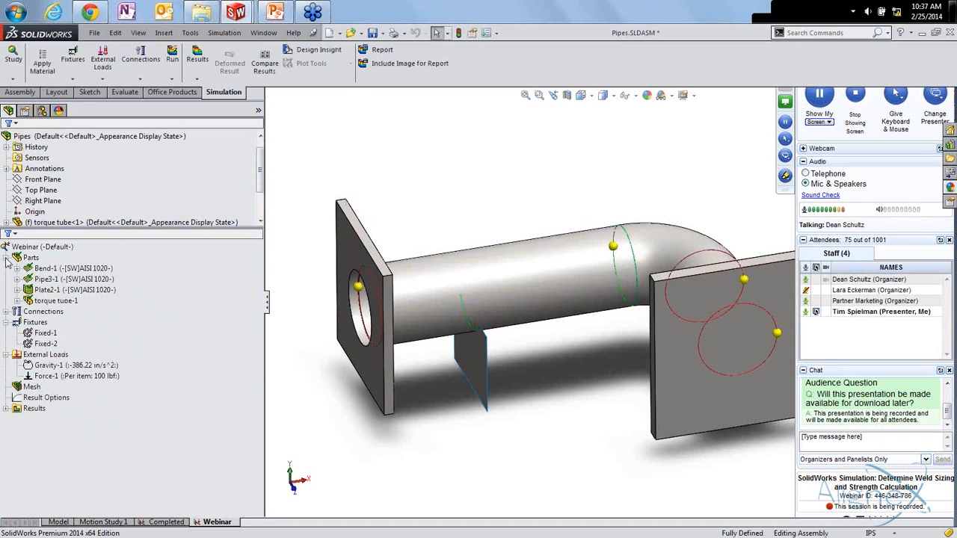
right_click(34, 290)
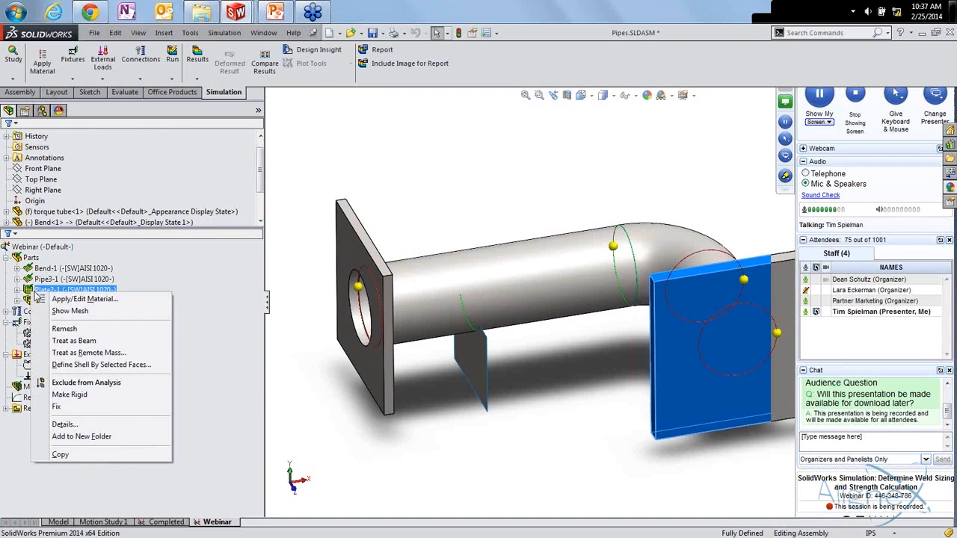
click(88, 365)
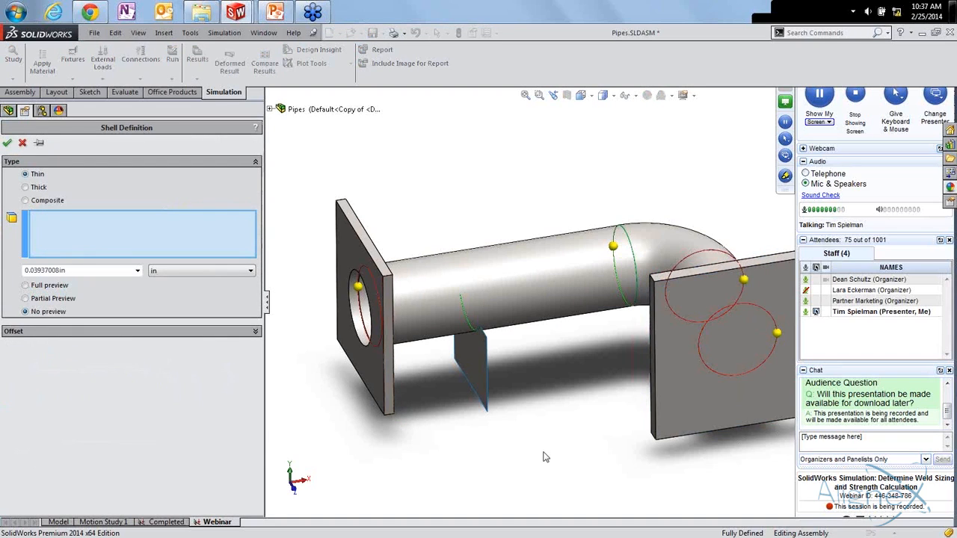
middle_drag(545, 457, 481, 418)
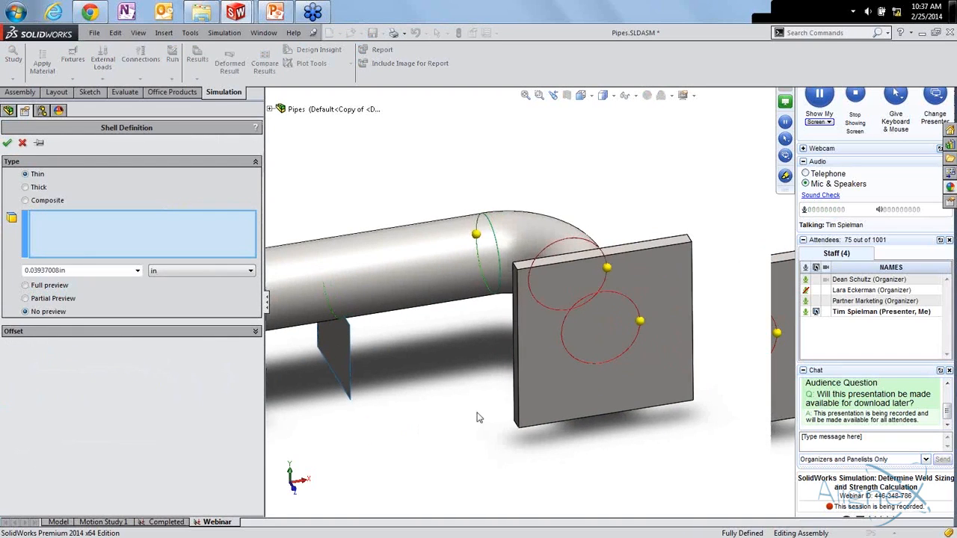
click(575, 384)
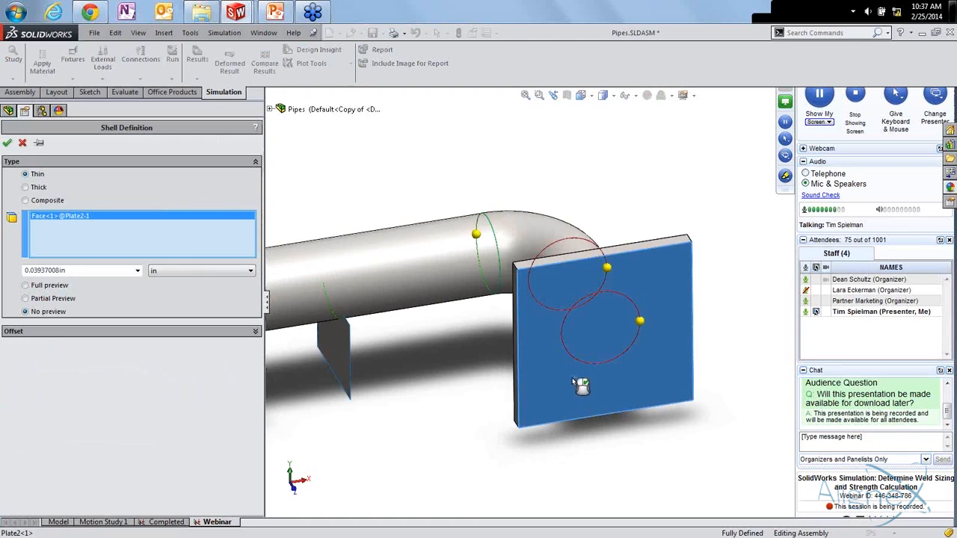
click(99, 270)
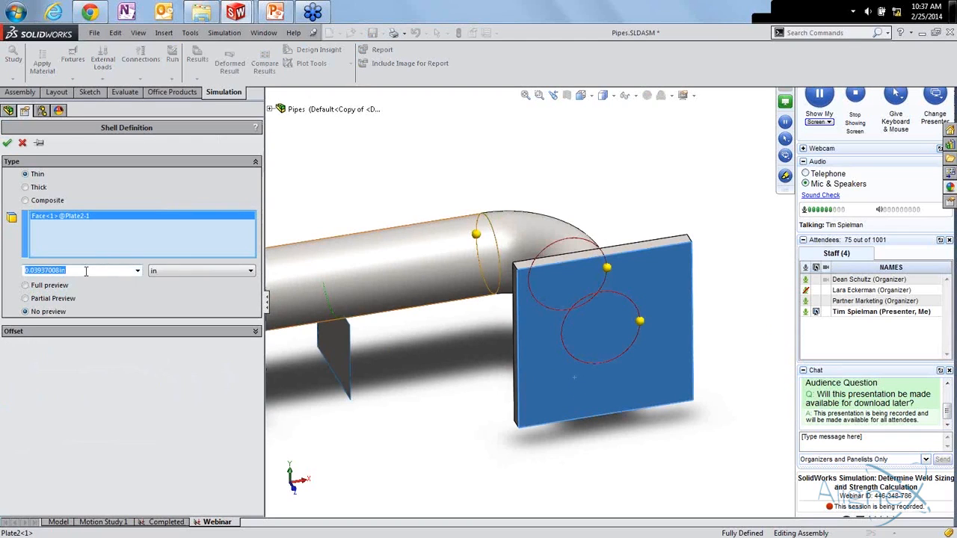
click(24, 143)
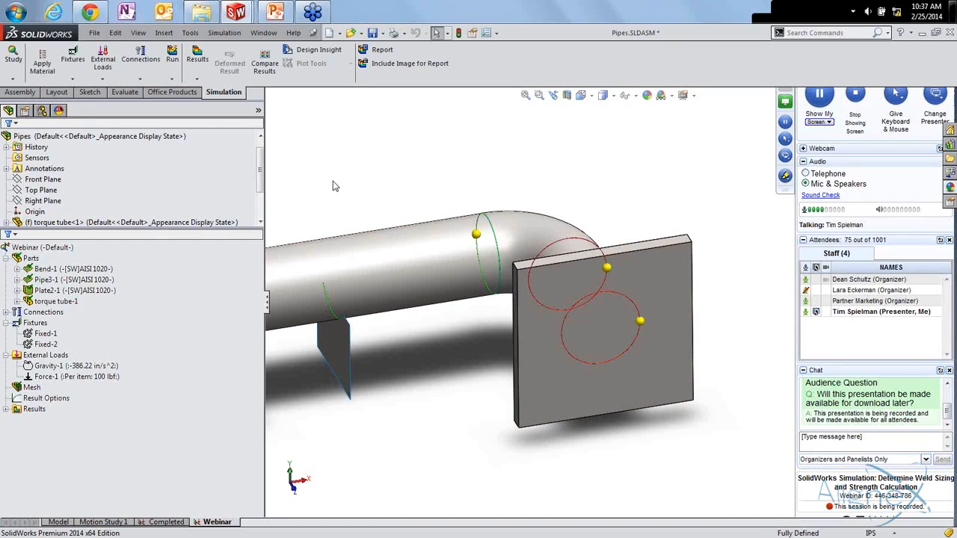
Switch to the open assembly 395-4559.SLDASM and bring the whole frame into view
click(263, 32)
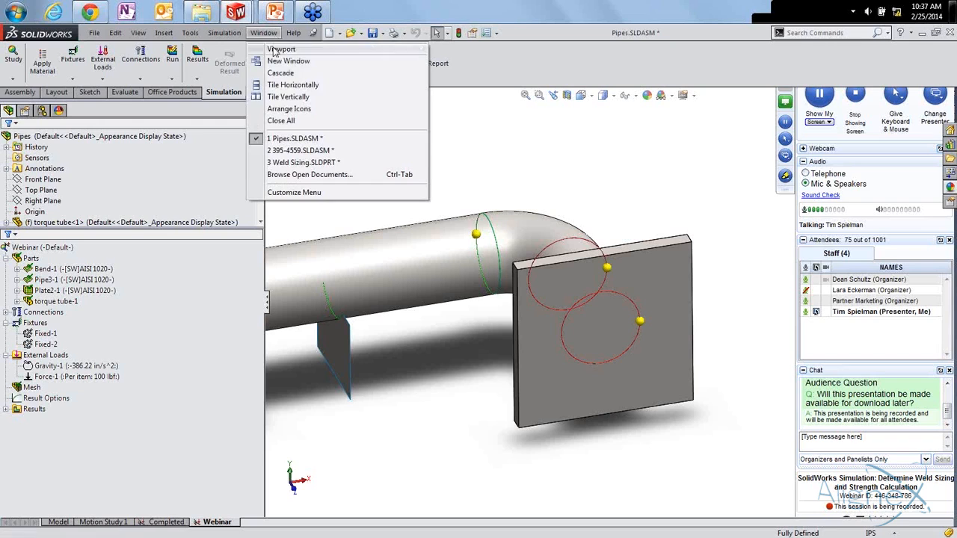
click(297, 150)
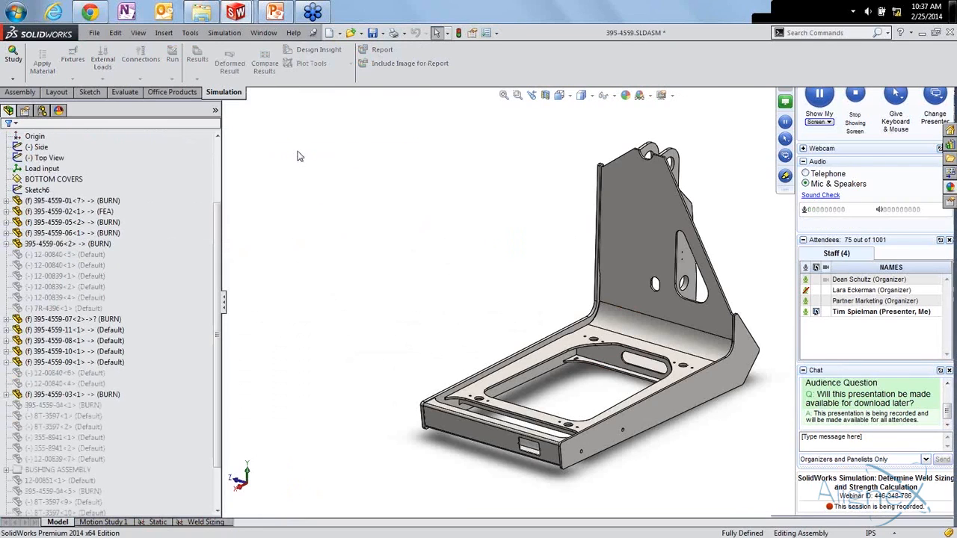
ctrl+middle_drag(459, 296, 395, 280)
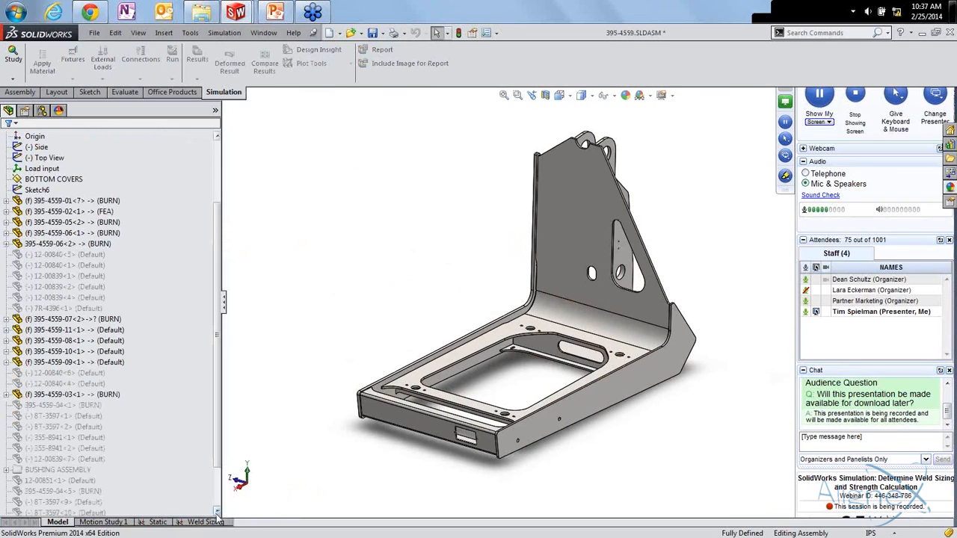
Activate the Weld Sizing study and open the definition of Edge Weld Connector-1 from Edge Weld Group-1
click(214, 522)
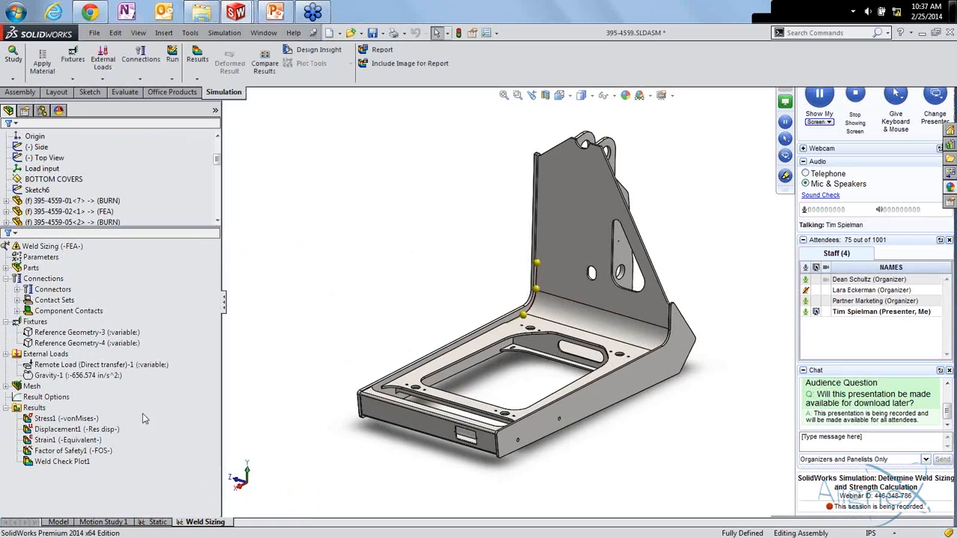
click(17, 289)
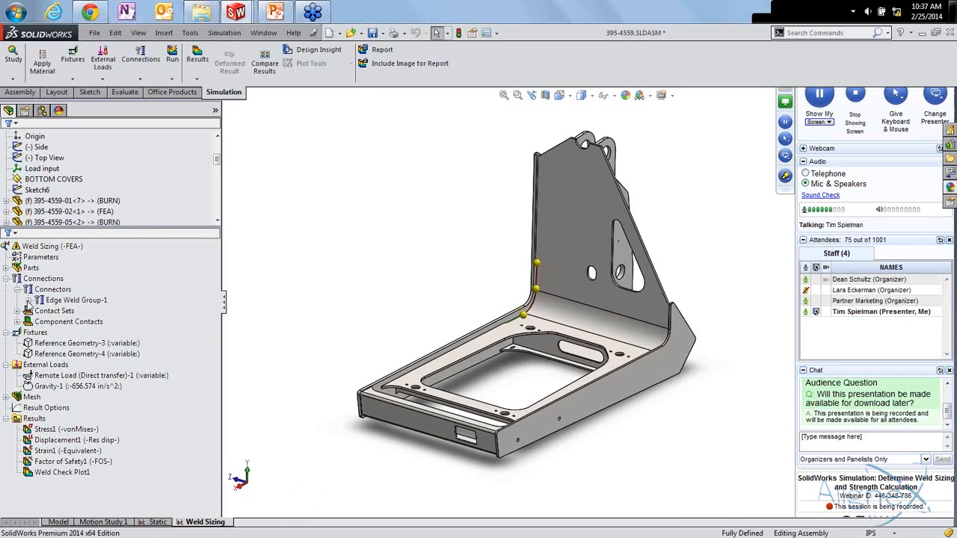
click(28, 300)
click(75, 311)
right_click(67, 311)
click(101, 353)
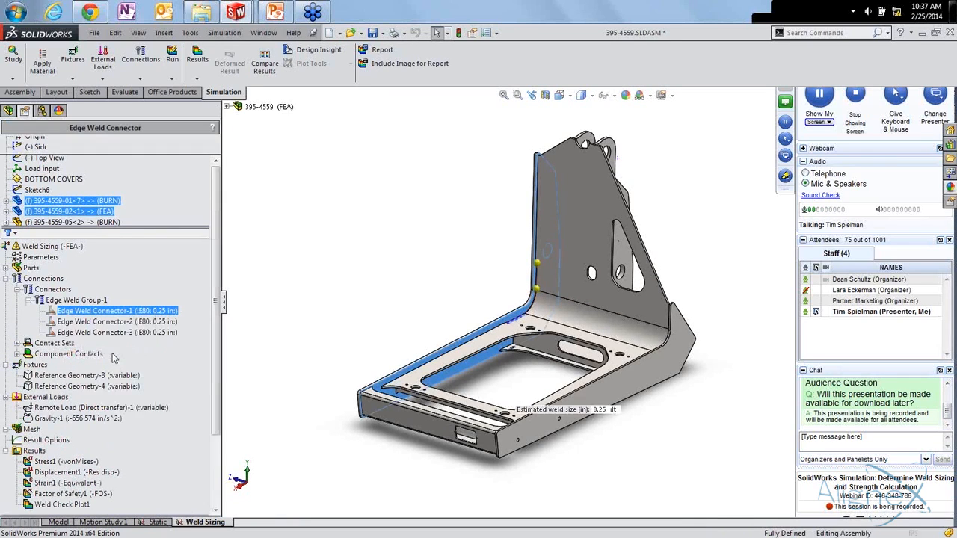
Examine up close the two faces assigned to Face Set1 and Face Set2 of the edge weld connector
scroll(544, 321, down, 3)
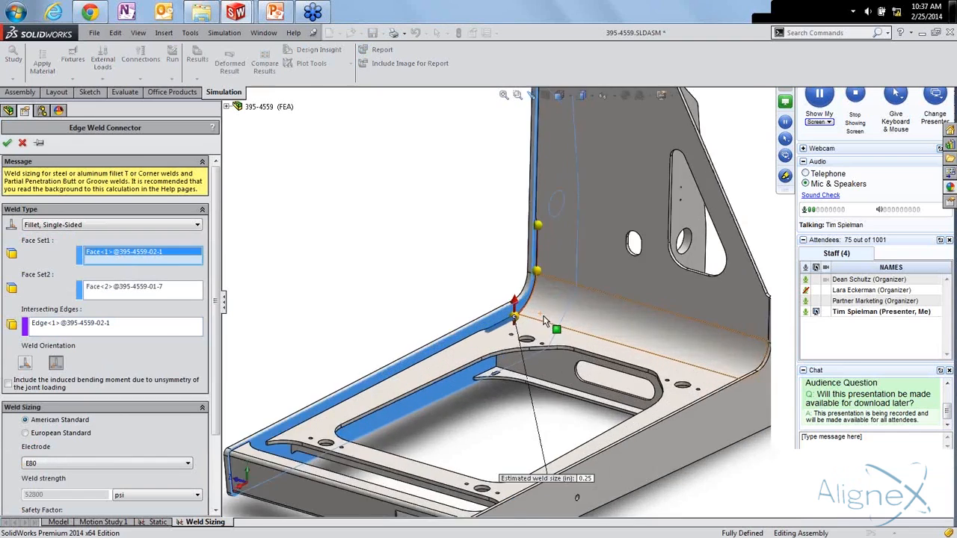
scroll(544, 321, down, 10)
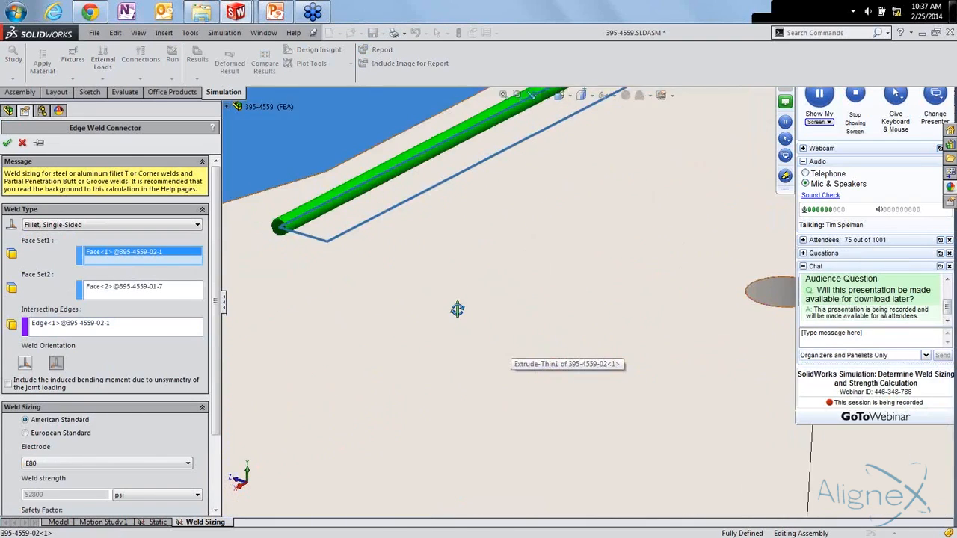
middle_drag(458, 309, 457, 292)
scroll(524, 359, up, 7)
middle_drag(527, 367, 554, 255)
scroll(566, 301, down, 6)
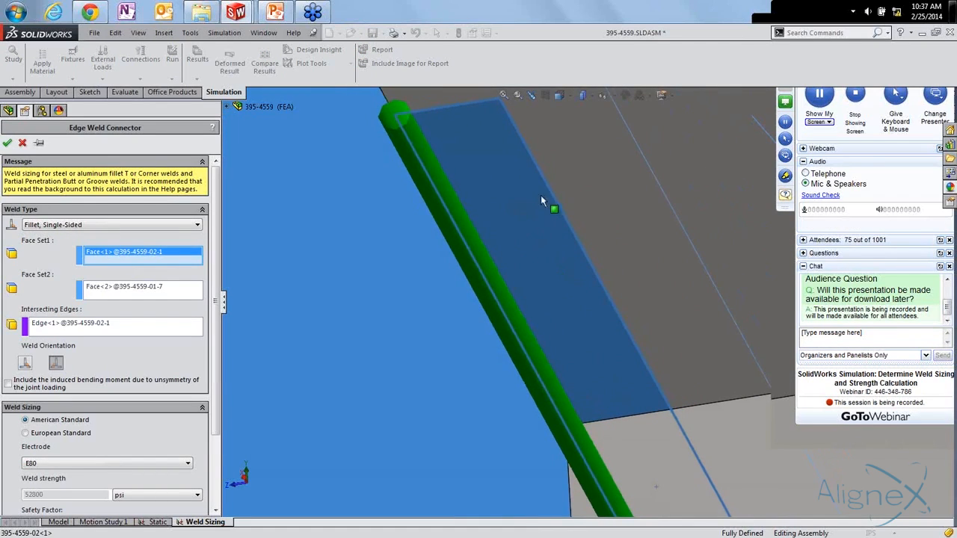
click(151, 288)
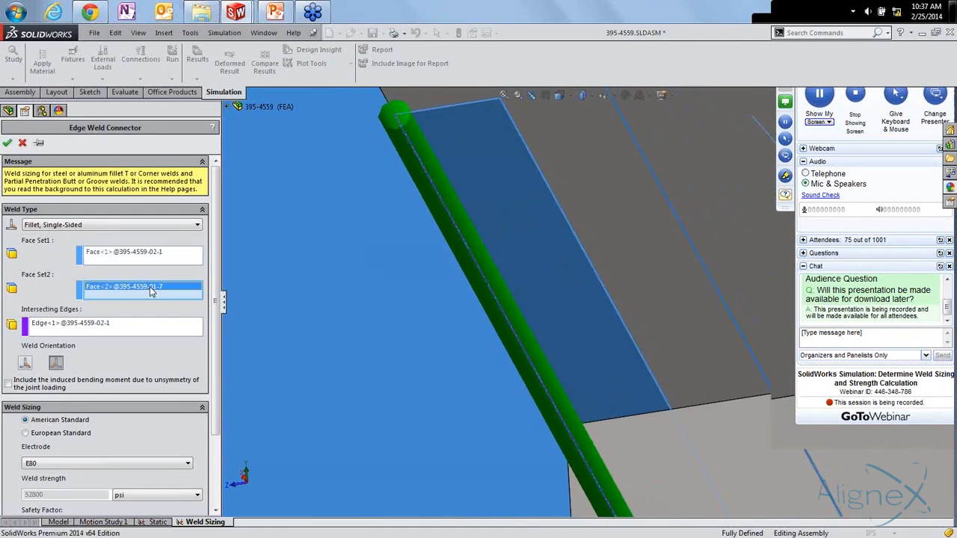
scroll(478, 256, up, 6)
scroll(511, 240, up, 5)
middle_drag(555, 201, 525, 154)
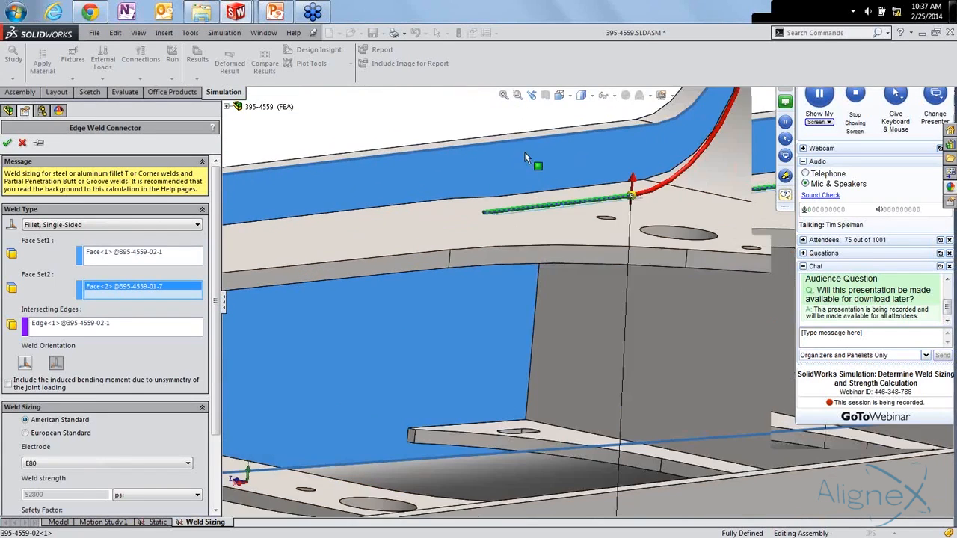
Inspect the intersecting edge assigned to the edge weld connector, and close the definition without changes
click(103, 327)
middle_drag(490, 405, 502, 317)
scroll(525, 238, down, 5)
scroll(521, 263, down, 2)
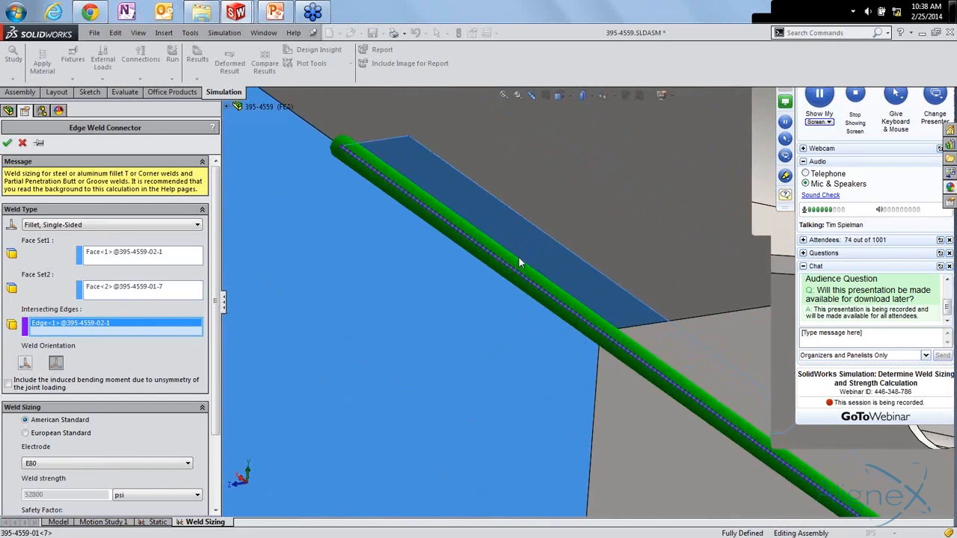
middle_drag(521, 264, 539, 262)
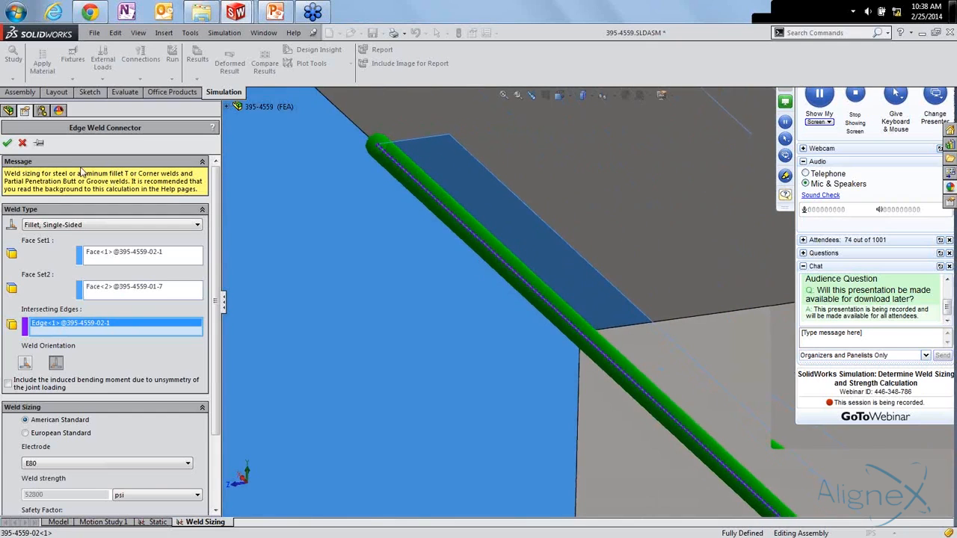
click(23, 143)
Bring the whole frame back into view and clear the connector selection
scroll(490, 258, down, 3)
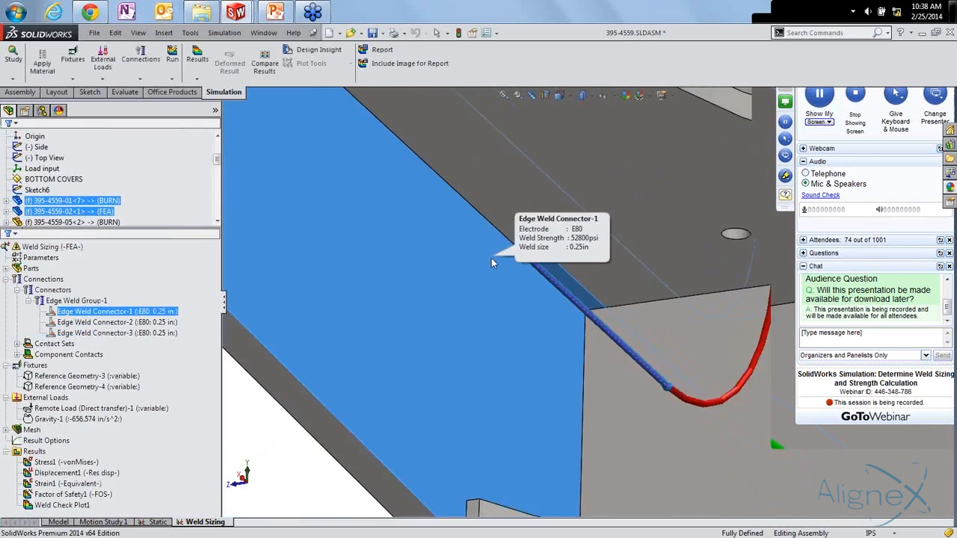
scroll(498, 257, up, 6)
middle_drag(538, 203, 529, 363)
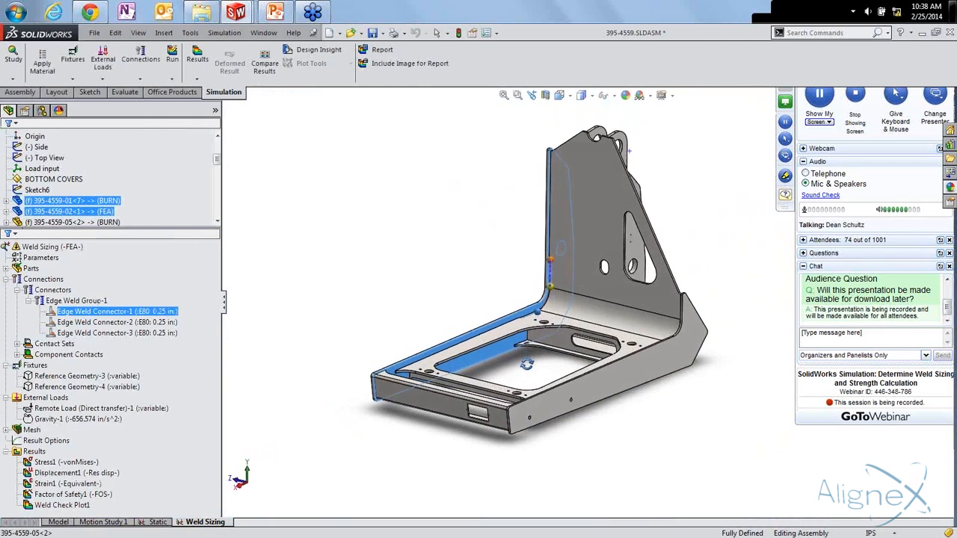
scroll(515, 345, down, 1)
click(450, 262)
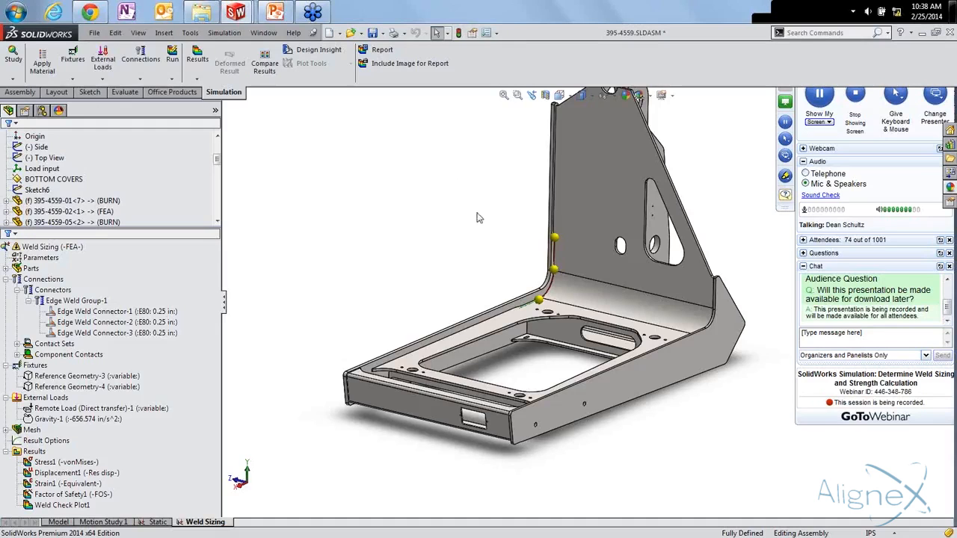
ctrl+middle_drag(476, 221, 455, 278)
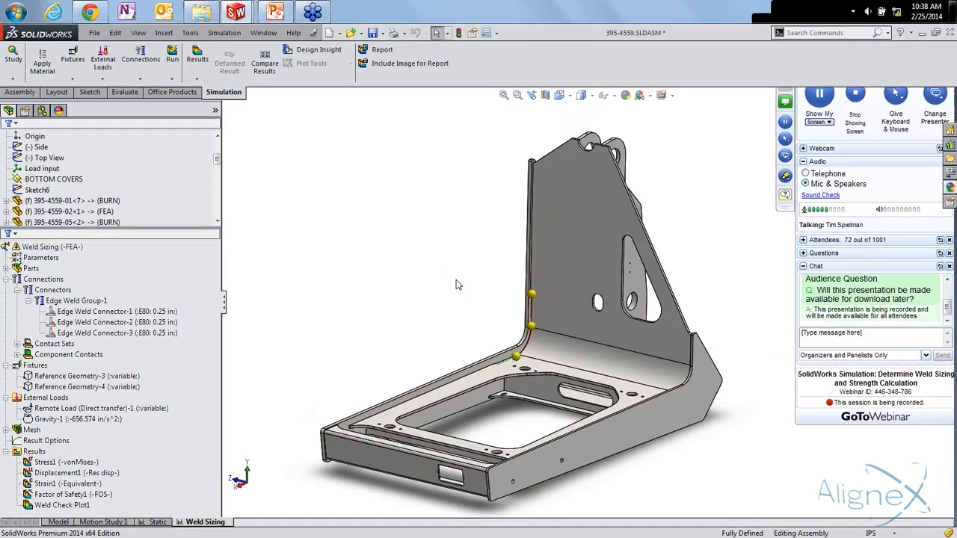
Show the Calculated Weld Forces slide in the PowerPoint slide show, and return to the SolidWorks assembly 395-4559.SLDASM
click(275, 11)
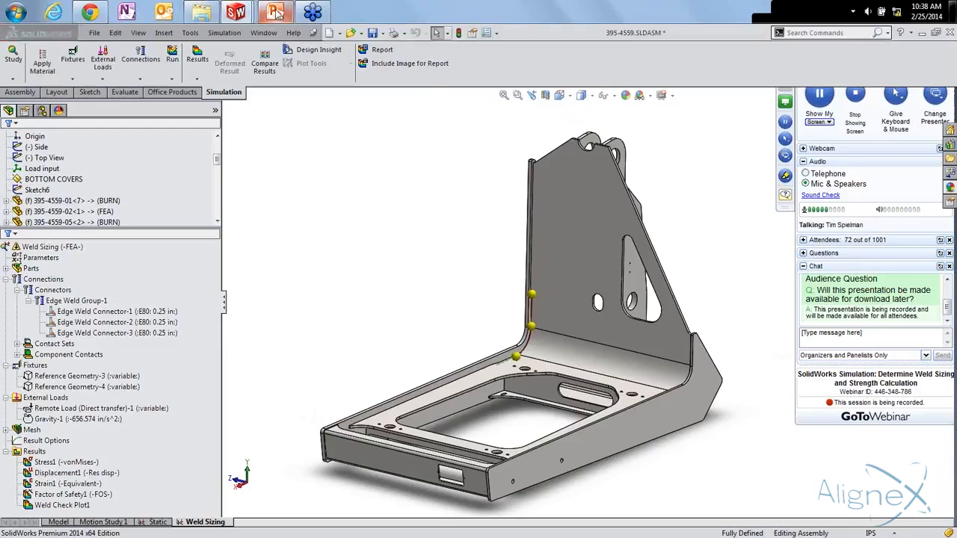
scroll(375, 240, down, 2)
scroll(374, 239, up, 1)
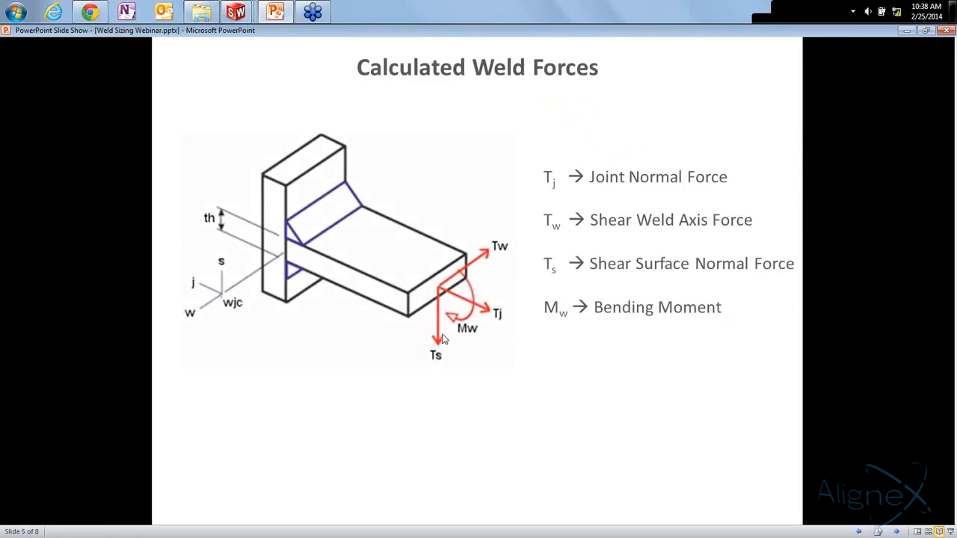
mouse_move(236, 11)
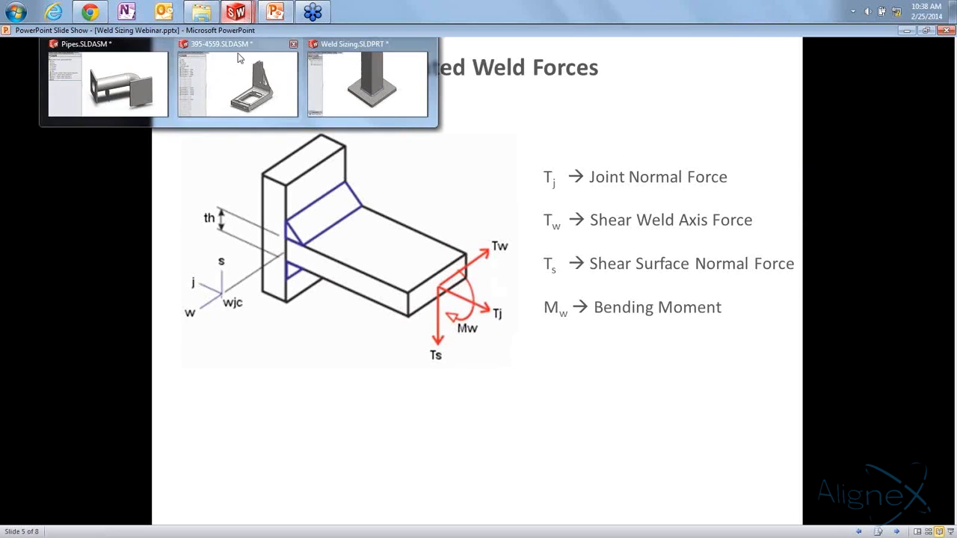
click(255, 101)
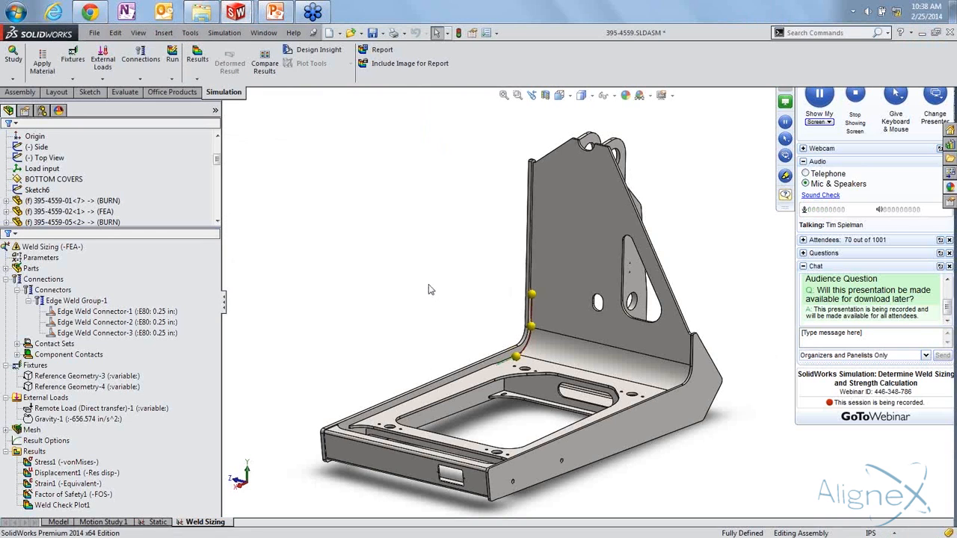
ctrl+middle_drag(423, 269, 418, 218)
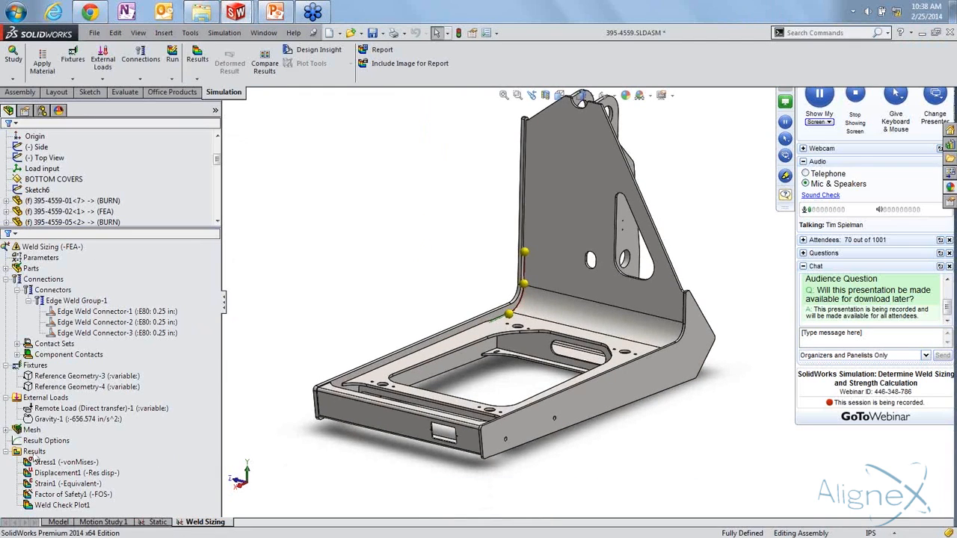
Open the Weld Check Plot1 details and graph weld size along the seam for Edge Weld Connector-1, enlarging the graph before closing it
double_click(60, 506)
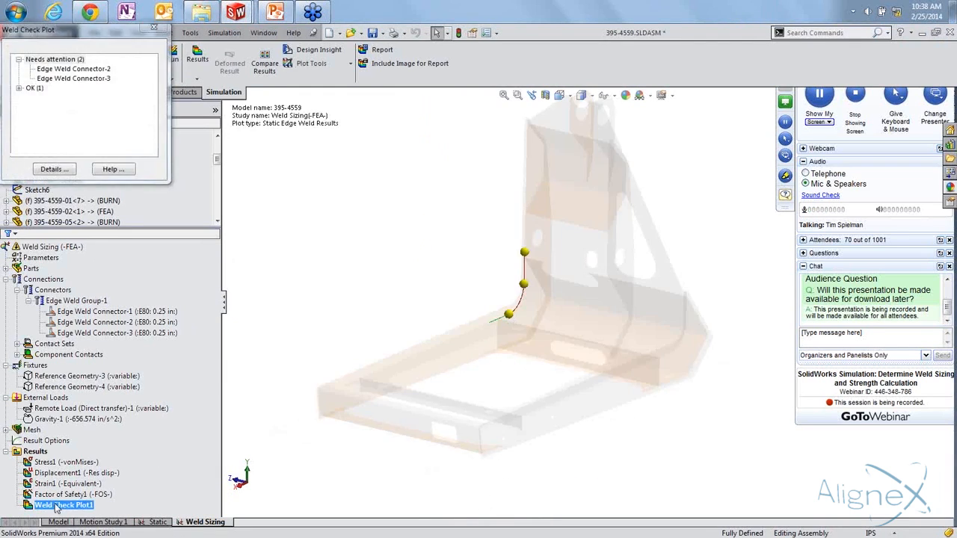
click(53, 169)
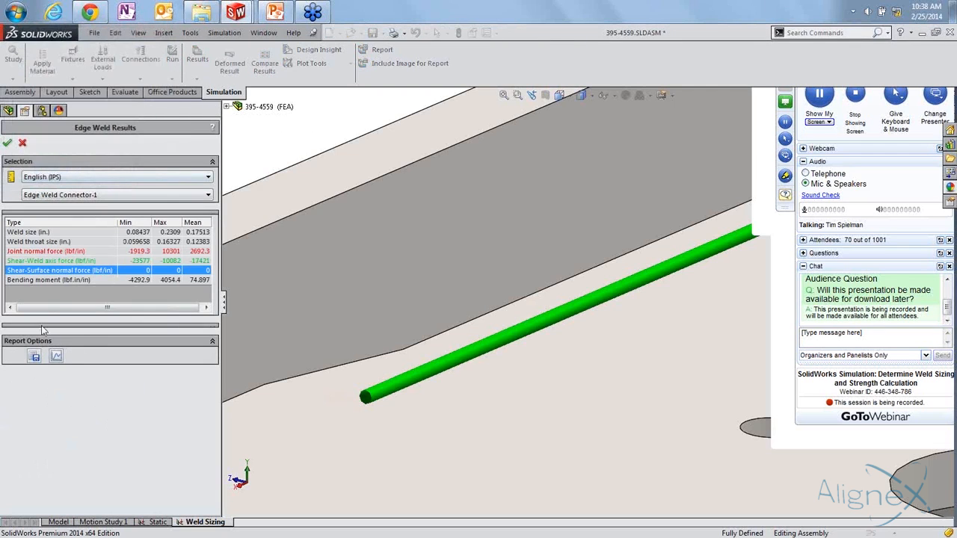
click(56, 358)
drag(364, 368, 679, 479)
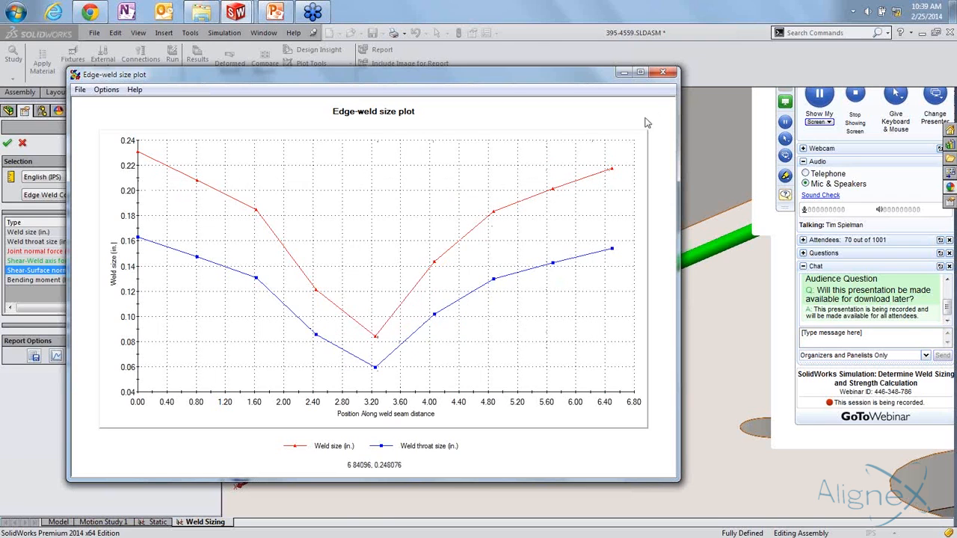
click(660, 73)
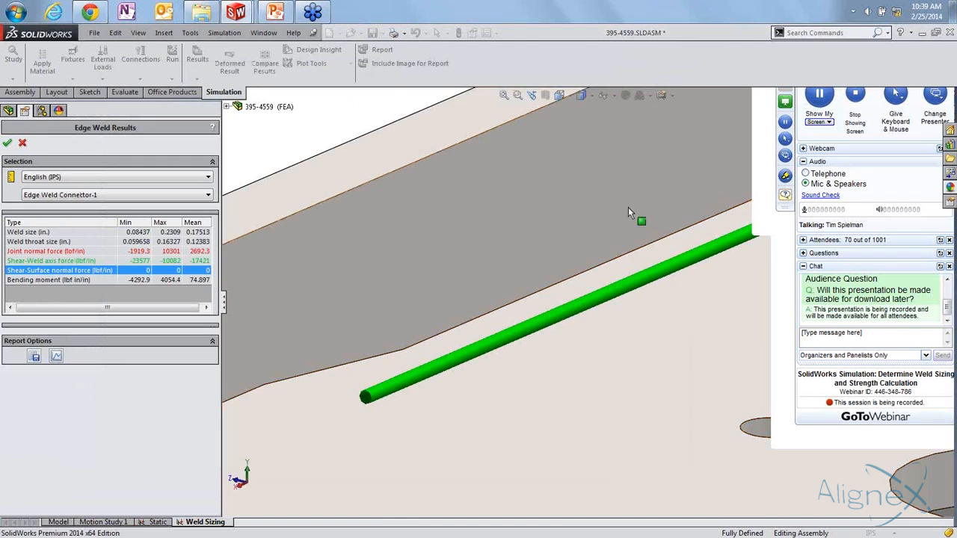
Close the edge weld results and switch to the open part Weld Sizing.SLDPRT, showing its welded base plate
scroll(620, 239, up, 5)
scroll(613, 243, up, 5)
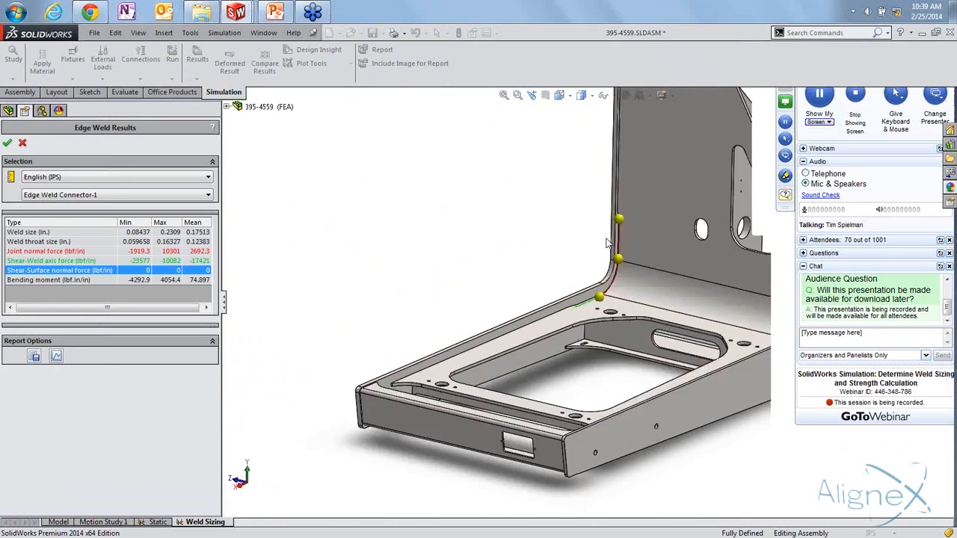
middle_drag(626, 249, 544, 263)
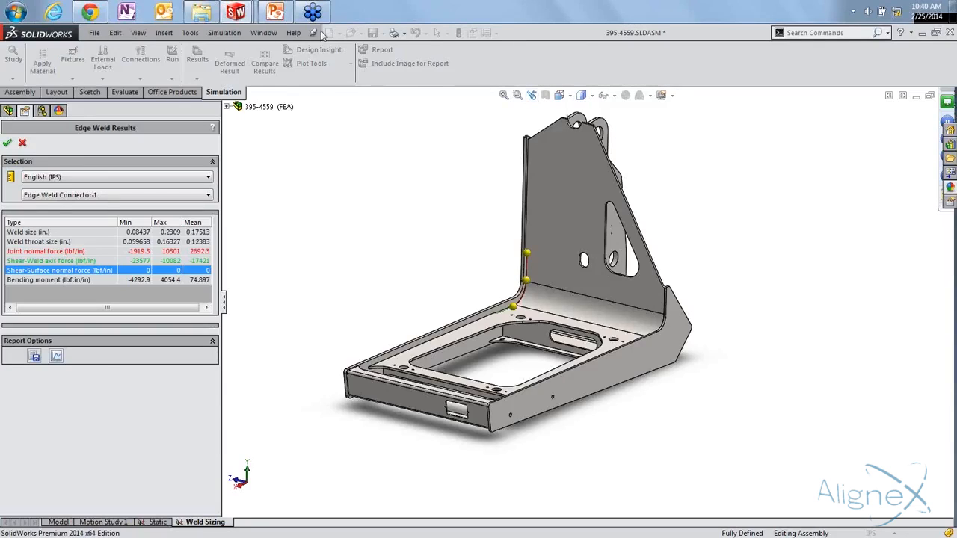
click(22, 143)
click(263, 32)
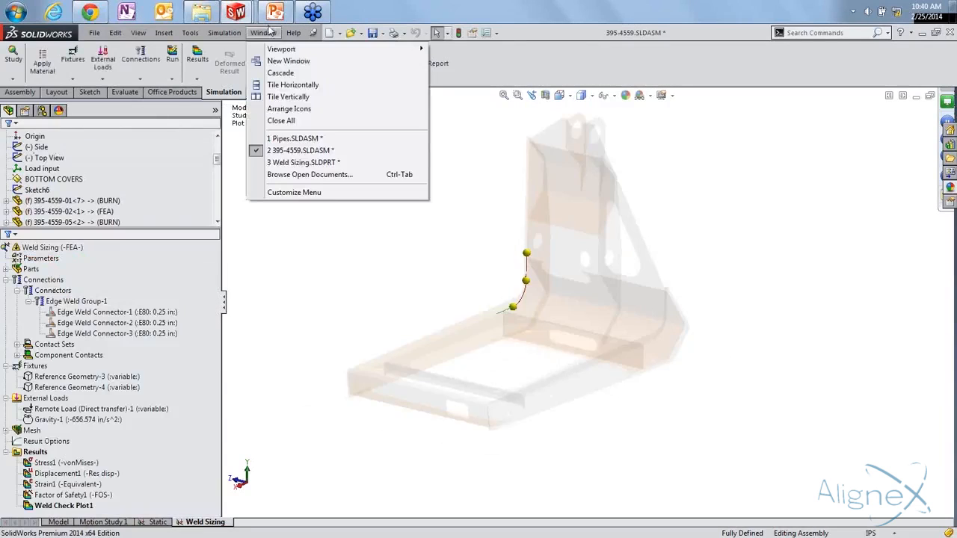
click(295, 164)
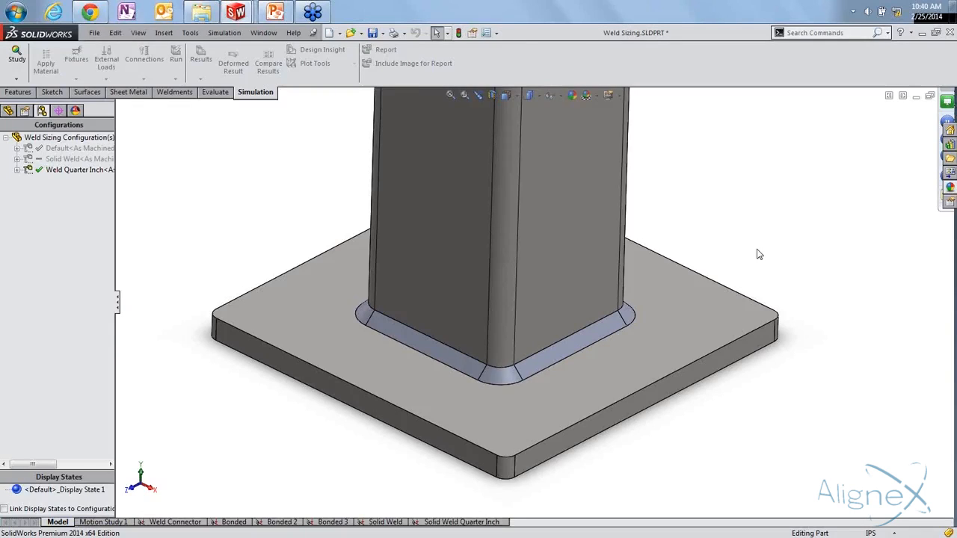
scroll(756, 254, up, 2)
middle_drag(740, 272, 738, 275)
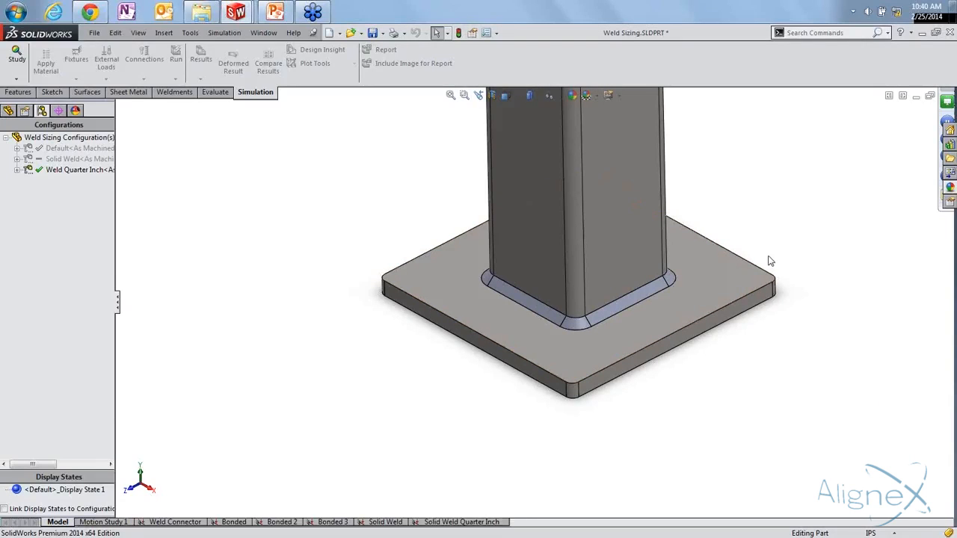
Switch to the PowerPoint slide show and advance to the Questions? slide
click(291, 14)
key(Page_Down)
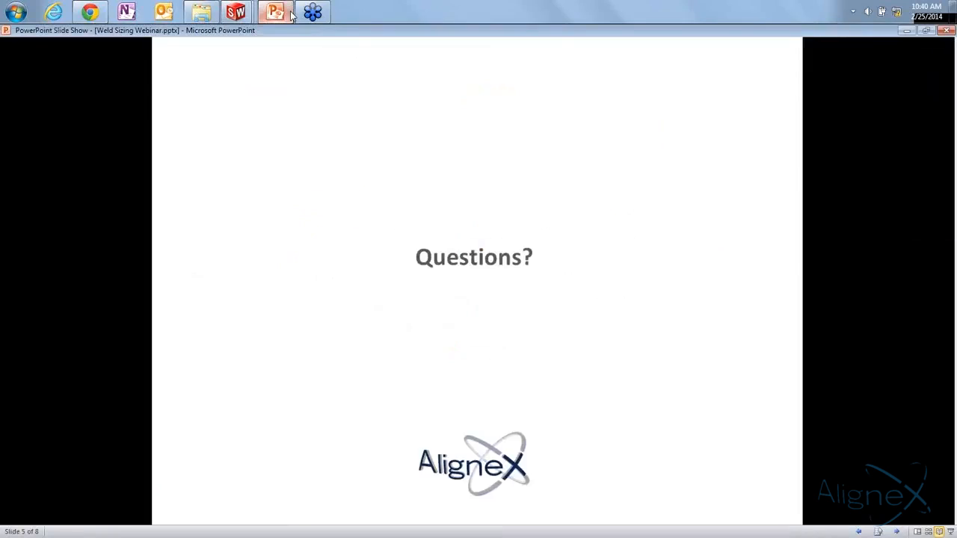